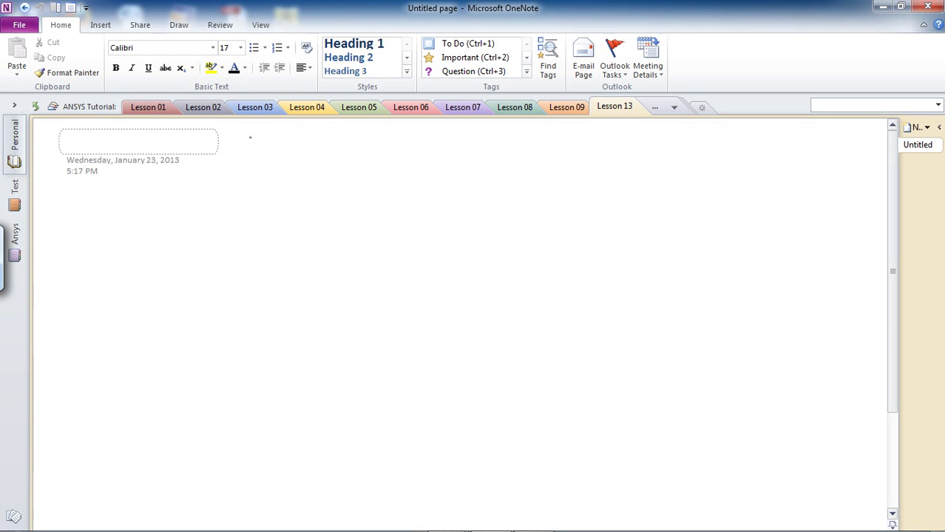
Handwrite the word "Extrude" beside the empty page title in the notes.
mouse_move(256, 147)
left_mouse_down()
mouse_move(249, 159)
mouse_move(270, 154)
mouse_move(267, 164)
mouse_move(285, 151)
left_mouse_up()
left_click_drag(286, 156, 300, 162)
mouse_move(306, 145)
left_mouse_down()
mouse_move(306, 165)
mouse_move(318, 159)
left_mouse_up()
left_click(325, 157)
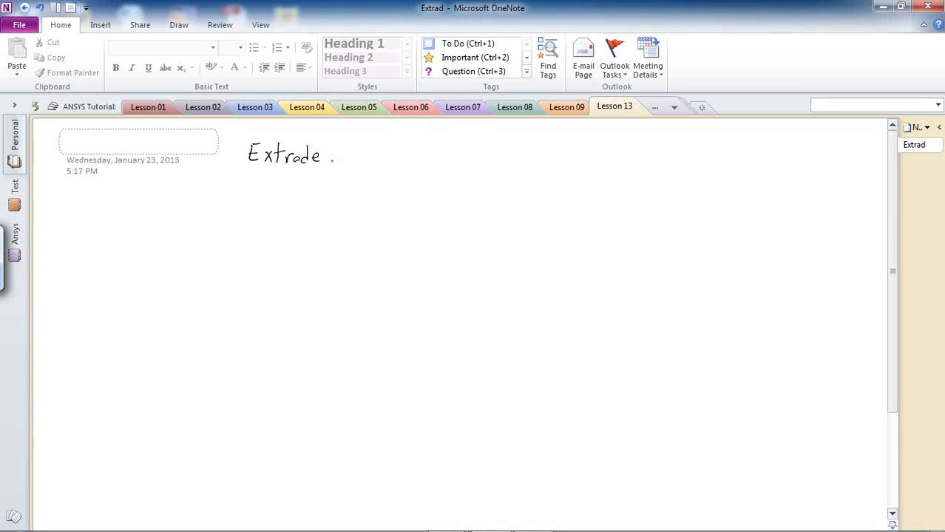
Handwrite an arrow after "Extrude" followed by the list "Extrude, Revolve, Sweep" on the same line.
left_click_drag(343, 160, 398, 156)
left_click_drag(391, 162, 412, 165)
mouse_move(411, 154)
left_mouse_down()
mouse_move(402, 165)
mouse_move(425, 153)
left_mouse_up()
mouse_move(422, 164)
left_mouse_down()
mouse_move(431, 155)
mouse_move(451, 164)
left_mouse_up()
left_click_drag(448, 157, 486, 165)
left_click_drag(485, 146, 506, 162)
left_click_drag(505, 152, 545, 161)
mouse_move(549, 157)
left_mouse_down()
mouse_move(576, 157)
mouse_move(566, 149)
mouse_move(560, 161)
mouse_move(609, 161)
left_mouse_up()
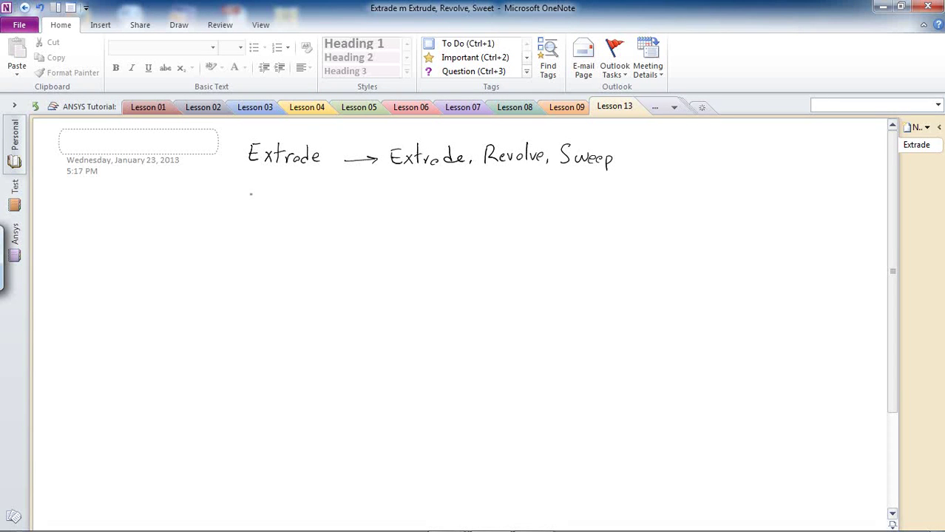
Handwrite "Active CS, Working Plane" as a second line below the Extrude note.
mouse_move(252, 189)
left_mouse_down()
mouse_move(249, 204)
mouse_move(258, 205)
left_mouse_up()
left_click_drag(250, 199, 271, 205)
left_click_drag(267, 196, 325, 201)
left_click(330, 200)
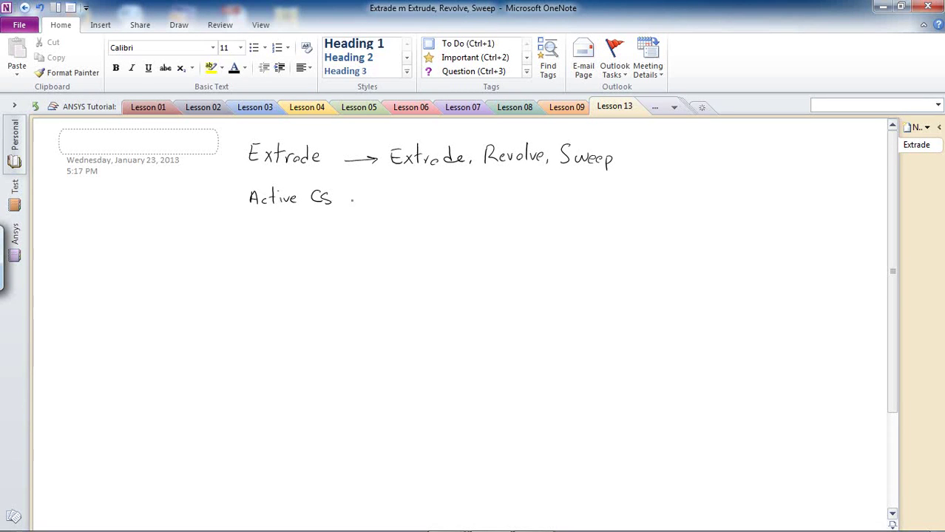
mouse_move(342, 198)
left_mouse_down()
mouse_move(339, 207)
mouse_move(369, 192)
mouse_move(388, 202)
left_mouse_up()
mouse_move(394, 194)
left_mouse_down()
mouse_move(410, 201)
mouse_move(405, 213)
mouse_move(429, 198)
mouse_move(441, 202)
left_mouse_up()
left_click(416, 200)
mouse_move(450, 196)
left_mouse_down()
mouse_move(443, 200)
mouse_move(472, 201)
left_mouse_up()
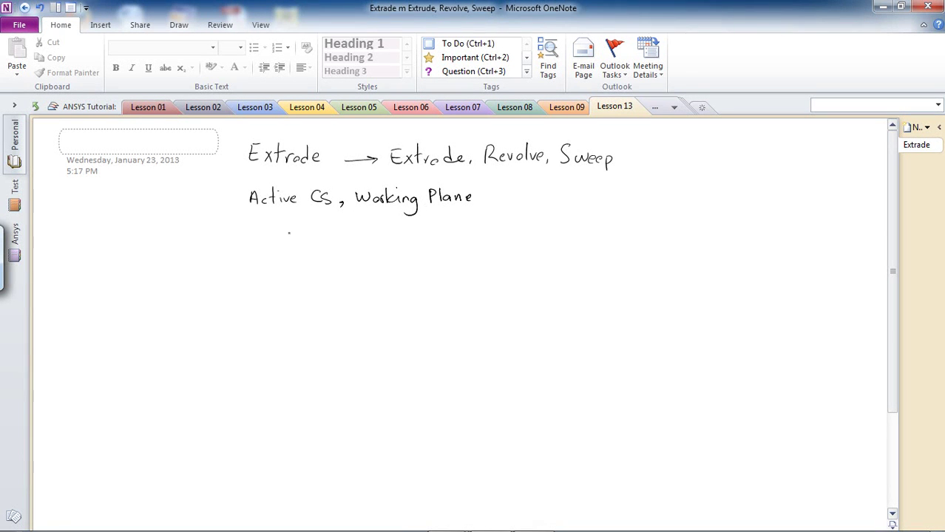
Handwrite a third line of notes below "Active CS, Working Plane".
mouse_move(248, 245)
left_mouse_down()
mouse_move(252, 230)
mouse_move(259, 243)
mouse_move(276, 244)
left_mouse_up()
left_click_drag(319, 233, 311, 249)
mouse_move(323, 240)
left_mouse_down()
mouse_move(330, 255)
mouse_move(330, 244)
mouse_move(341, 244)
left_mouse_up()
left_click_drag(346, 233, 338, 253)
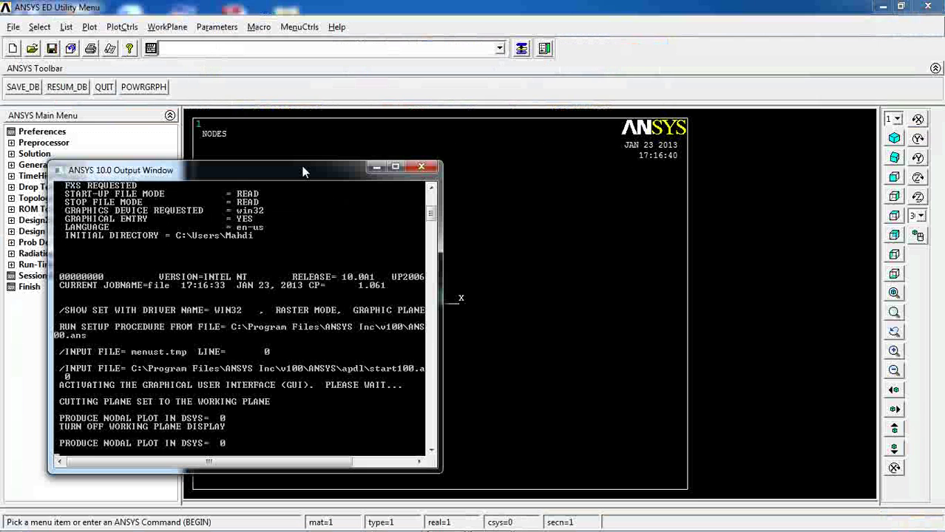
Switch to the main ANSYS window, expand the preprocessor's modeling operations and set the graphics view to isometric.
left_click(374, 14)
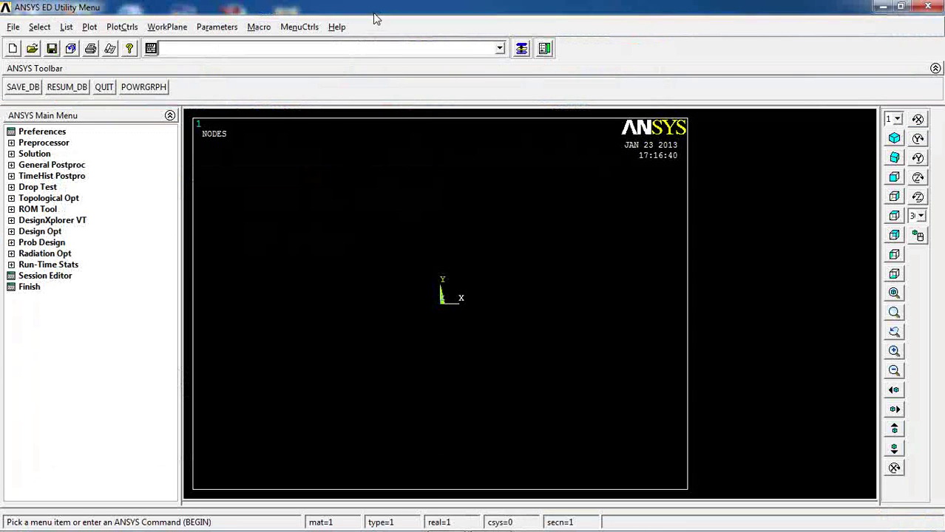
left_click(35, 143)
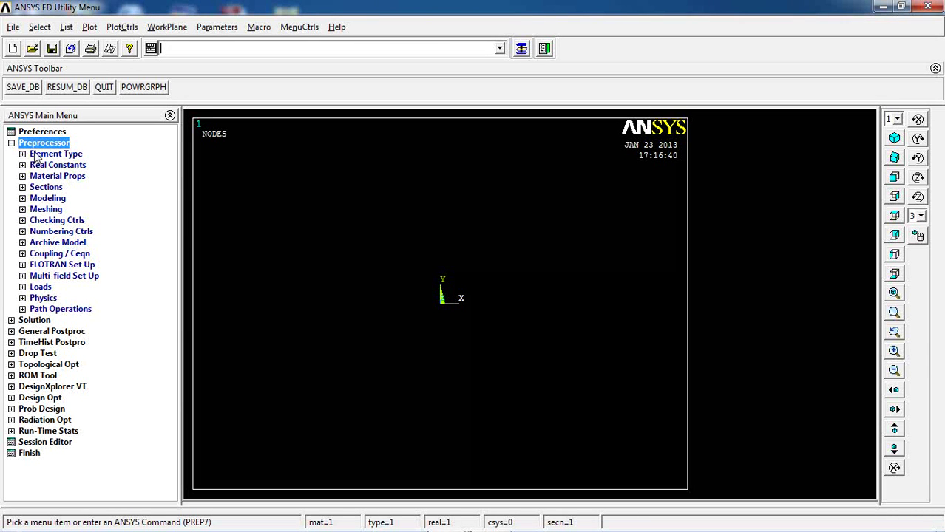
left_click(41, 198)
scroll(175, 173, "down", 1)
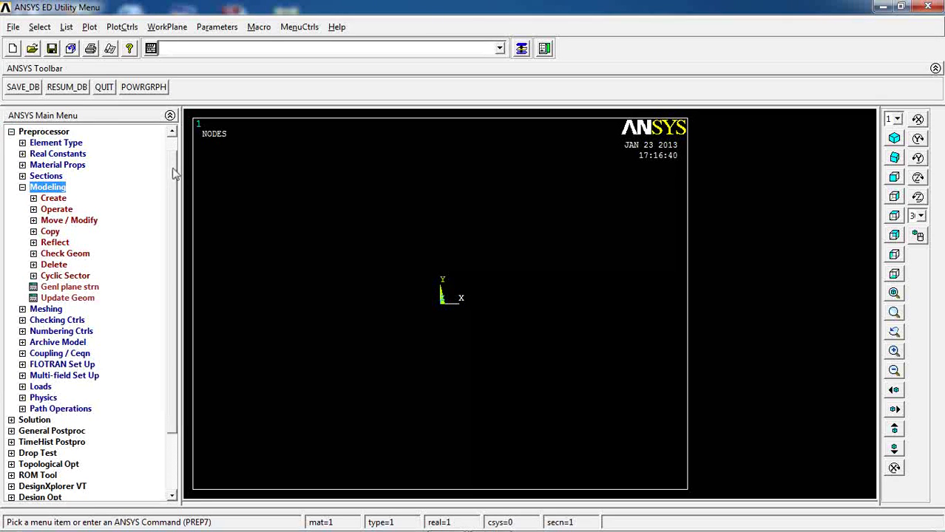
scroll(175, 173, "down", 1)
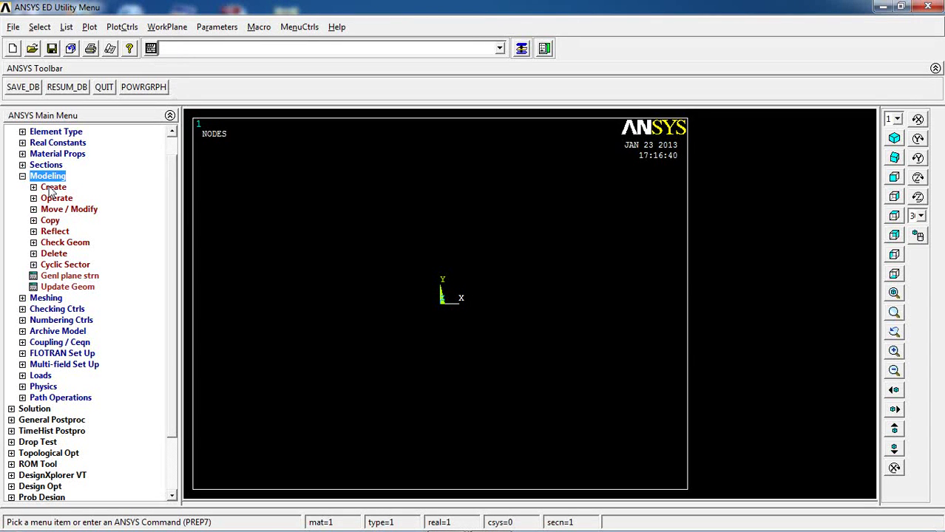
left_click(894, 138)
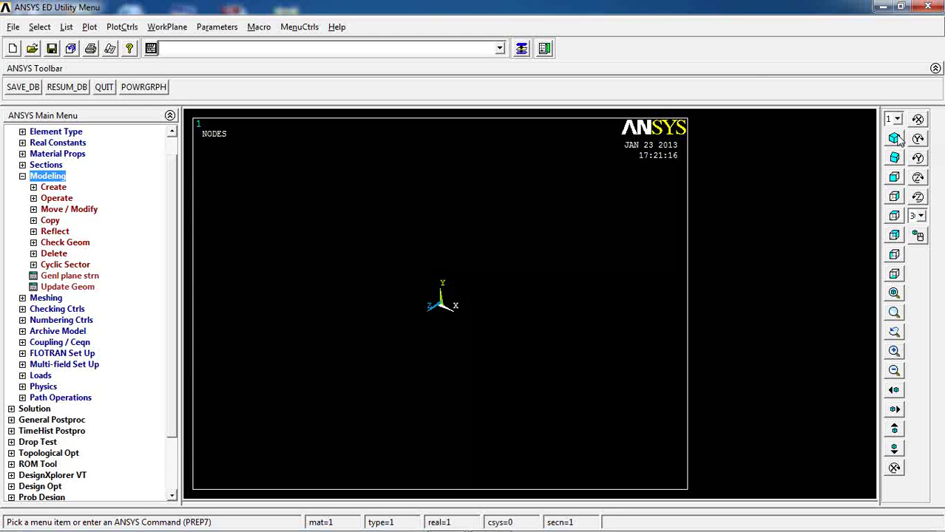
Create a keypoint in the active coordinate system at the origin (0, 0, 0).
left_click(52, 188)
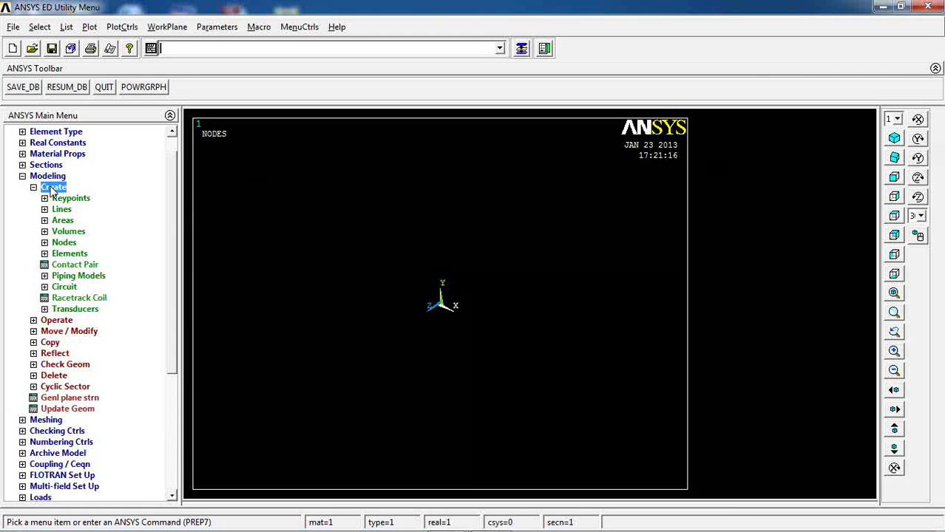
left_click(65, 200)
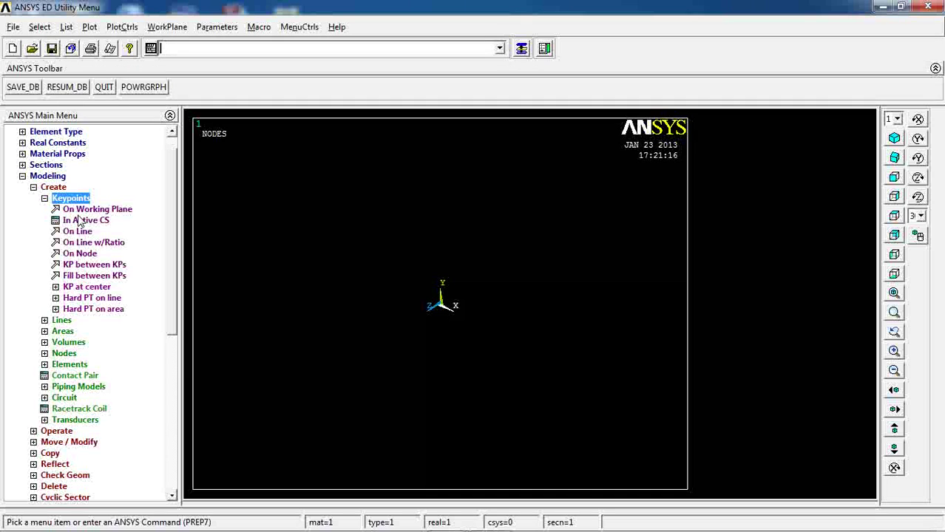
left_click(84, 222)
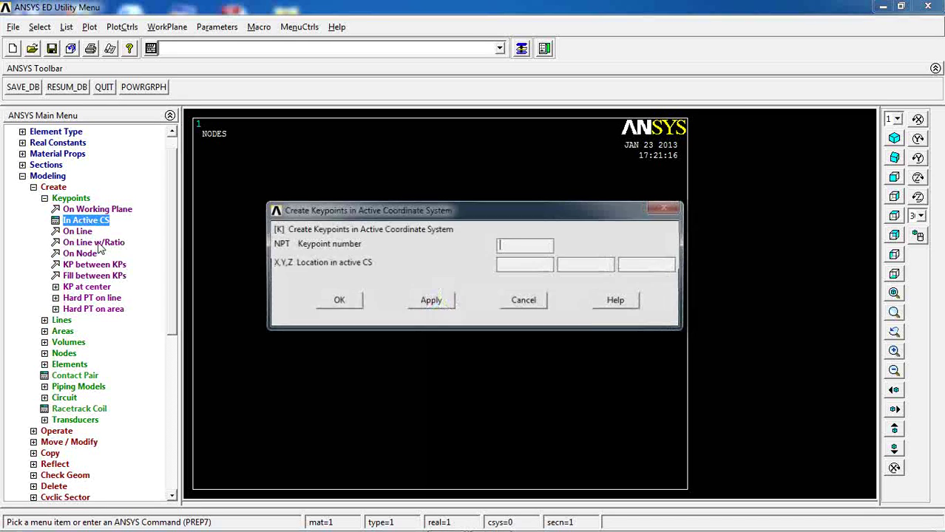
left_click_drag(564, 219, 443, 99)
left_click(413, 145)
type("0")
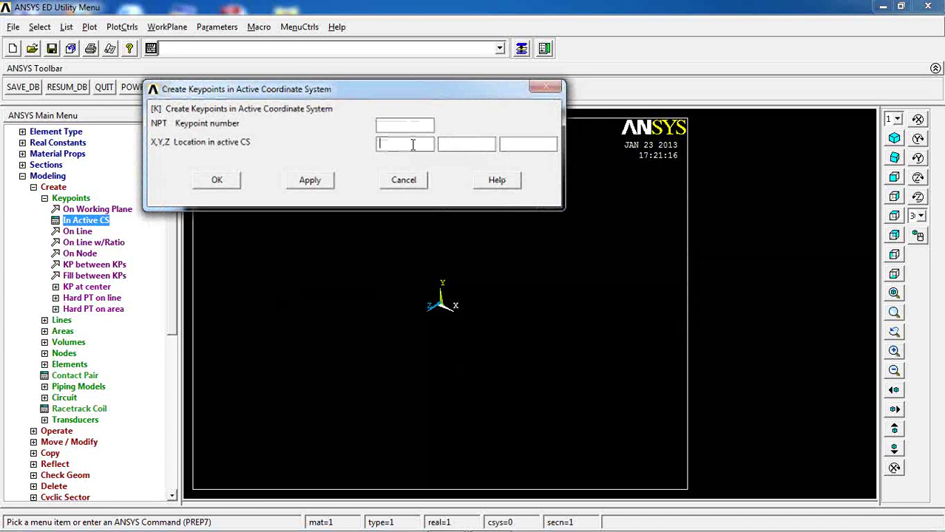
key("Tab")
type("0")
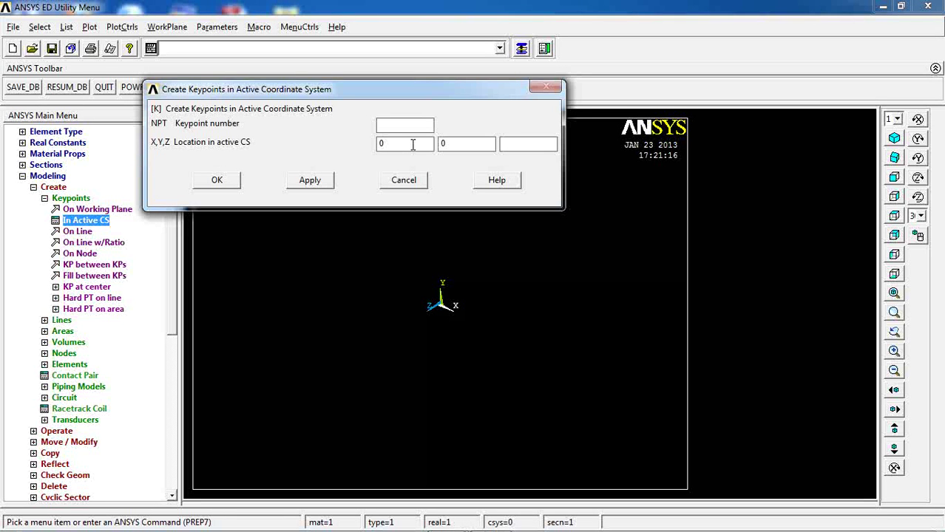
key("Tab")
type("0")
left_click(306, 184)
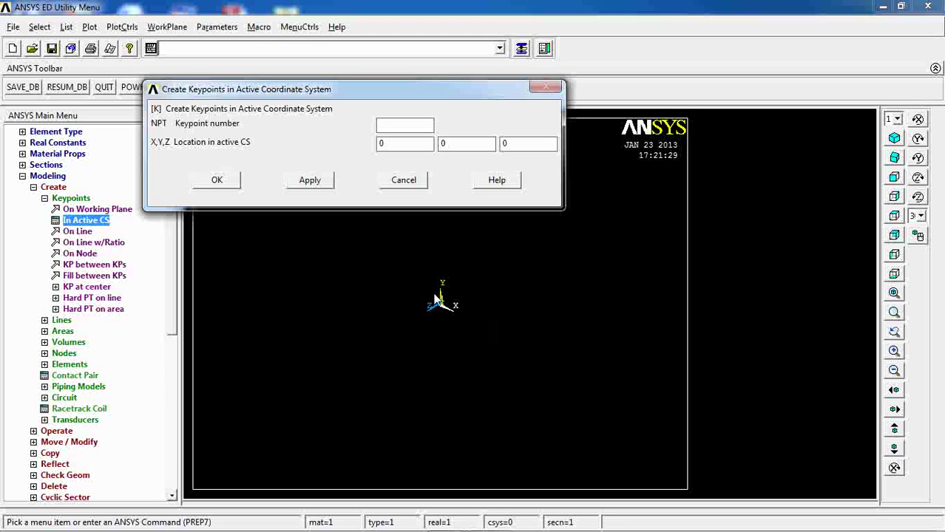
Create a second keypoint in the active coordinate system at (0, 0, -1).
double_click(510, 146)
type("-1")
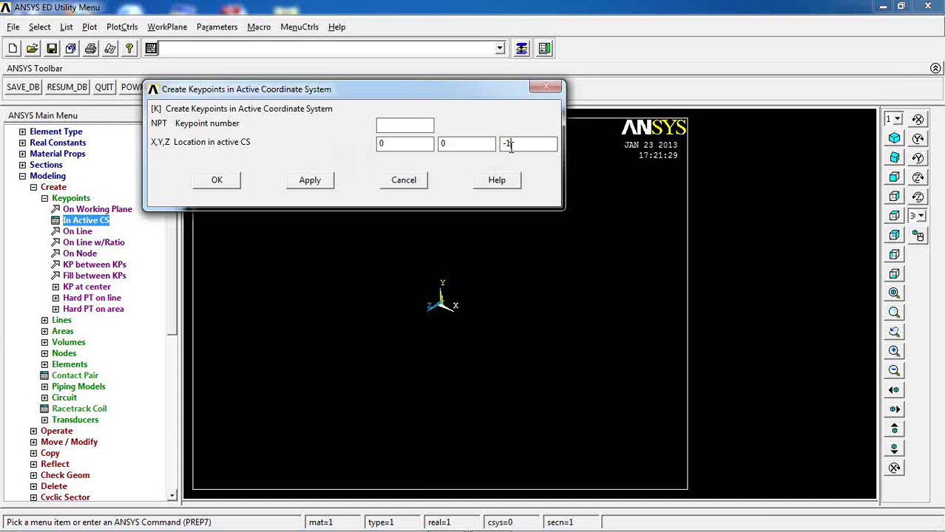
left_click(310, 182)
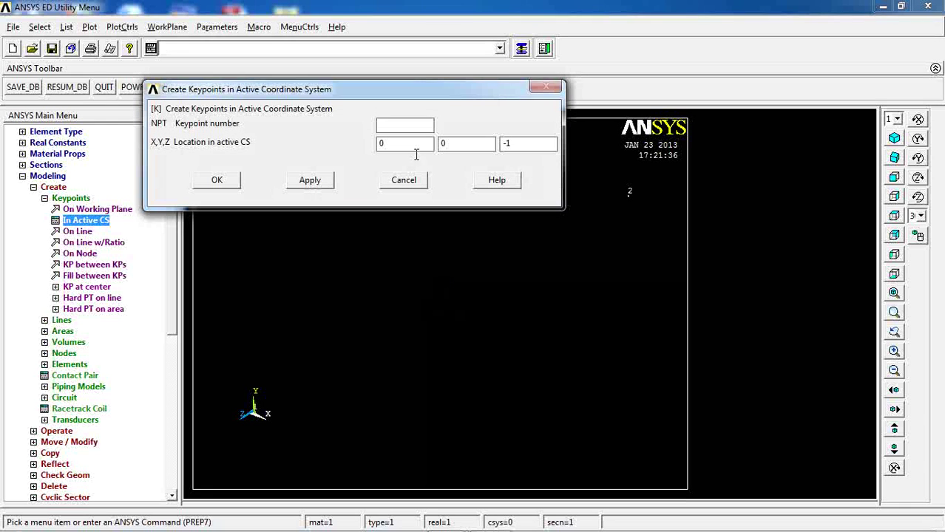
Create a third keypoint at (0, 1, 0) and finish keypoint creation.
double_click(536, 148)
key("BackSpace")
type("0")
double_click(443, 143)
type("1")
left_click(214, 183)
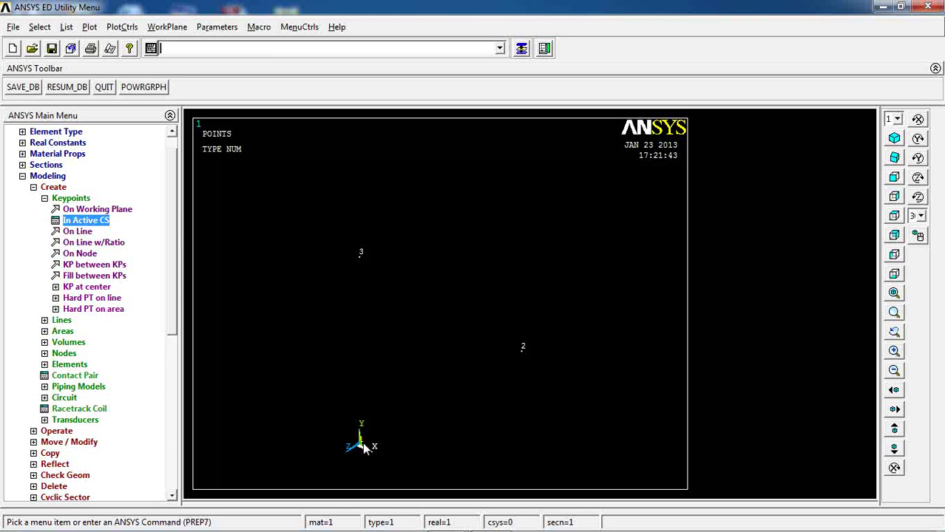
Create Cartesian local coordinate system 11 by three keypoints, using keypoint 1 as origin, 2 for the X axis and 3 for the XY plane.
left_click(167, 26)
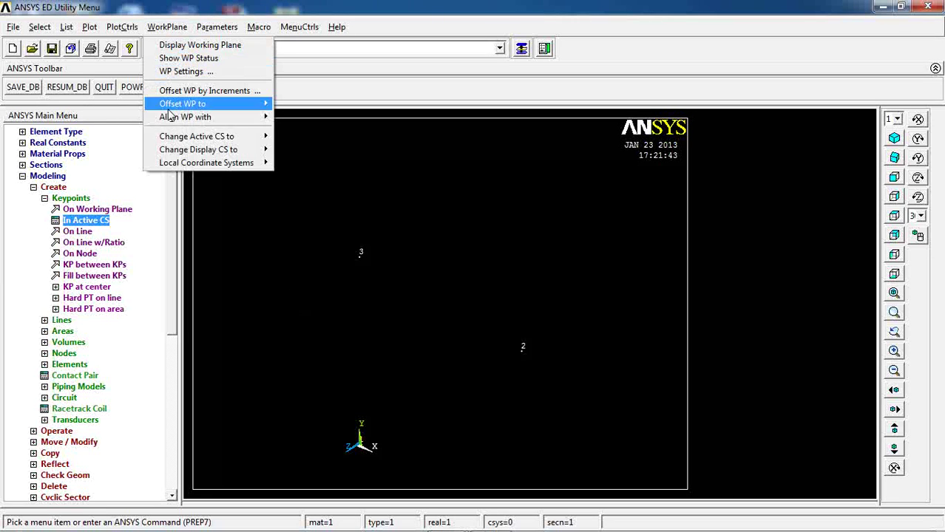
mouse_move(174, 166)
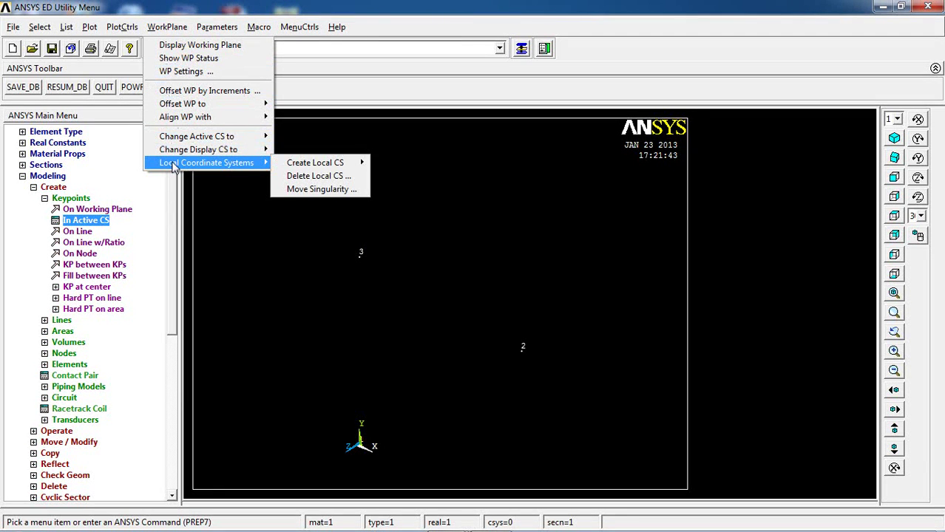
mouse_move(294, 164)
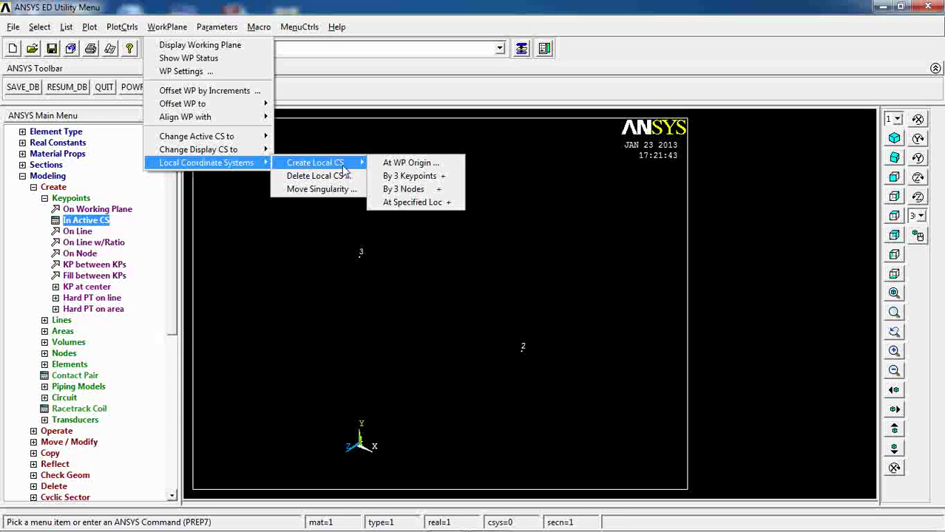
left_click(395, 181)
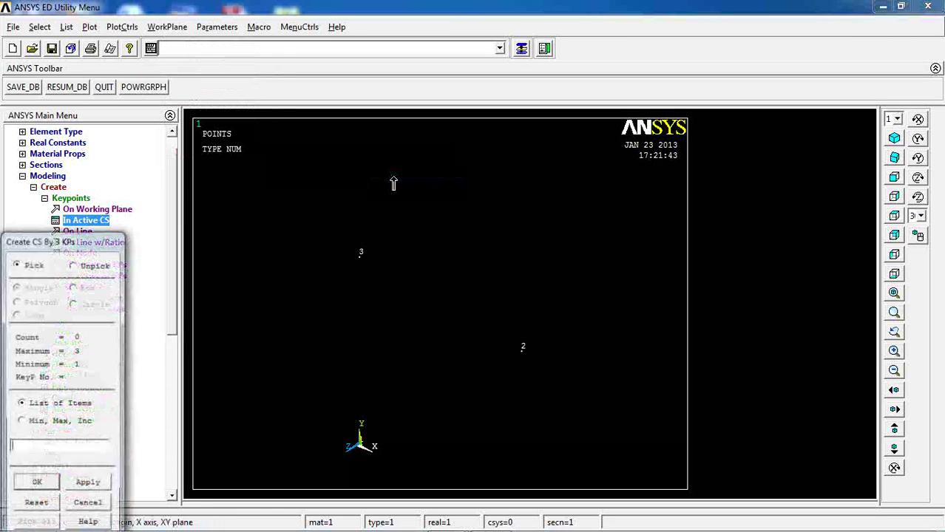
left_click(360, 452)
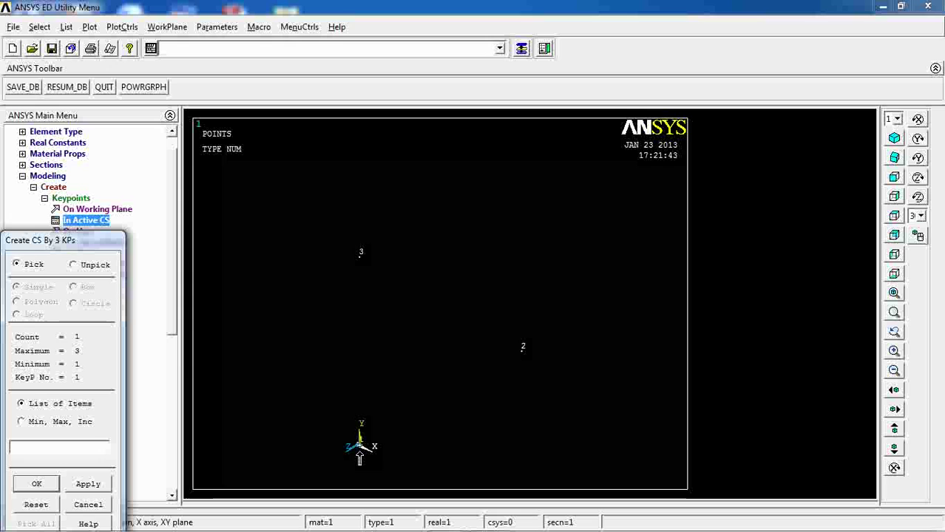
left_click(530, 358)
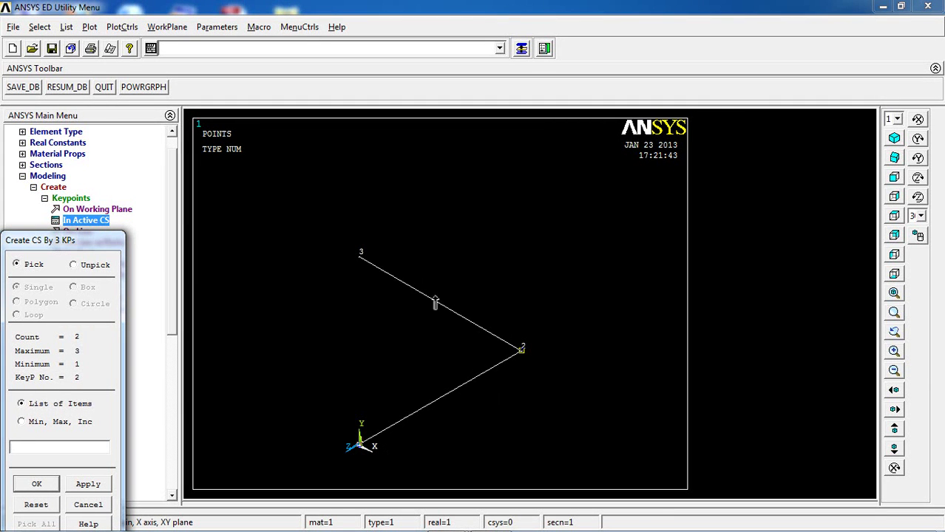
left_click(360, 258)
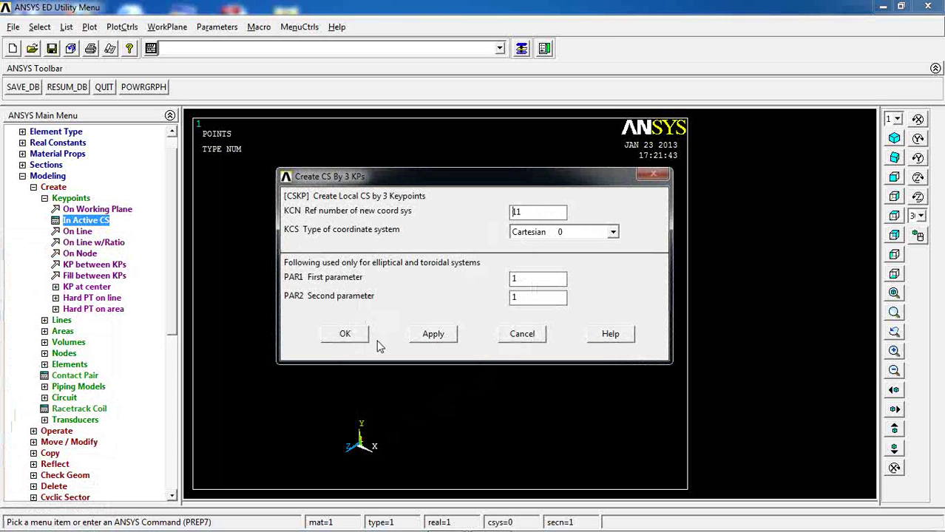
left_click(346, 334)
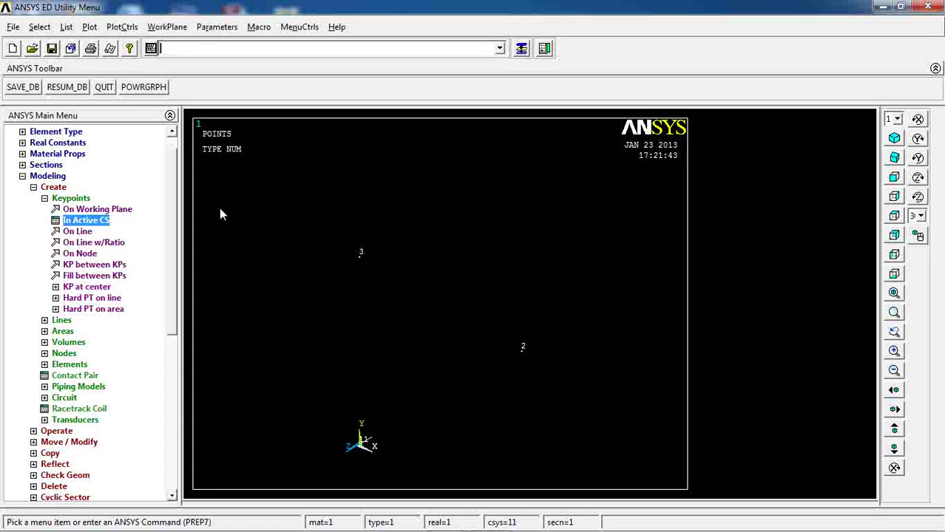
left_click(161, 28)
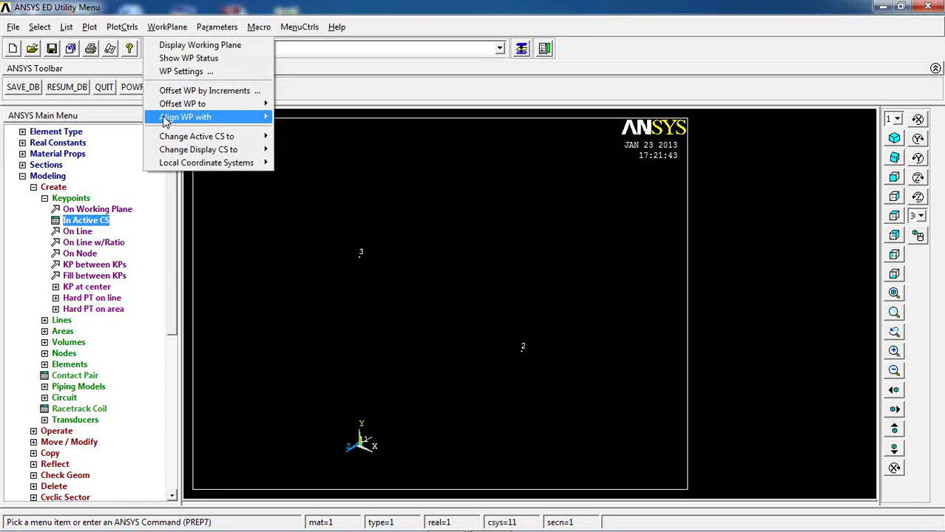
mouse_move(167, 120)
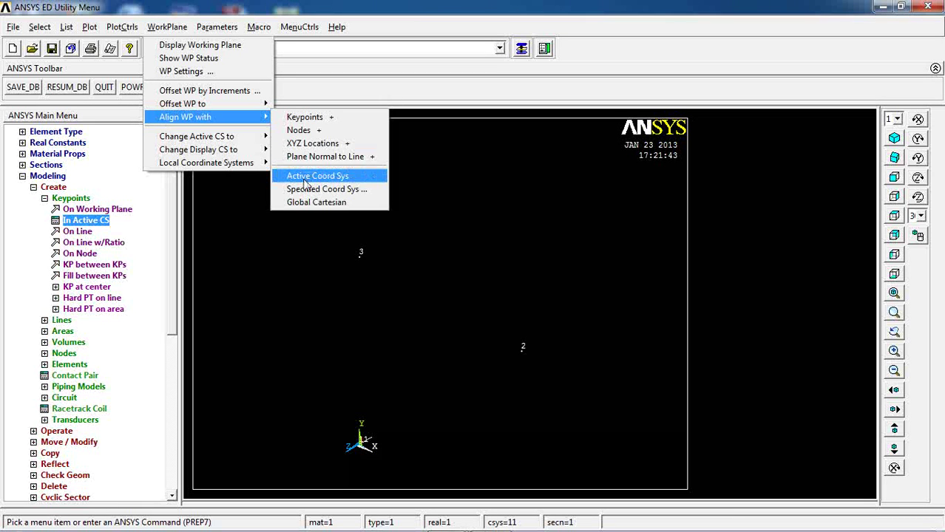
left_click(345, 15)
Change the active coordinate system to the specified system number 11.
left_click(167, 28)
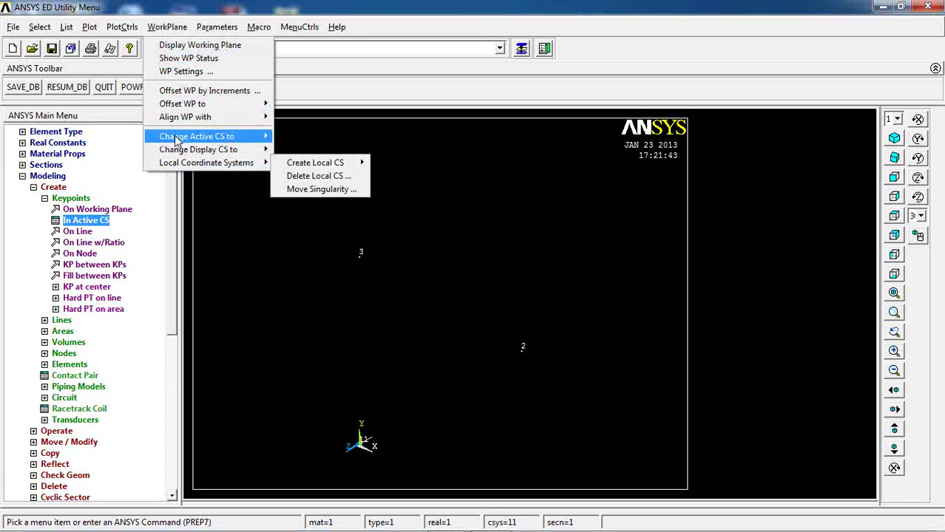
mouse_move(194, 141)
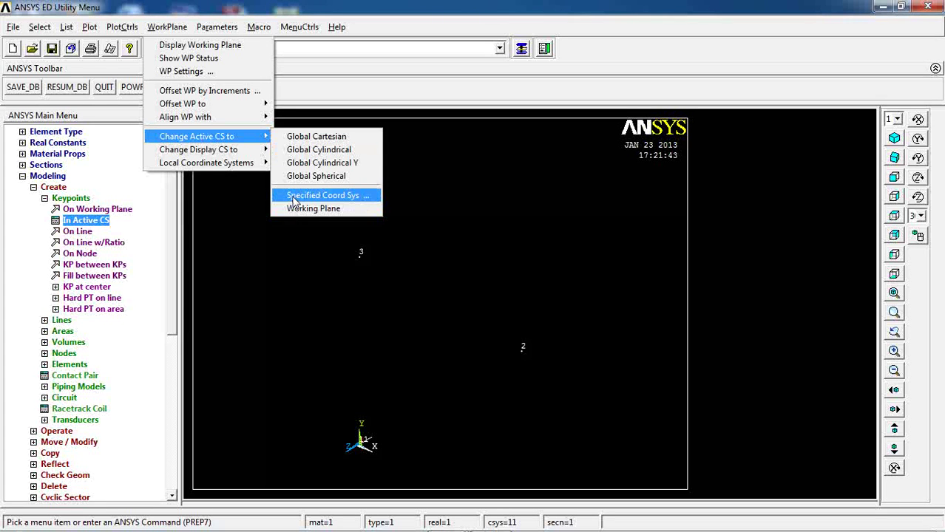
left_click(318, 196)
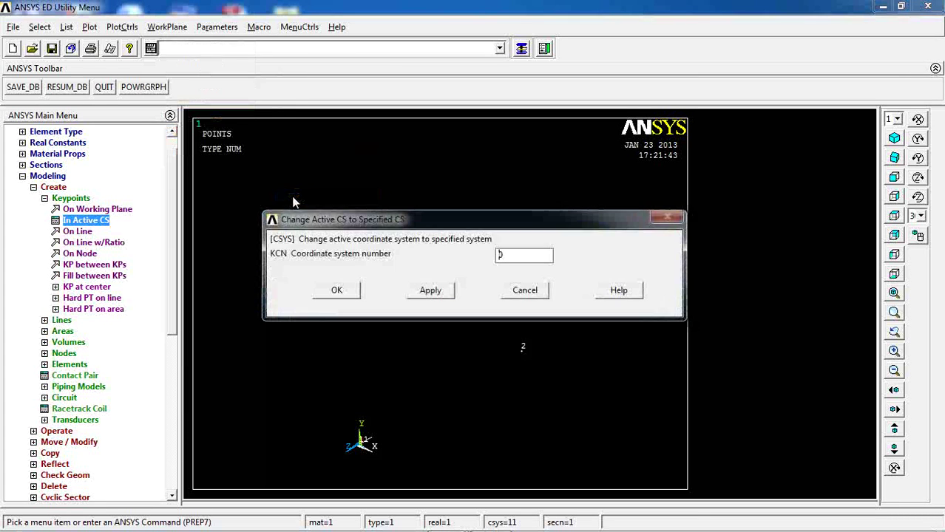
double_click(515, 253)
type("11")
left_click(336, 290)
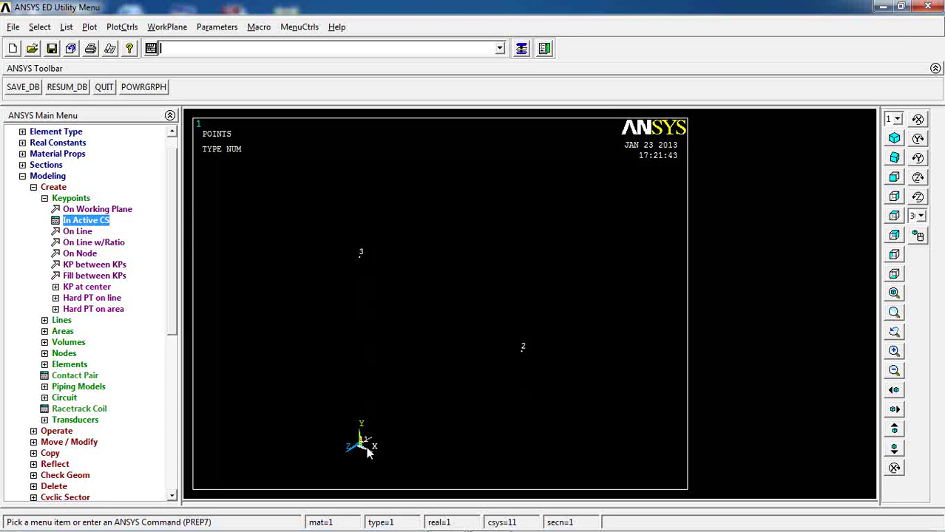
Align the working plane with the active coordinate system.
left_click(166, 26)
mouse_move(164, 117)
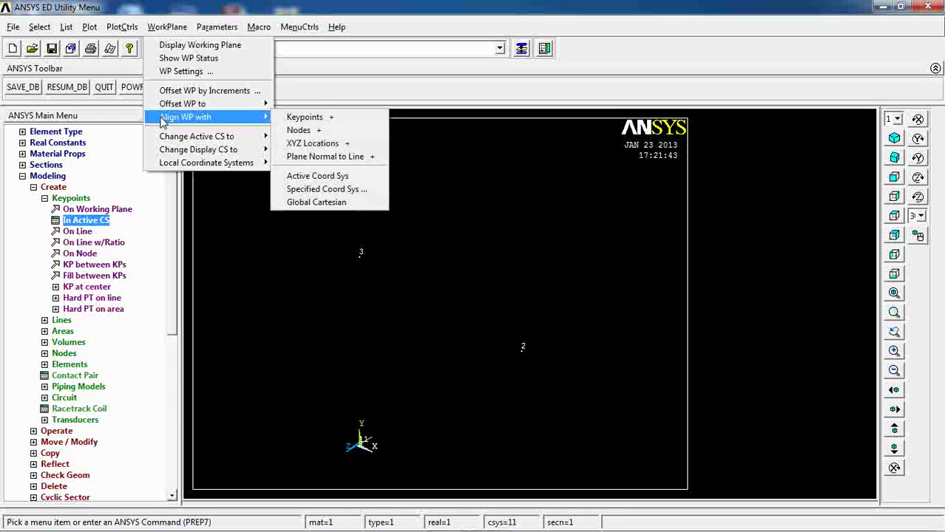
left_click(323, 178)
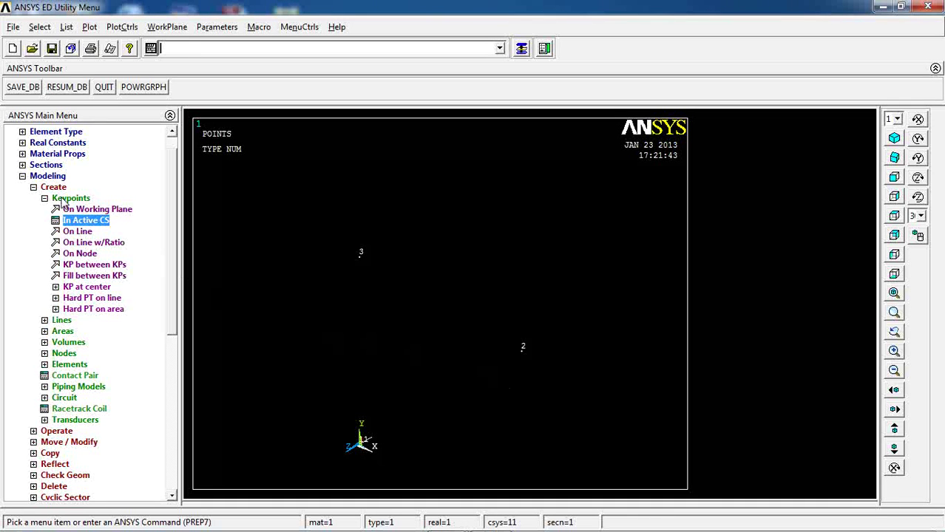
Delete the existing keypoints from the model.
left_click(46, 189)
scroll(112, 236, "down", 1)
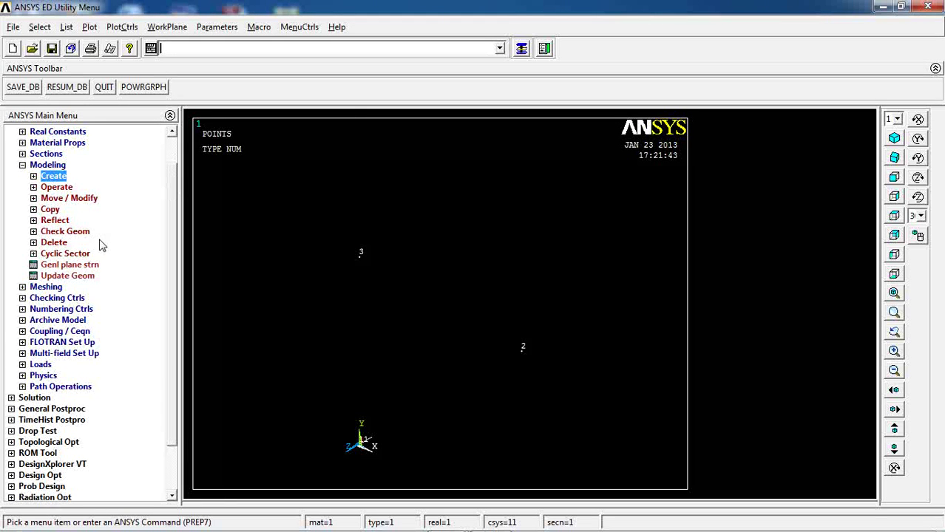
left_click(54, 242)
left_click(70, 253)
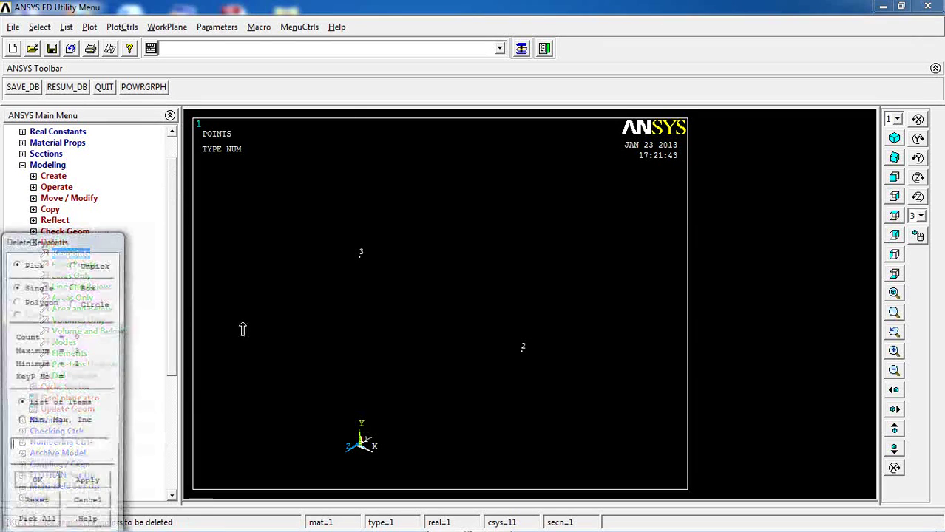
left_click(33, 482)
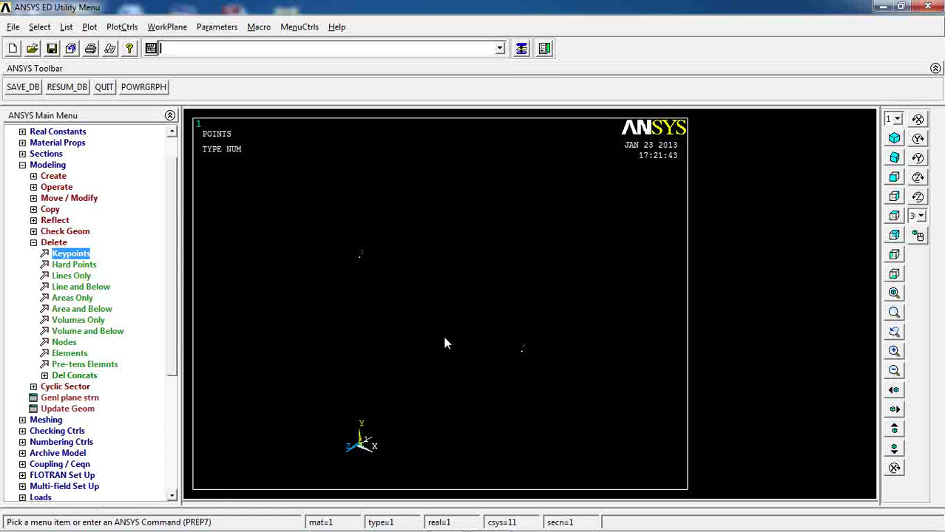
left_click(50, 243)
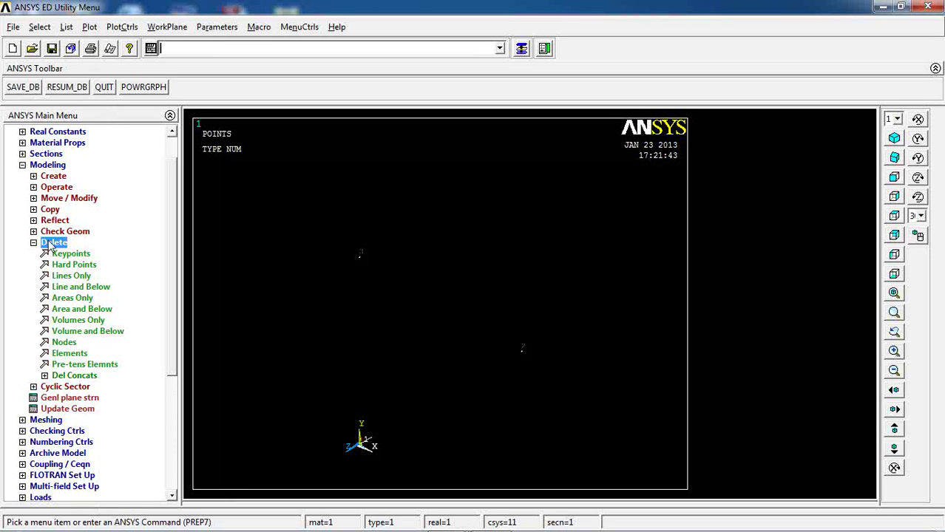
left_click(51, 178)
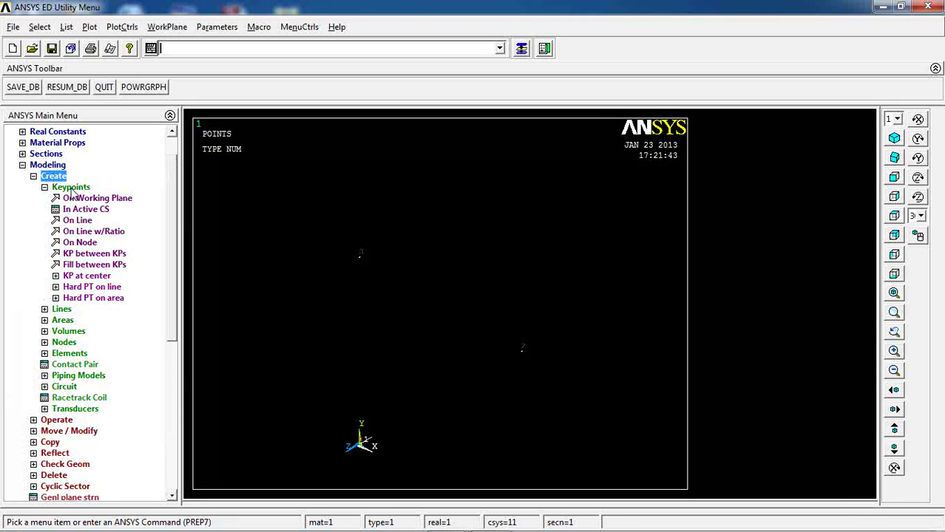
left_click(71, 188)
left_click_drag(176, 167, 174, 196)
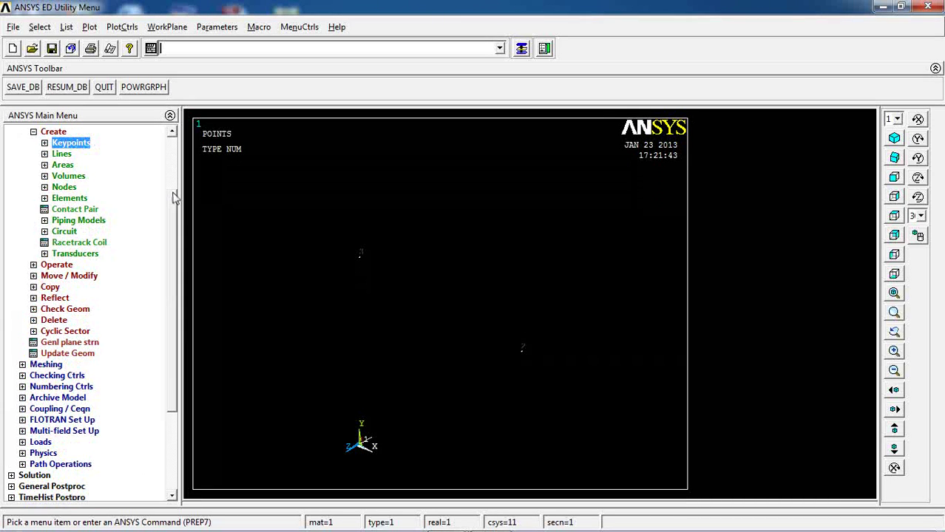
left_click(61, 165)
left_click(81, 187)
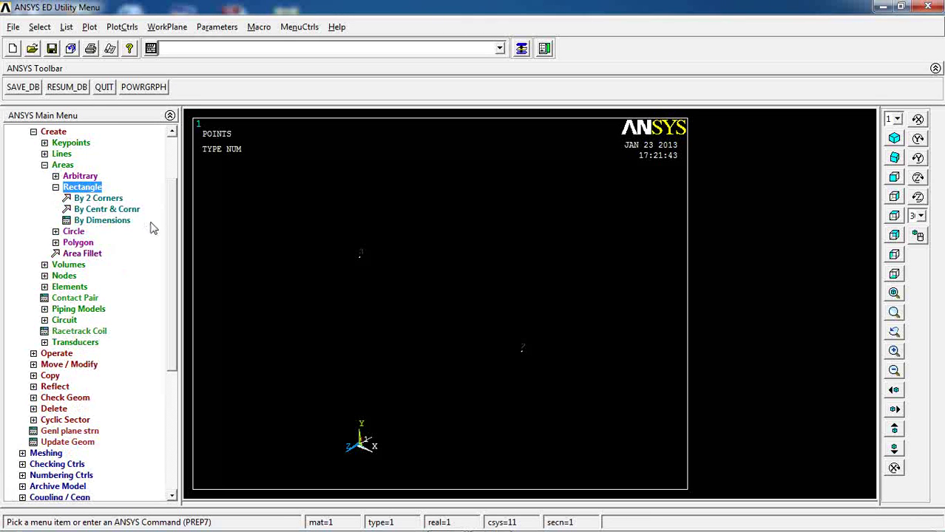
scroll(174, 214, "down", 1)
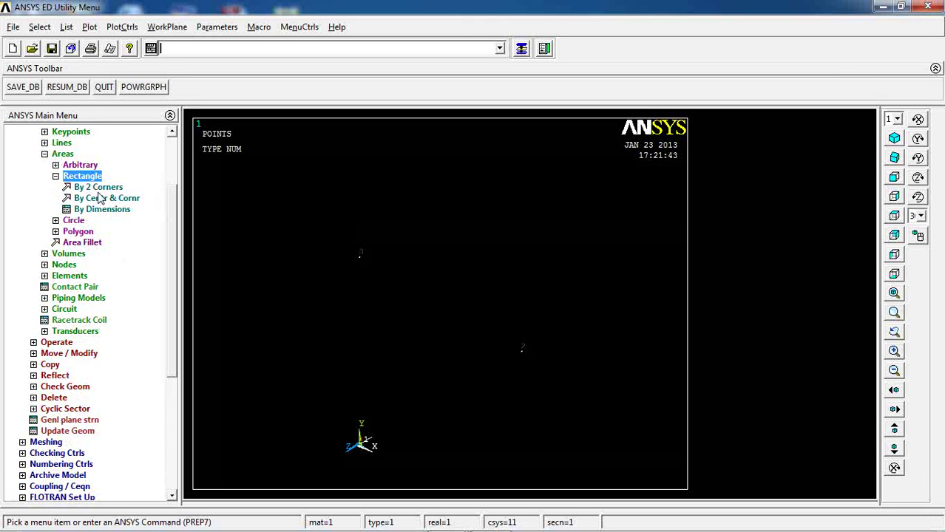
left_click(98, 189)
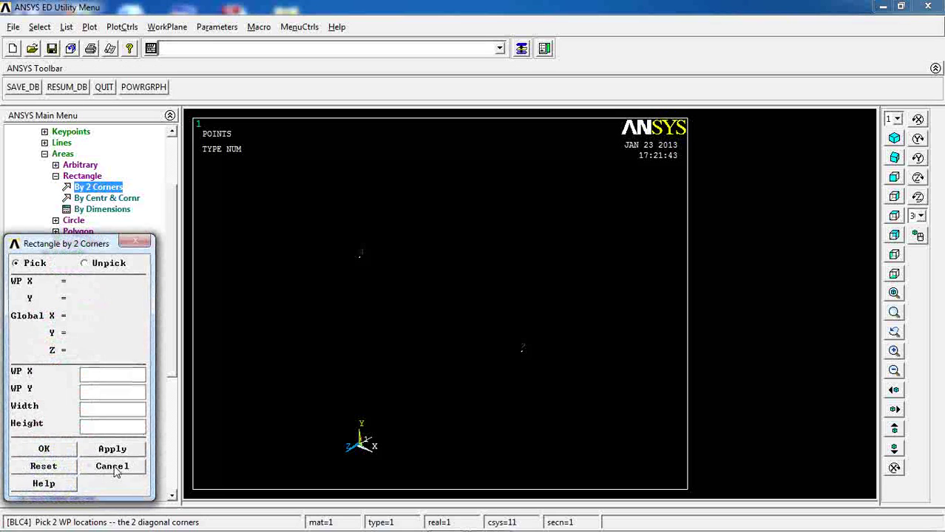
left_click(112, 466)
left_click(80, 178)
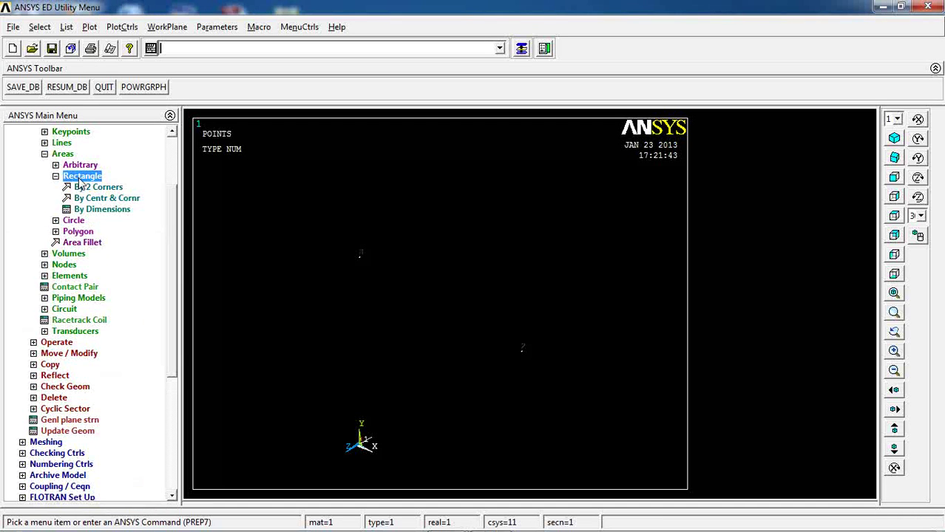
Create a full circular area by dimensions with an outer radius of 1.
left_click(74, 187)
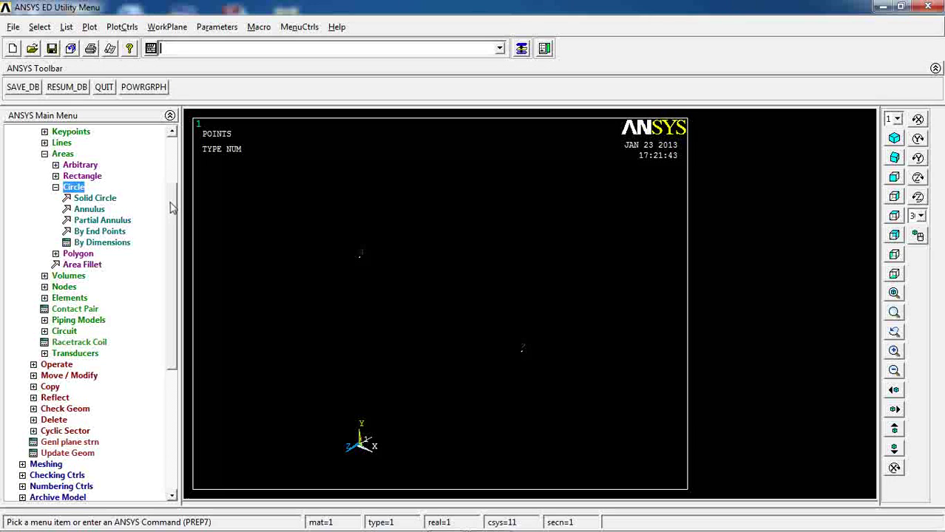
scroll(170, 212, "down", 1)
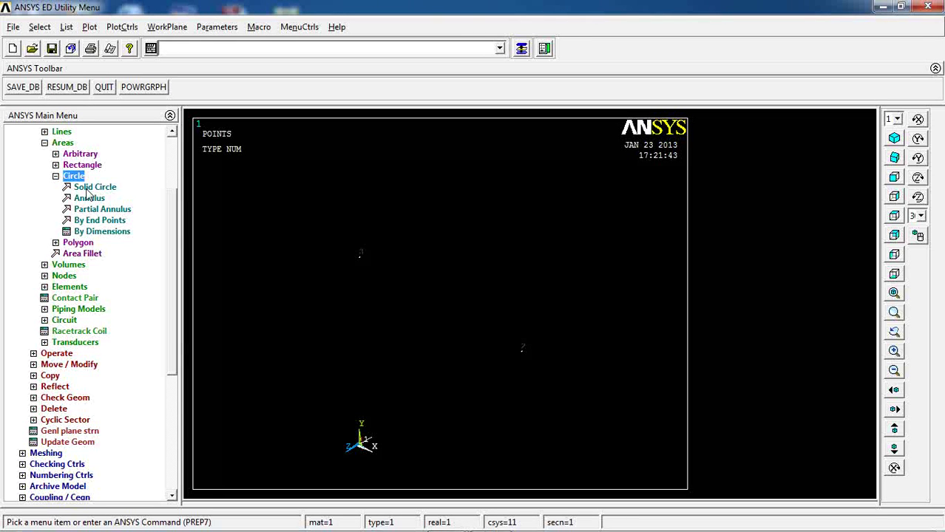
left_click(85, 233)
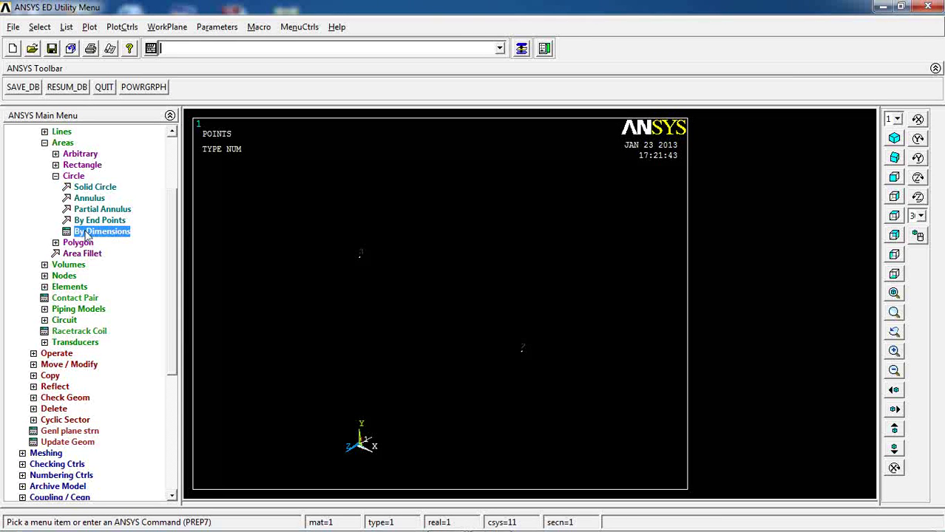
left_click_drag(462, 188, 286, 85)
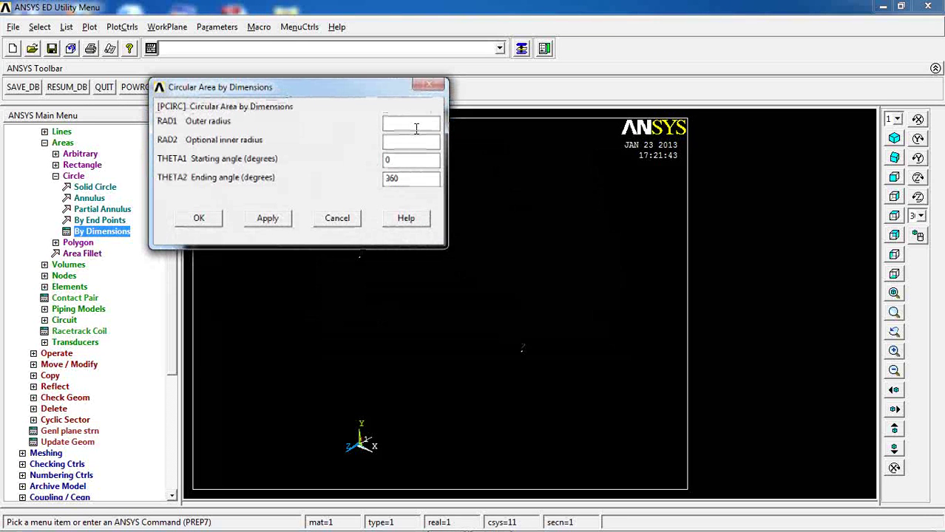
type("1")
key("Return")
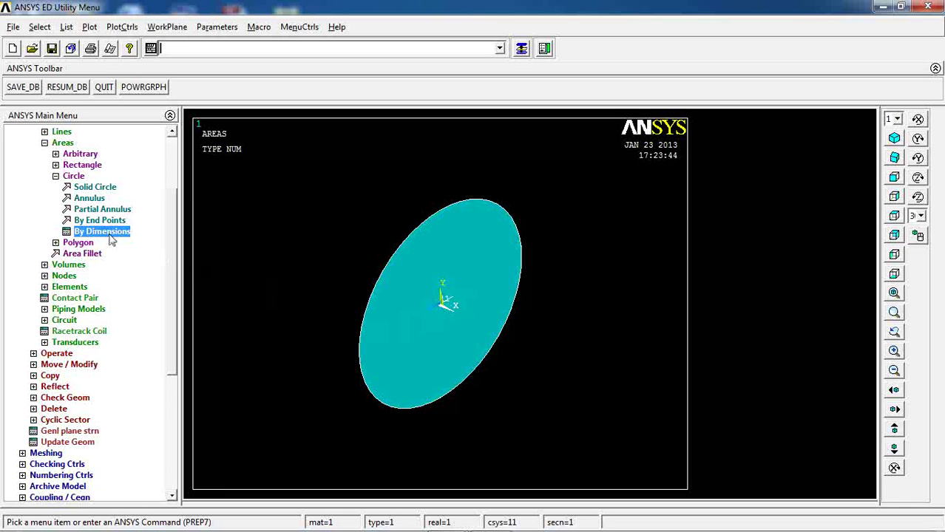
Delete the circular area together with its lower-order entities.
left_click(47, 409)
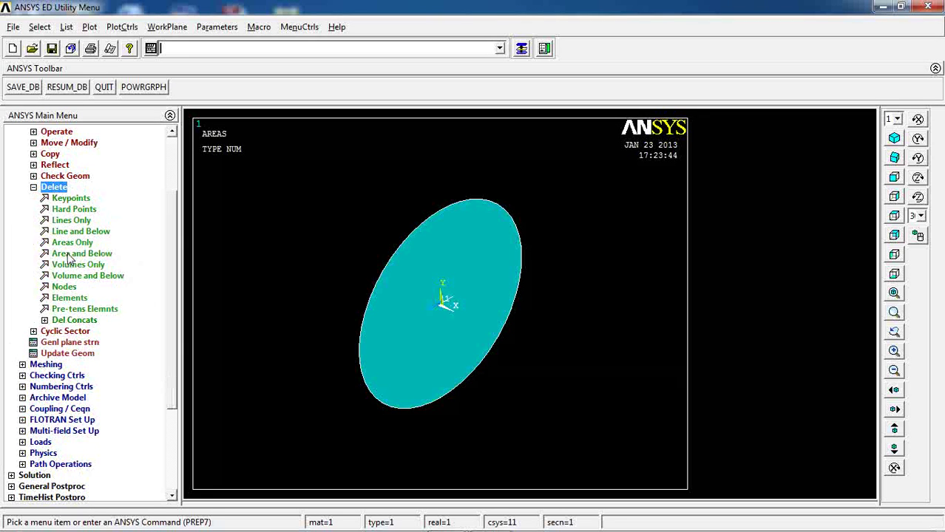
left_click(73, 254)
left_click(465, 263)
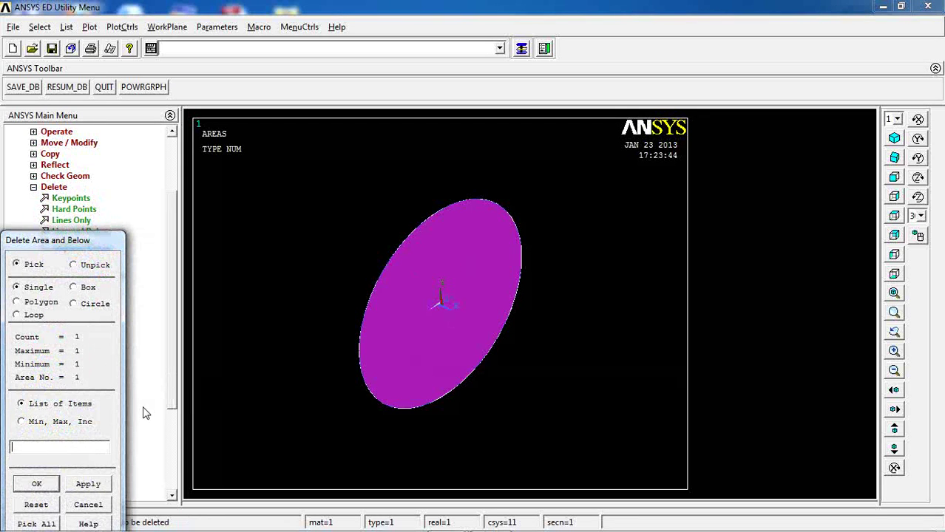
left_click(37, 483)
scroll(177, 237, "up", 3)
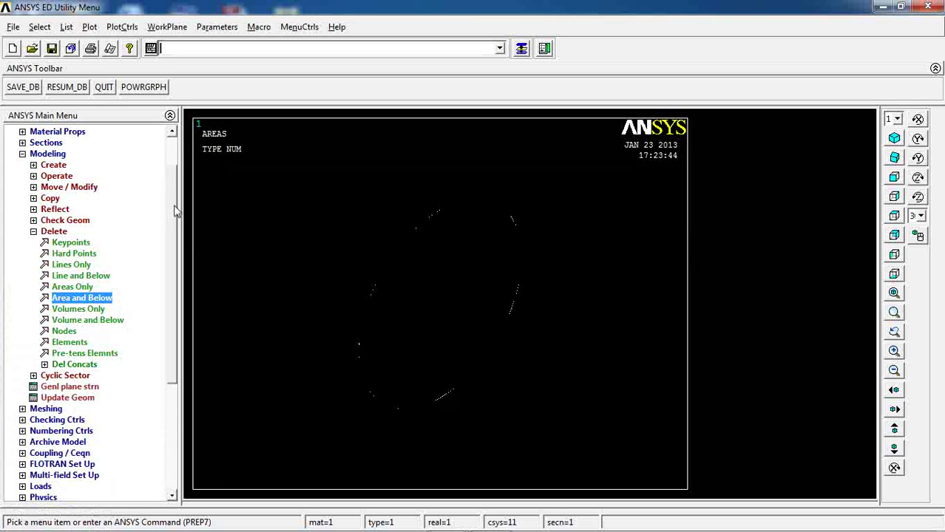
Create a solid circular area centred at working plane X 0, Y 0 with a radius of 1.5.
left_click(49, 189)
left_click(51, 188)
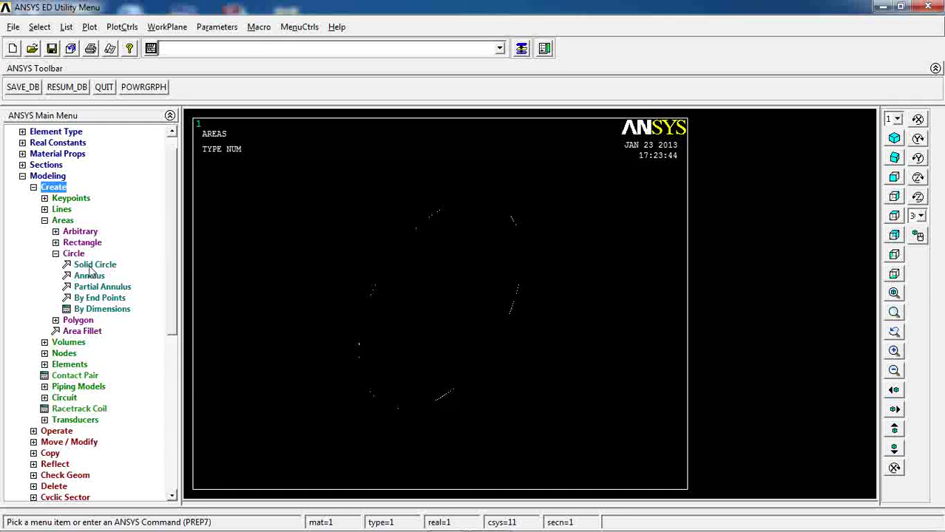
left_click(88, 266)
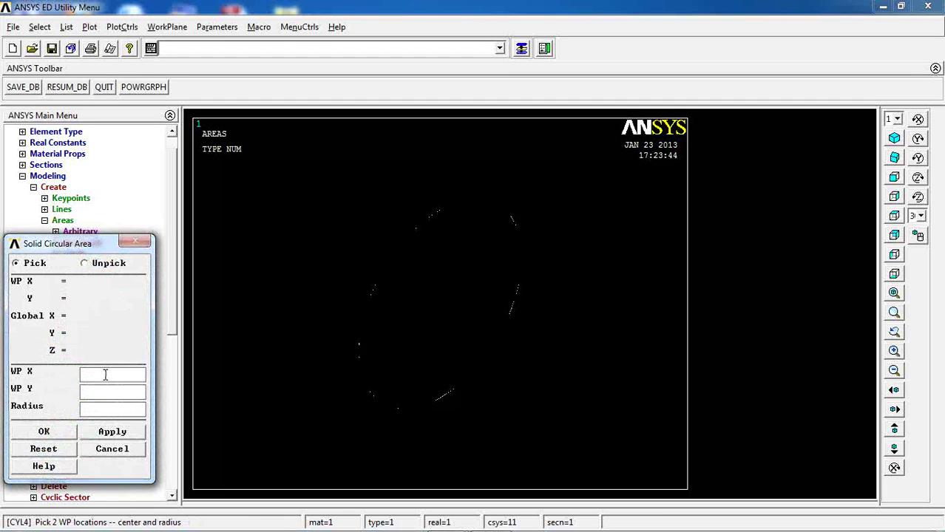
left_click(84, 389)
type("0")
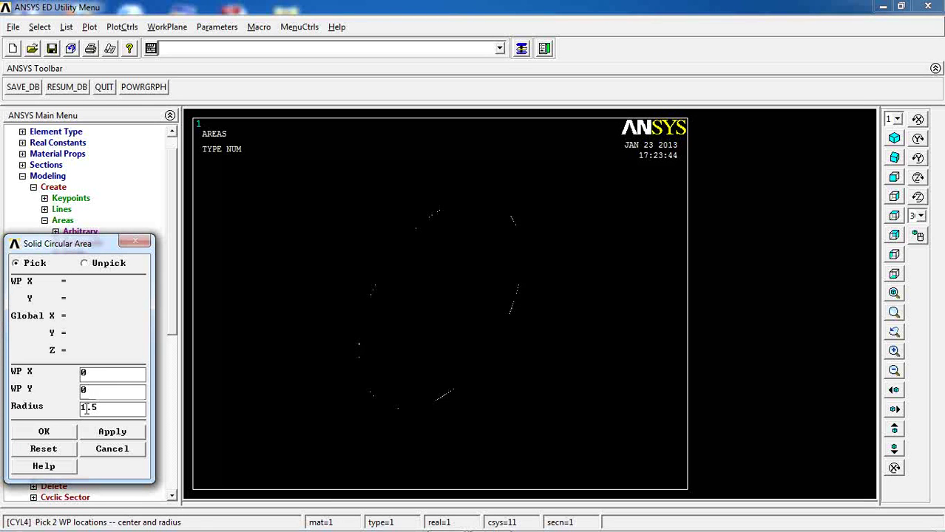
left_click(44, 431)
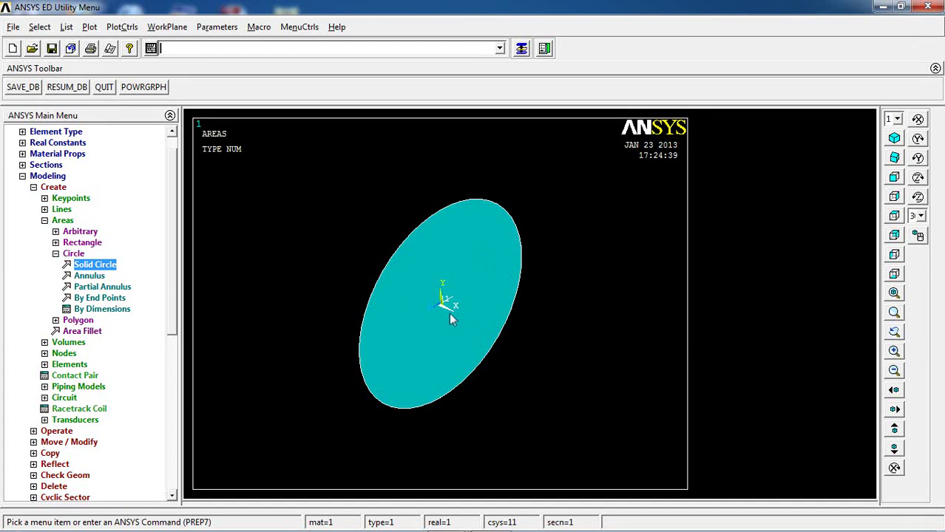
scroll(88, 222, "down", 1)
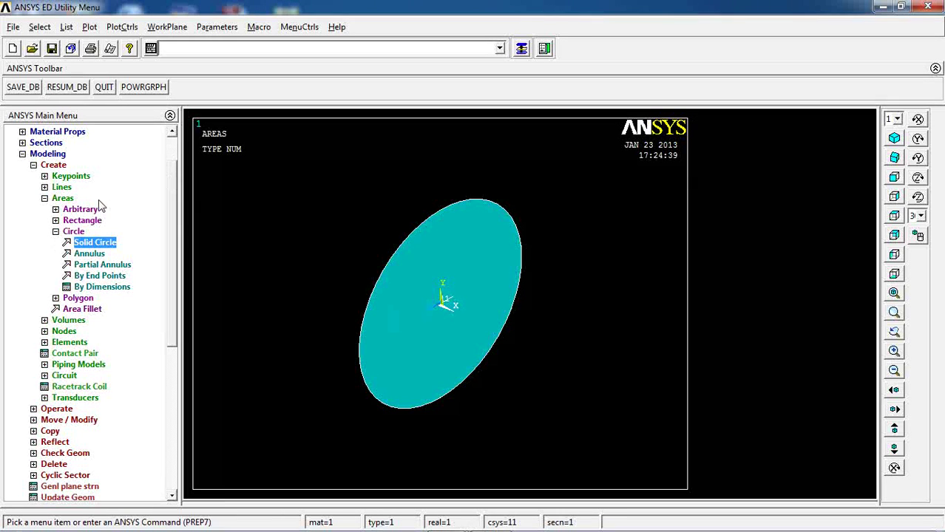
left_click(68, 231)
left_click(63, 198)
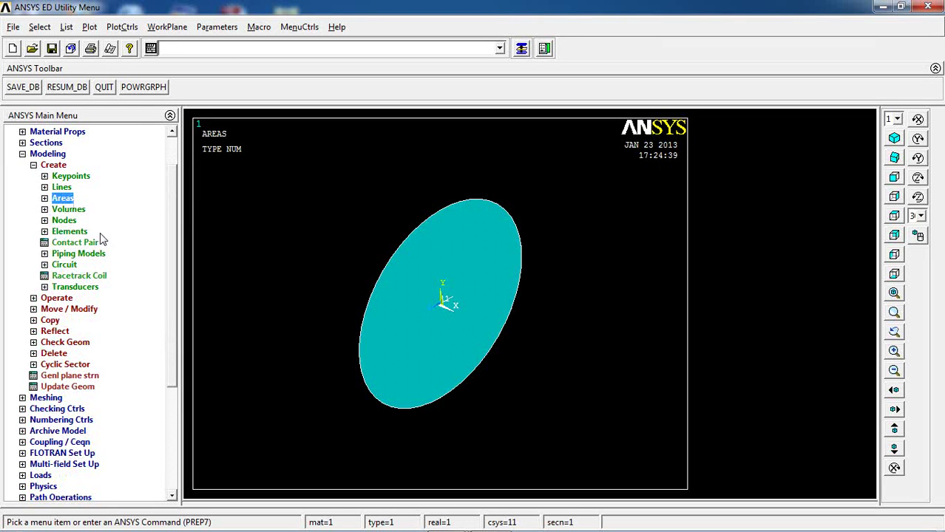
Extrude the circular area along its normal with an extrusion length of 4.5.
left_click(57, 299)
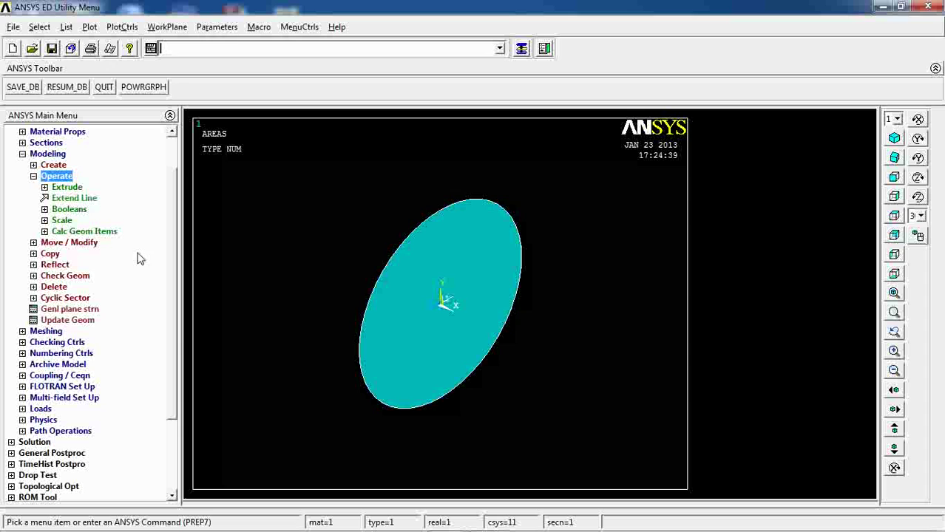
left_click(67, 187)
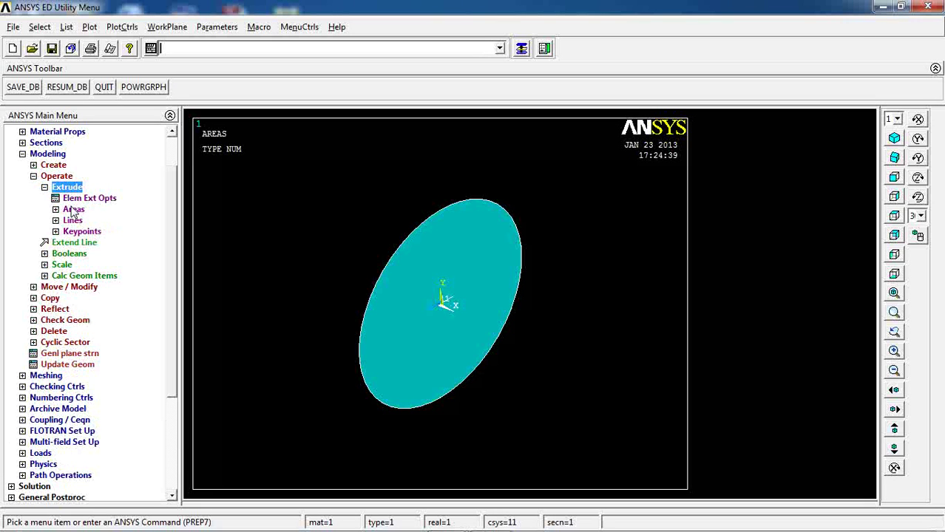
left_click(74, 210)
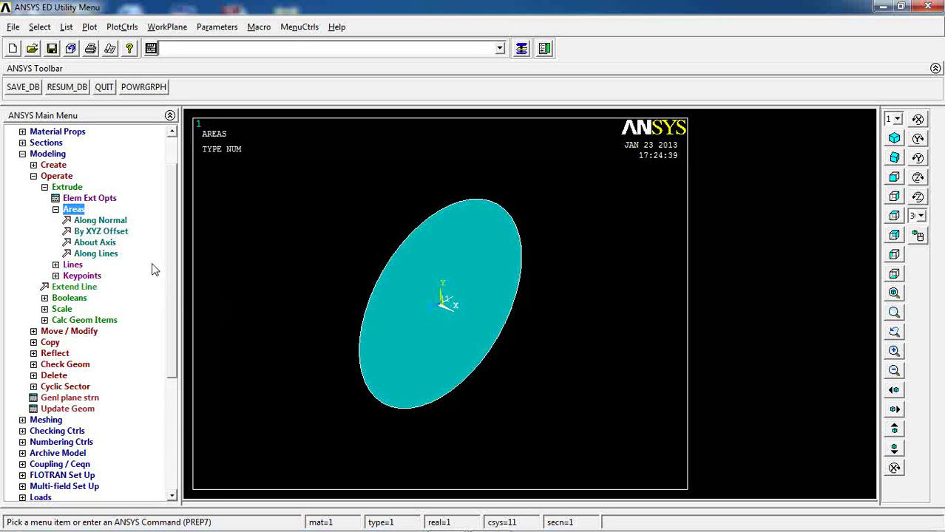
left_click(101, 221)
left_click(374, 382)
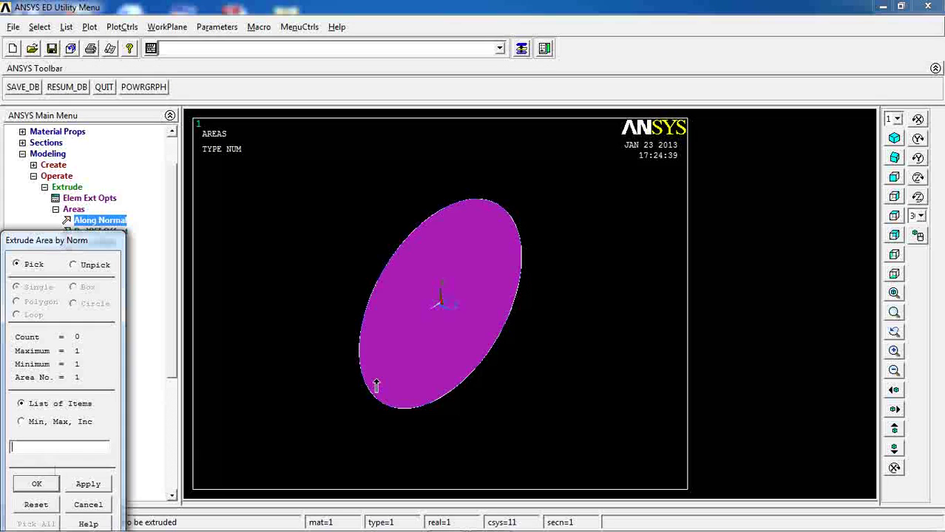
left_click(35, 485)
left_click(576, 275)
left_click(577, 252)
type("4.5")
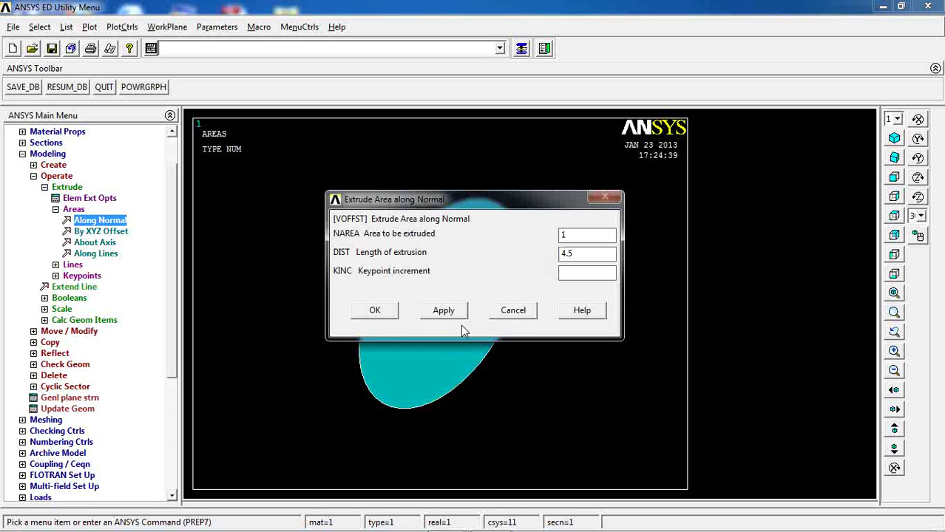
left_click(372, 311)
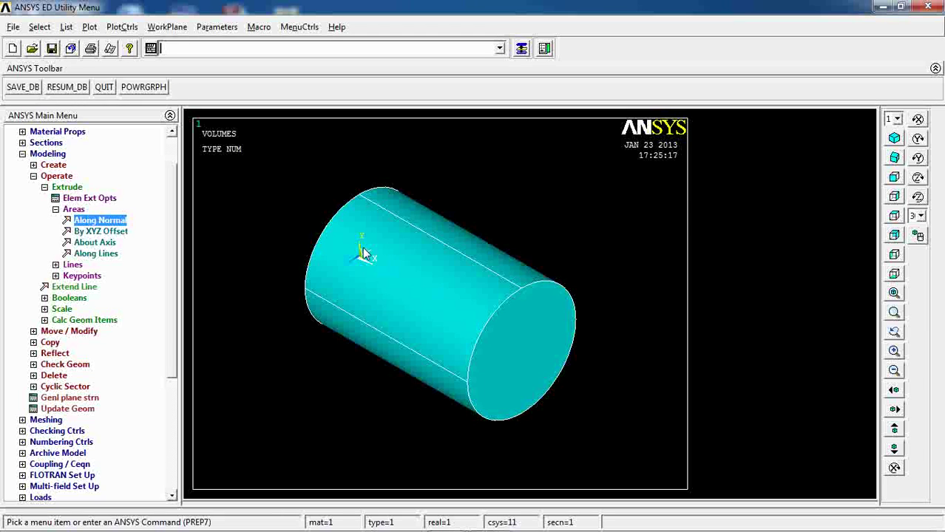
Copy the cylinder volume with 2 copies including the original and a Z-offset of -4.5 in the active coordinate system.
double_click(72, 210)
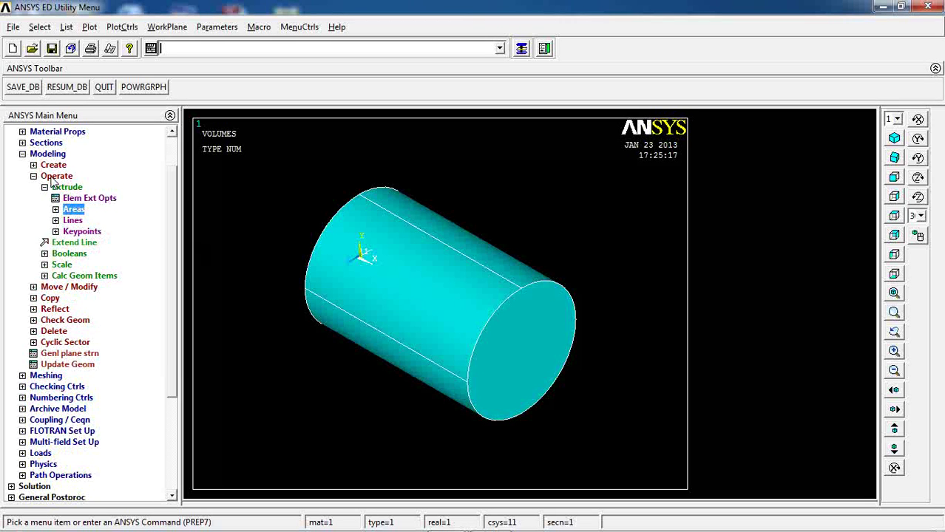
double_click(56, 176)
double_click(56, 176)
double_click(66, 187)
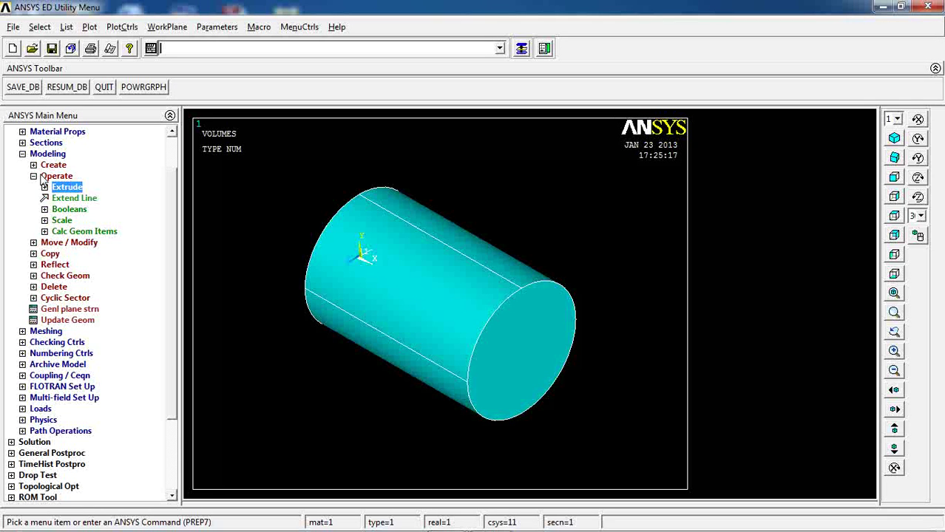
double_click(50, 253)
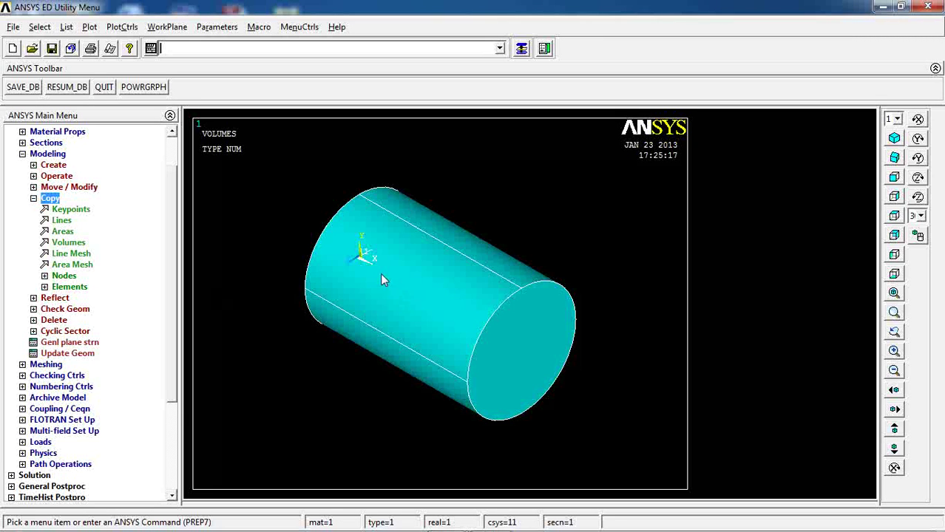
left_click(71, 244)
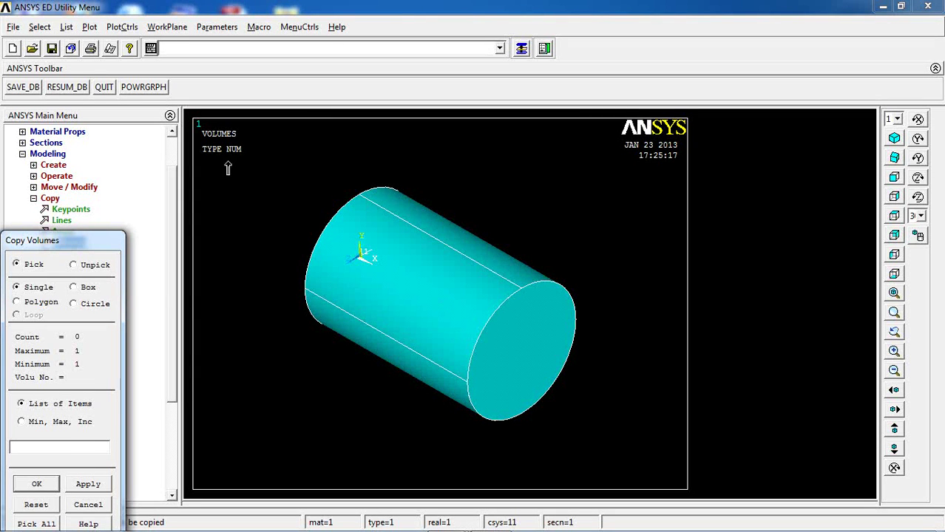
left_click(343, 367)
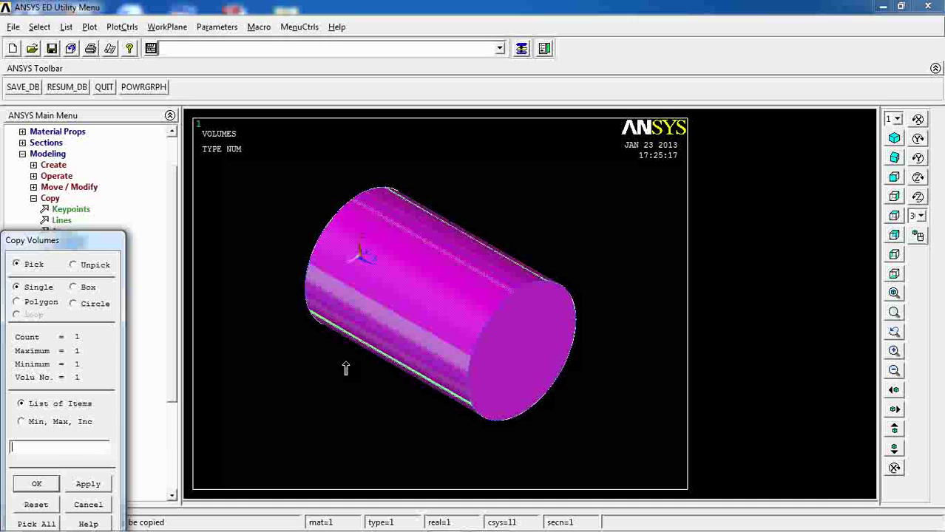
left_click(39, 486)
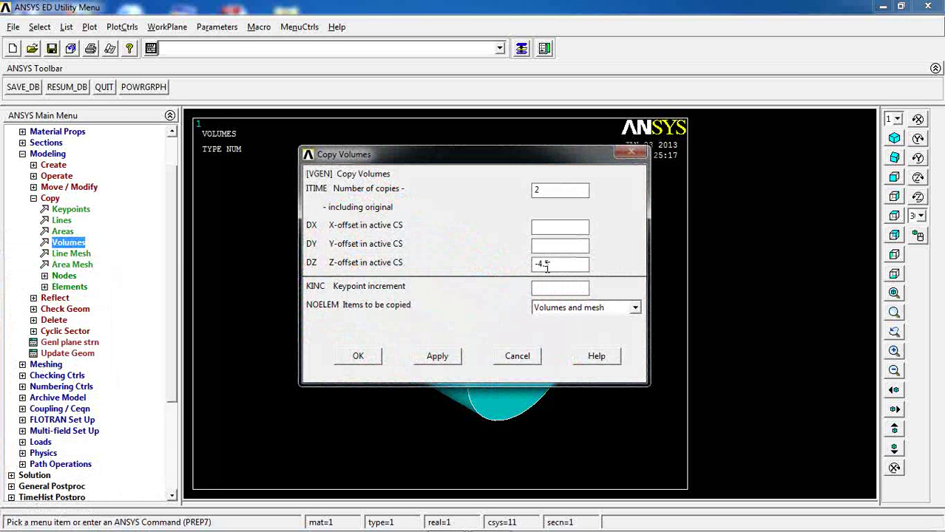
left_click_drag(564, 154, 239, 175)
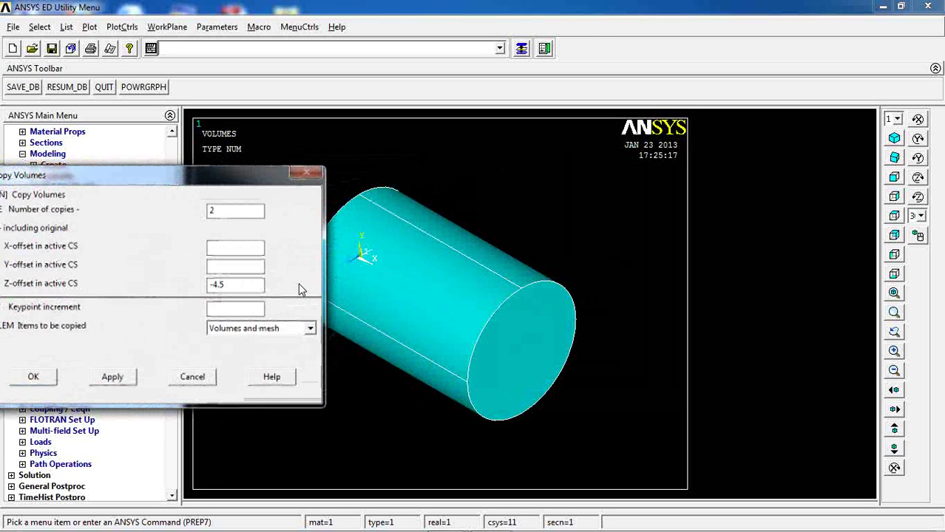
left_click(34, 377)
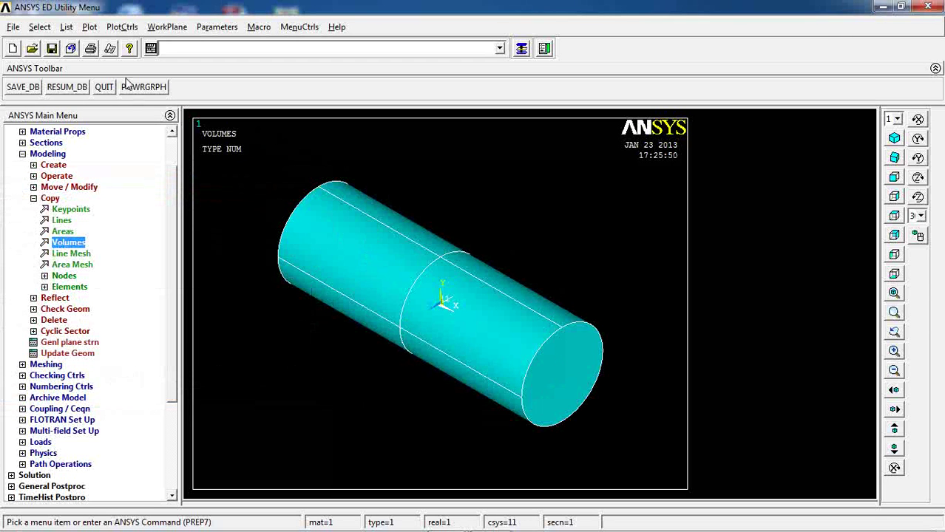
List all selected volumes of the model.
left_click(39, 27)
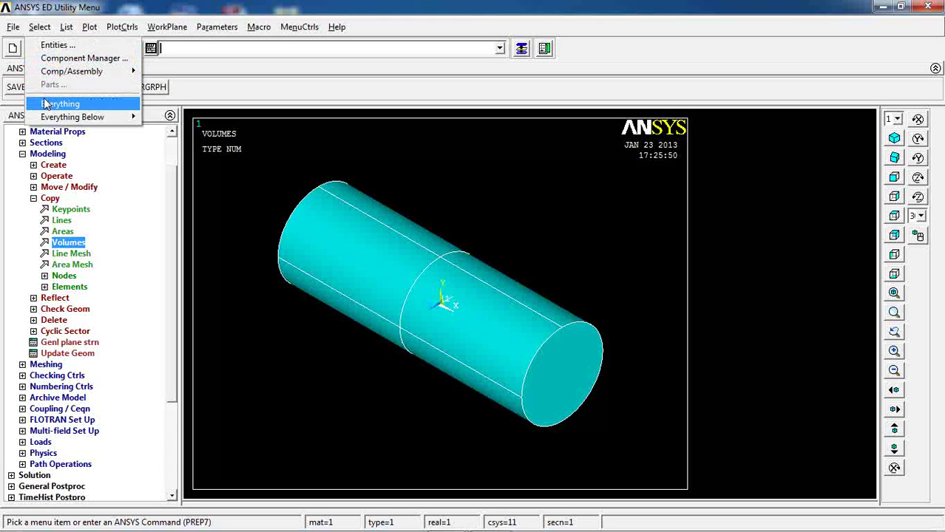
left_click(79, 116)
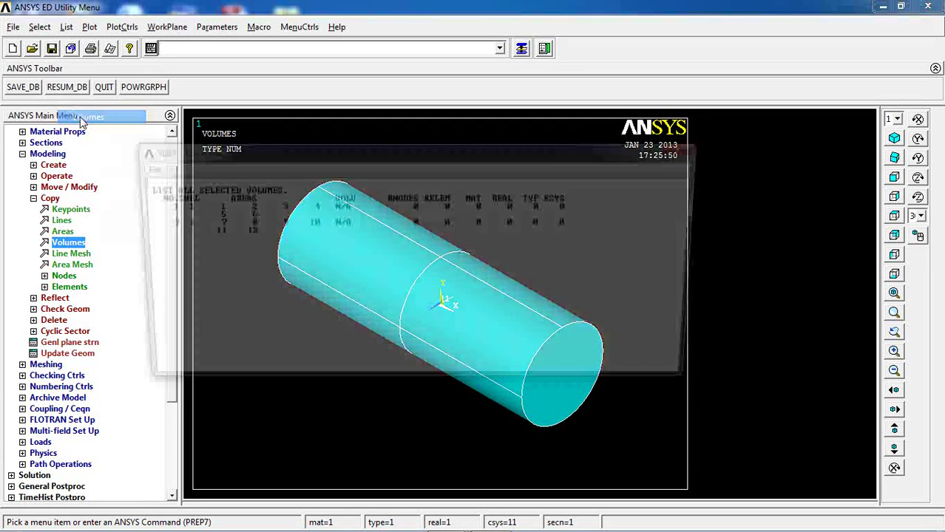
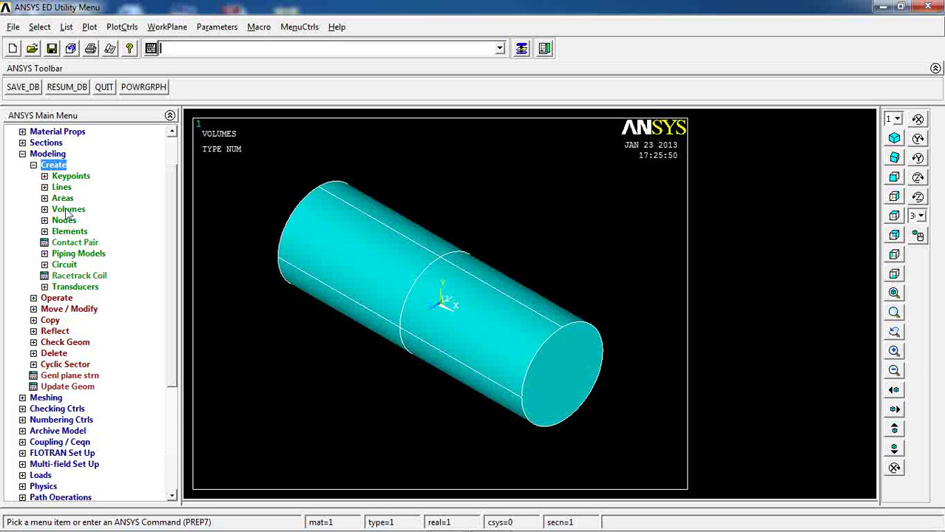
Create a solid circular area centred at working plane X 0, Y 0 with the same radius as the cylinders.
left_click(62, 198)
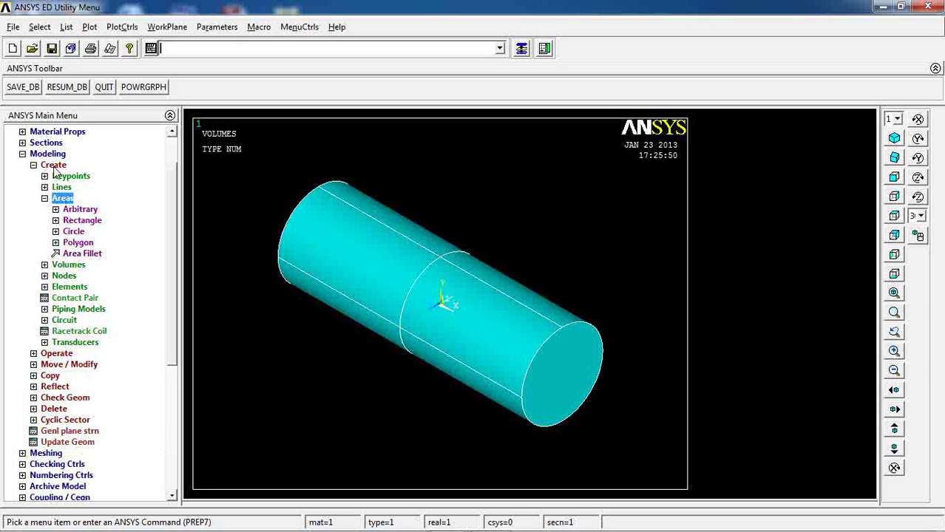
left_click(74, 232)
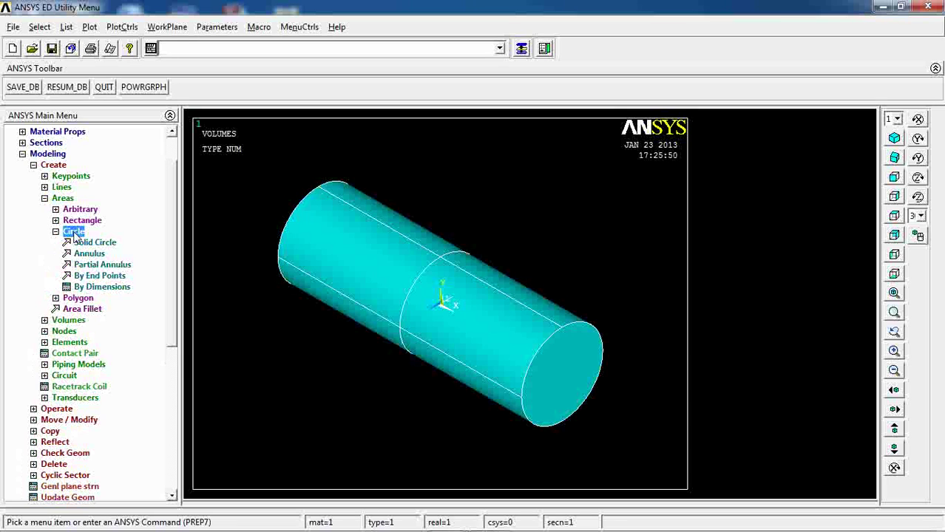
left_click(90, 288)
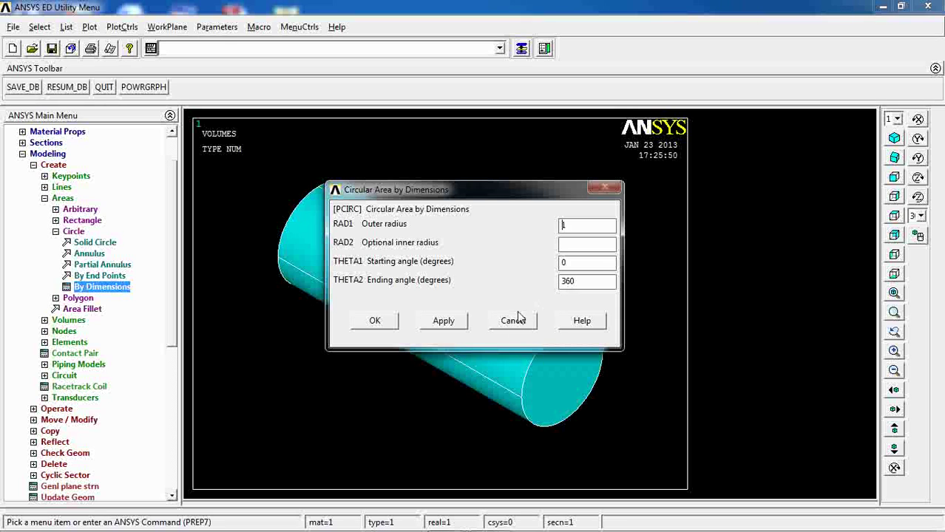
left_click(517, 320)
left_click(94, 243)
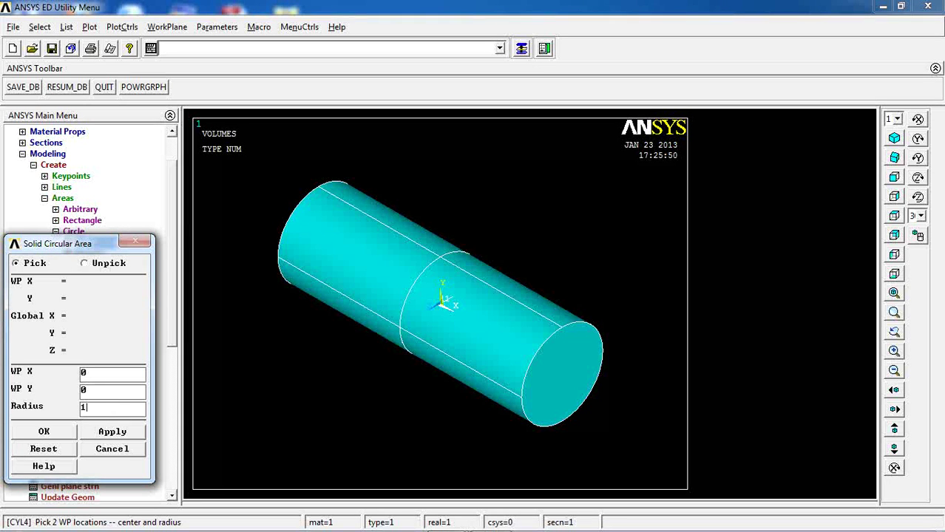
left_click(43, 432)
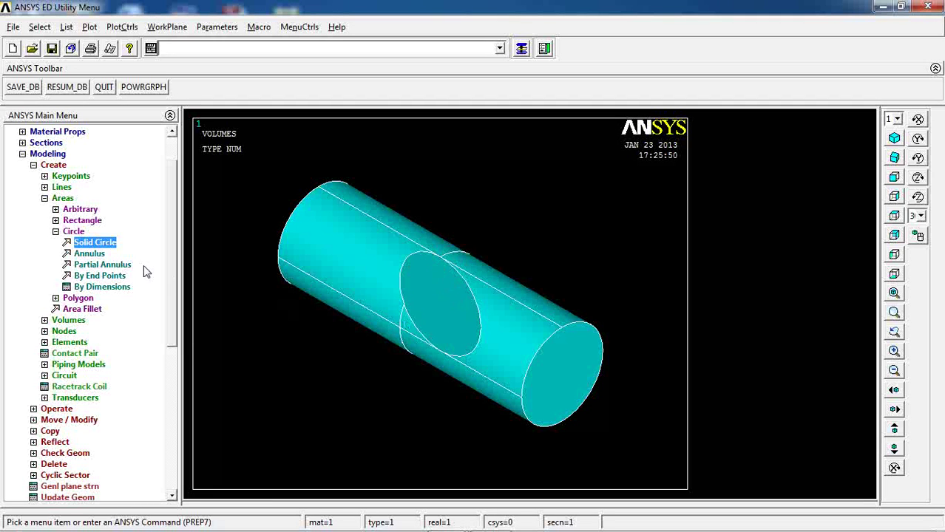
Extrude the new circular area at the junction of the two cylinders along its normal with a length of 4.5.
left_click(51, 165)
left_click(55, 176)
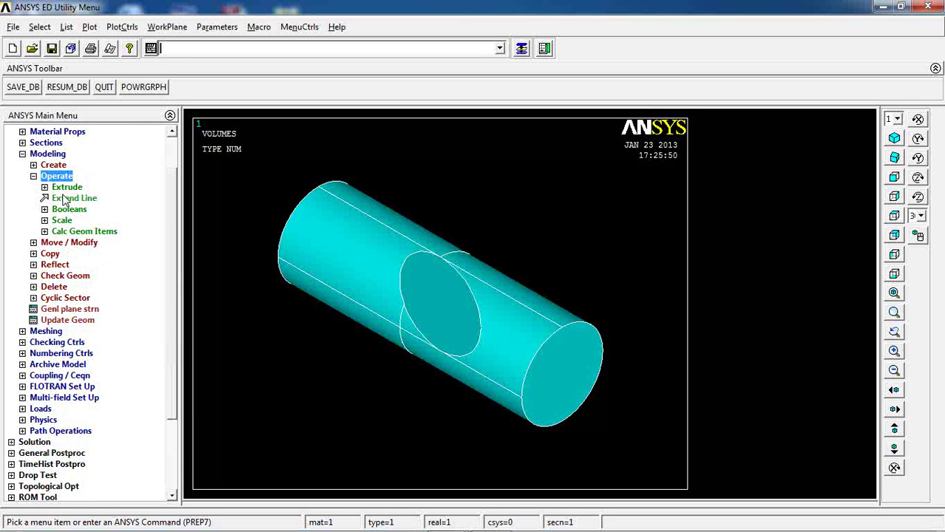
left_click(66, 188)
left_click(77, 210)
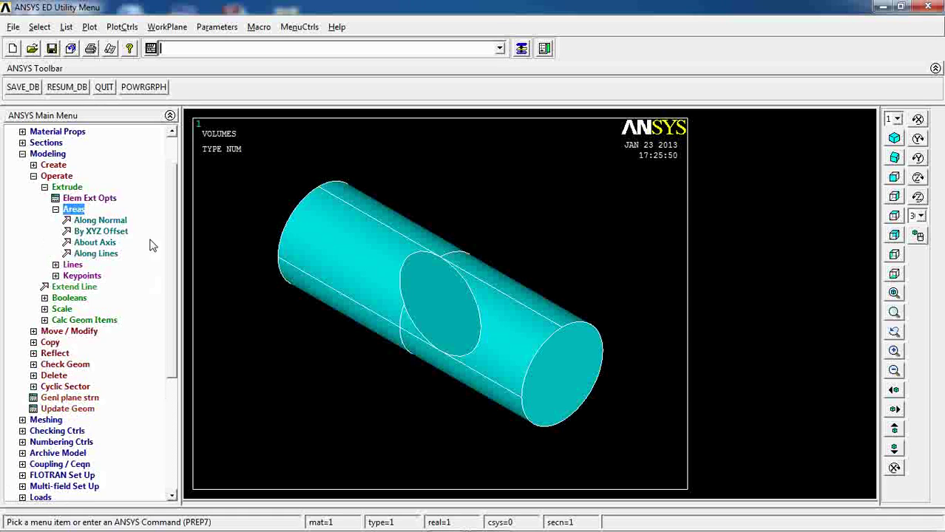
left_click(103, 221)
left_click(436, 319)
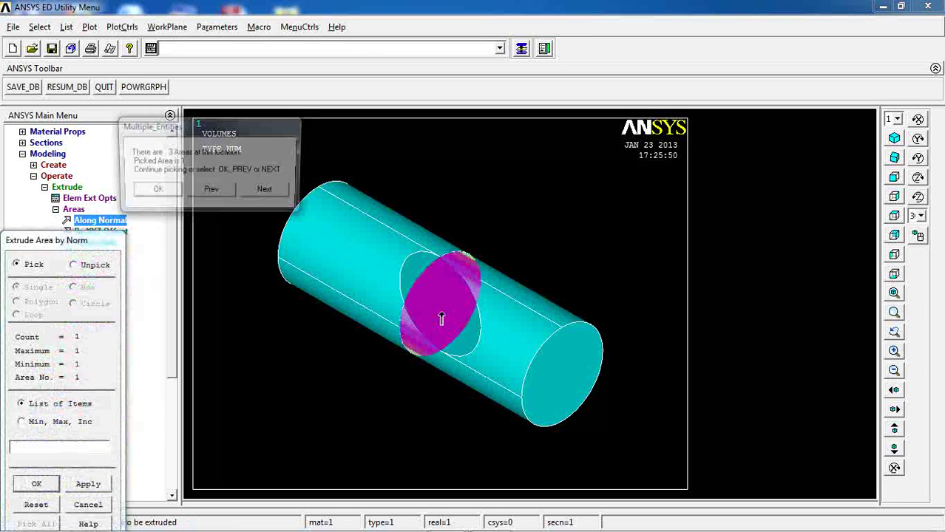
left_click(266, 194)
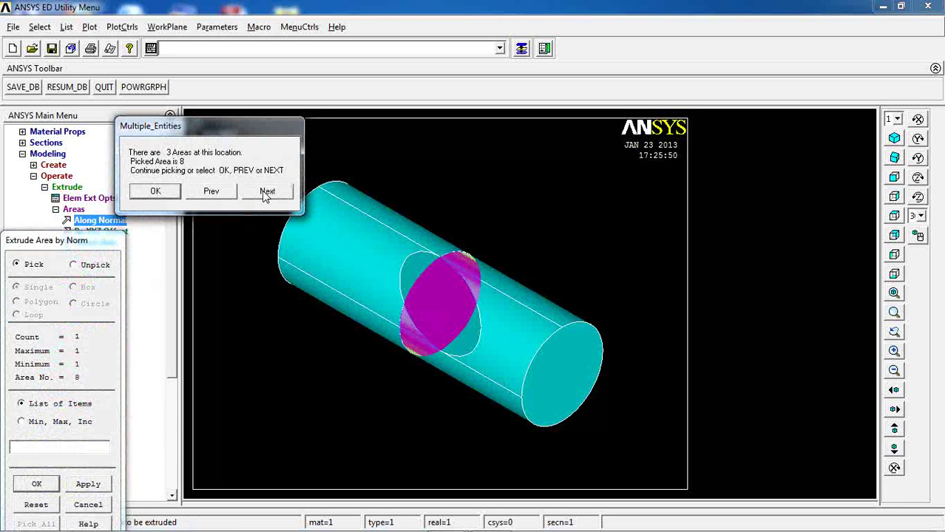
left_click(266, 193)
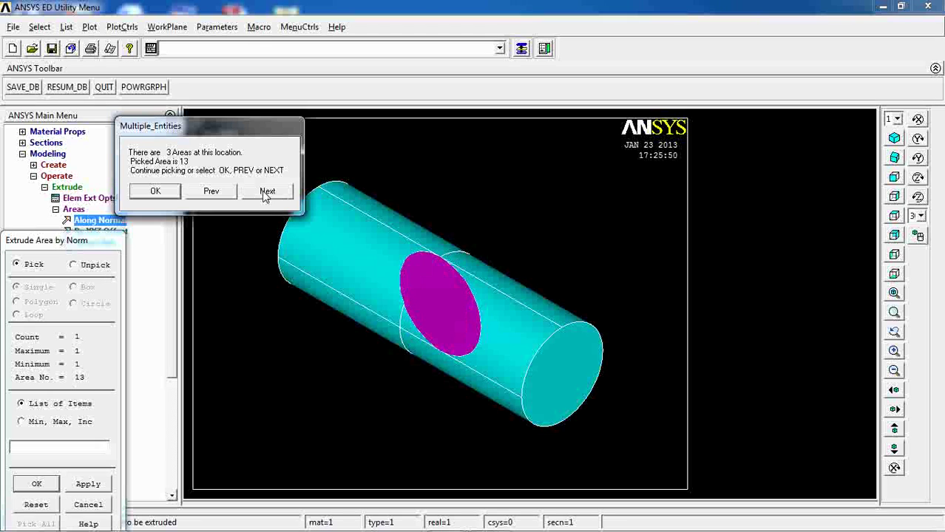
left_click(156, 191)
left_click(38, 484)
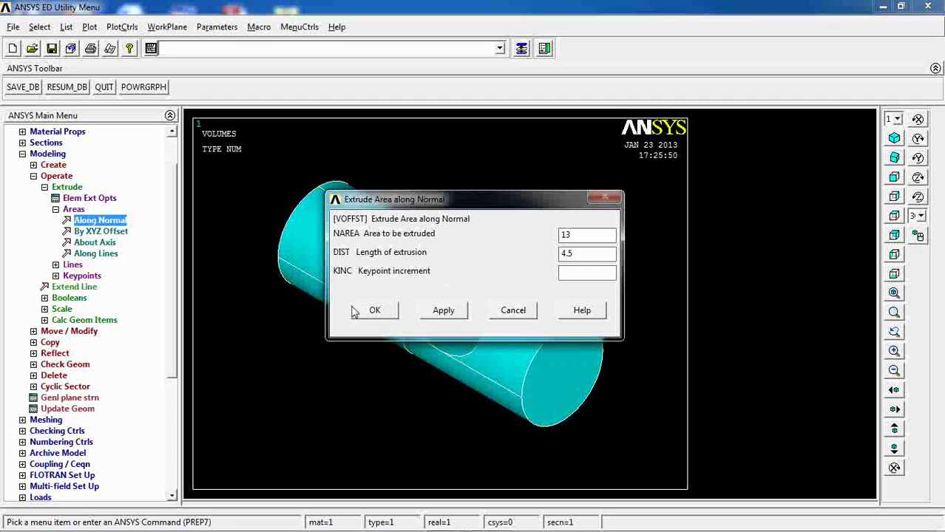
left_click(374, 311)
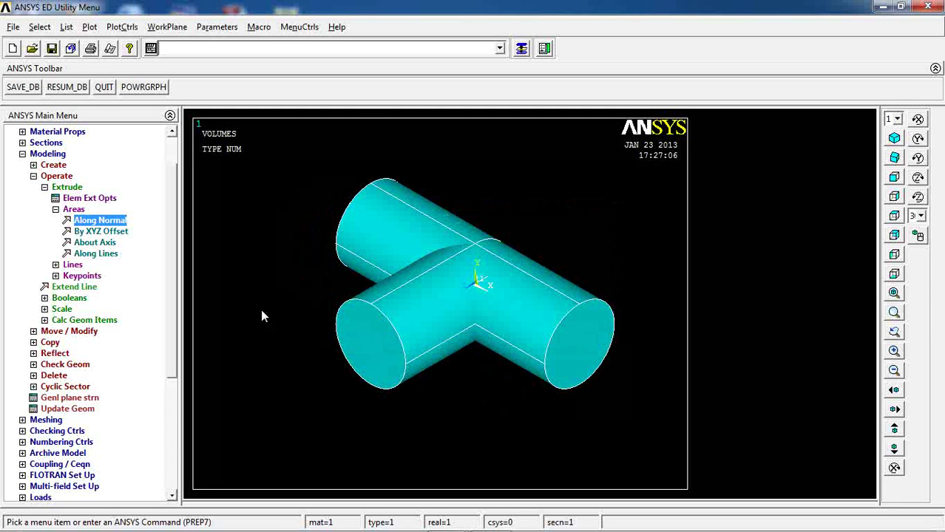
Copy the side branch cylinder with 2 copies including the original and a Z-offset of -4.5 to form a cross.
left_click(57, 177)
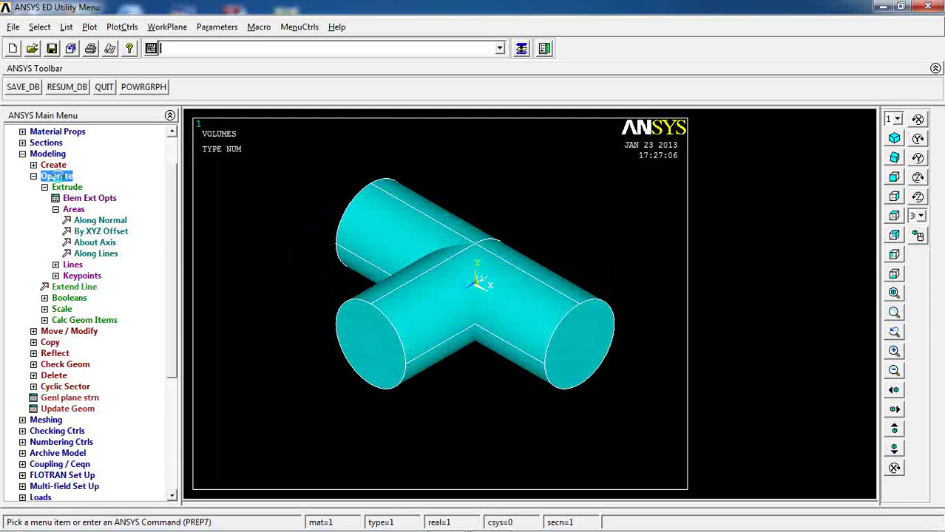
left_click(59, 178)
left_click(50, 199)
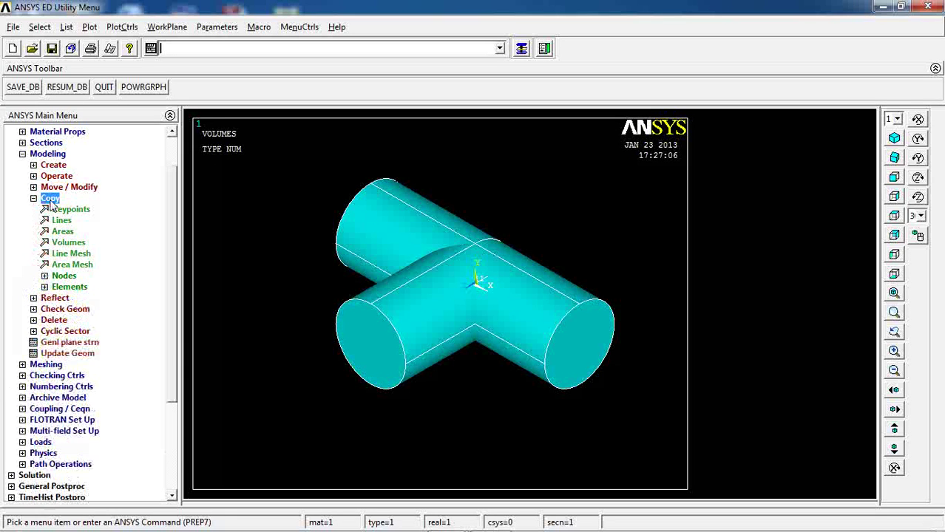
left_click(62, 232)
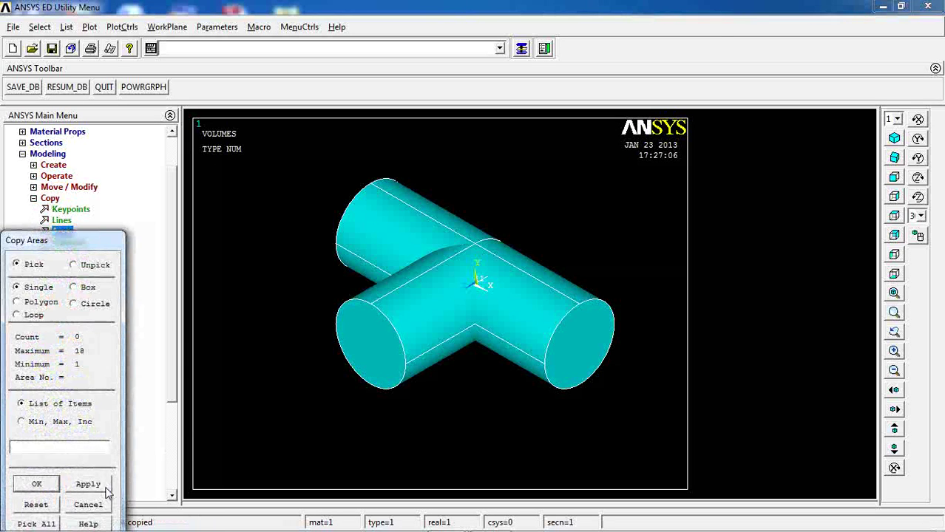
left_click(87, 504)
left_click(68, 242)
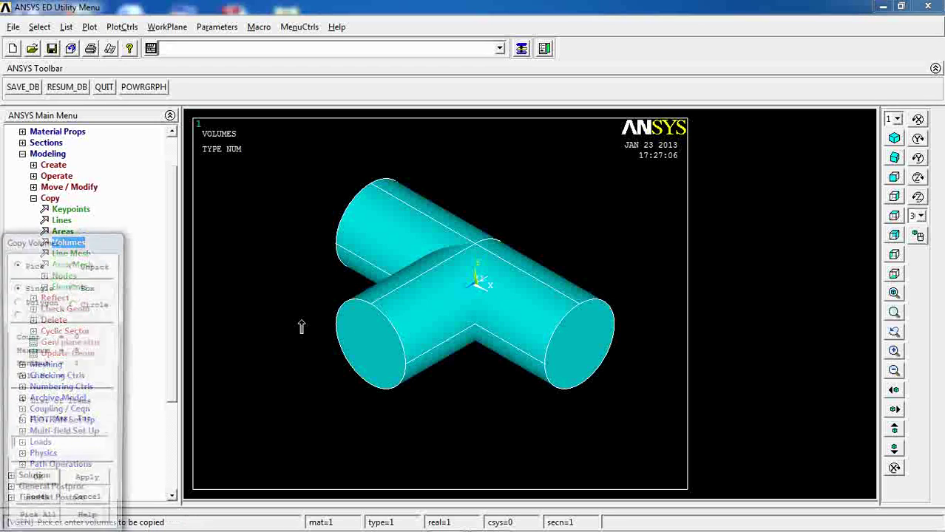
left_click(291, 358)
left_click(34, 483)
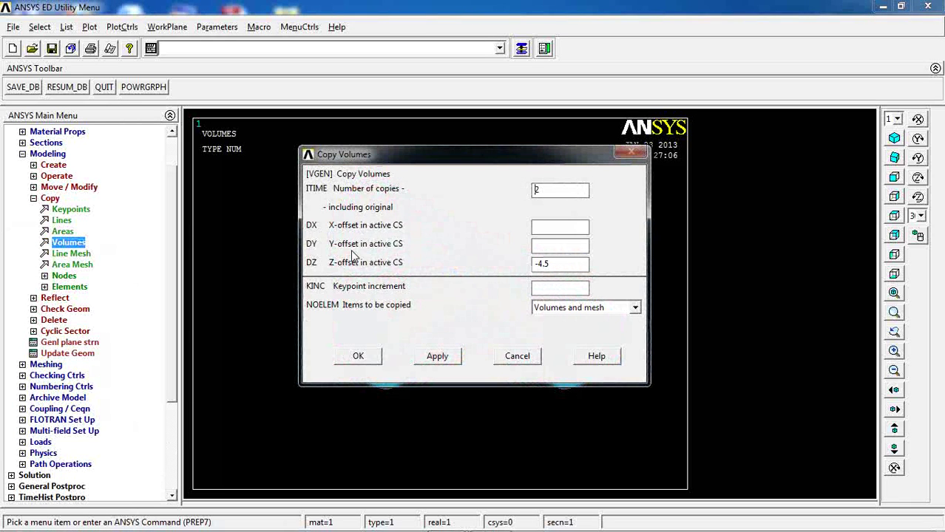
left_click(358, 355)
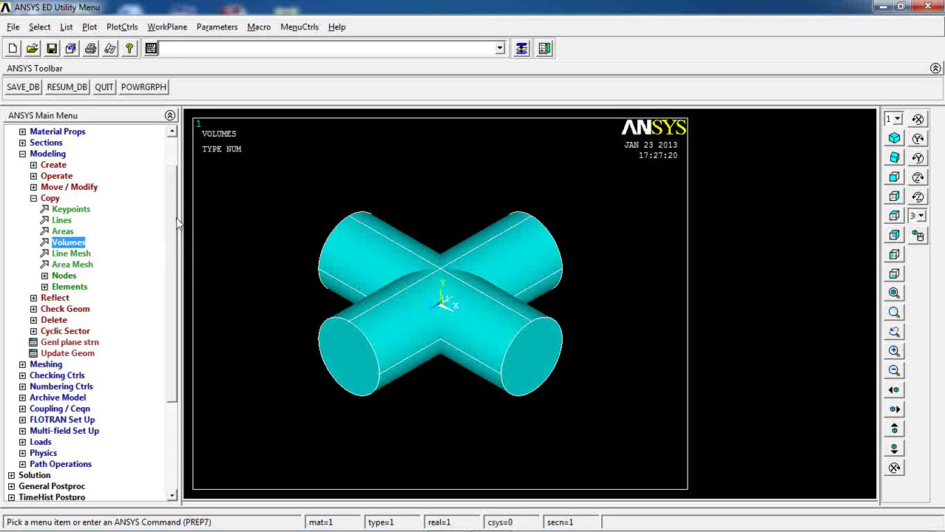
Create a keypoint in the active coordinate system at X 0, Y -7, Z 0, below the cross of cylinders.
scroll(177, 185, "up", 2)
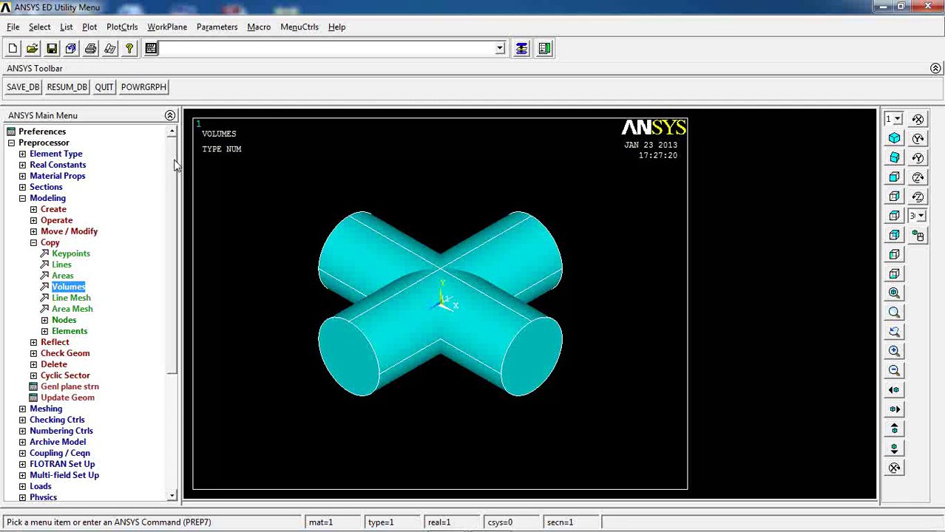
left_click(164, 28)
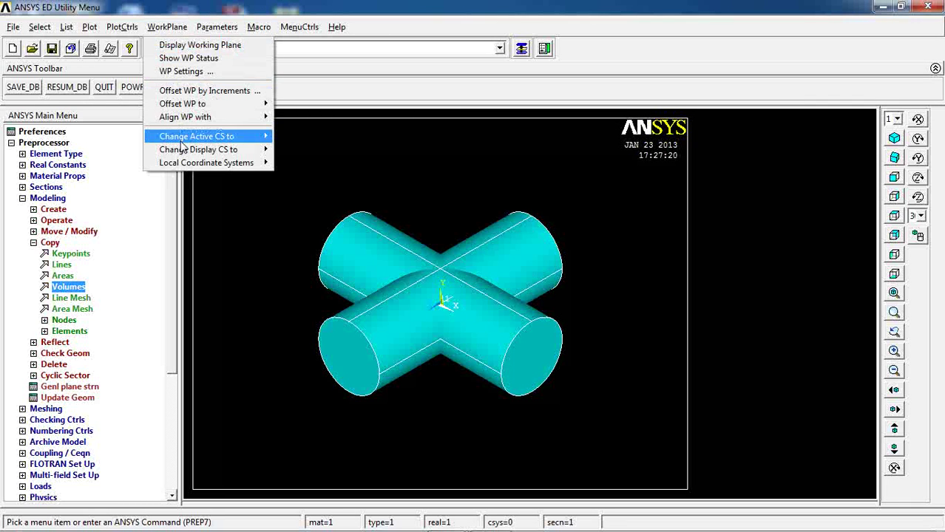
mouse_move(198, 150)
left_click(53, 210)
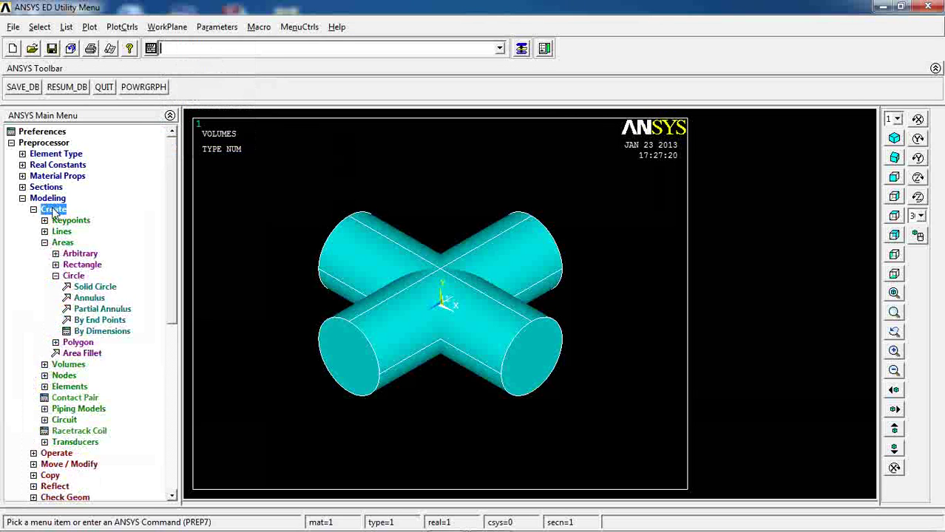
left_click(63, 243)
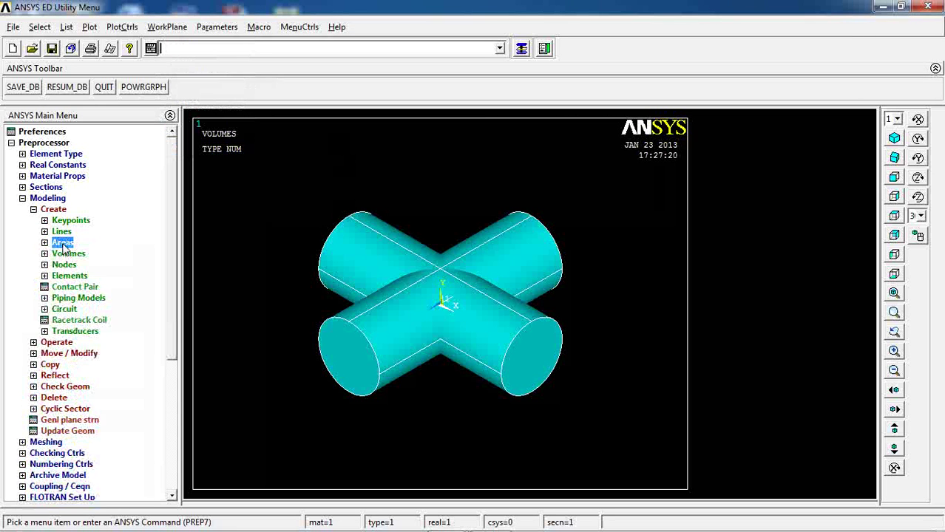
left_click(65, 221)
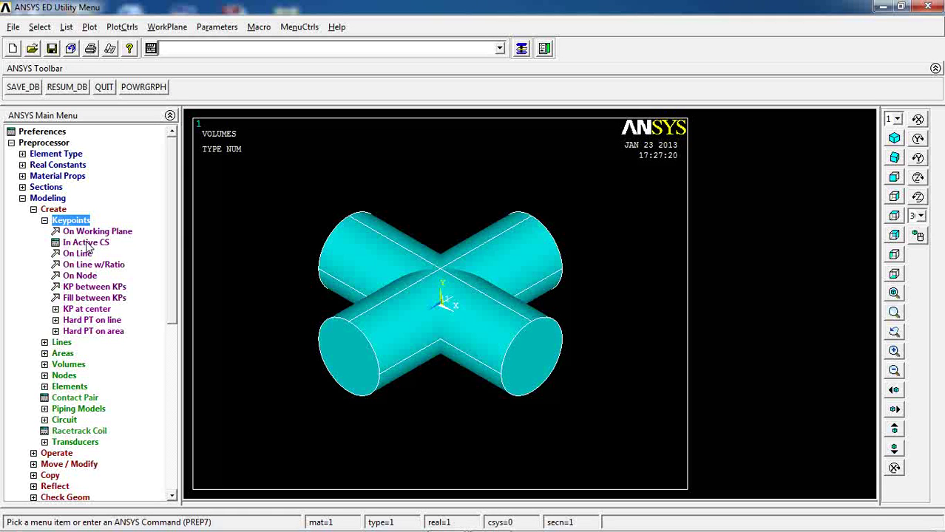
left_click(86, 246)
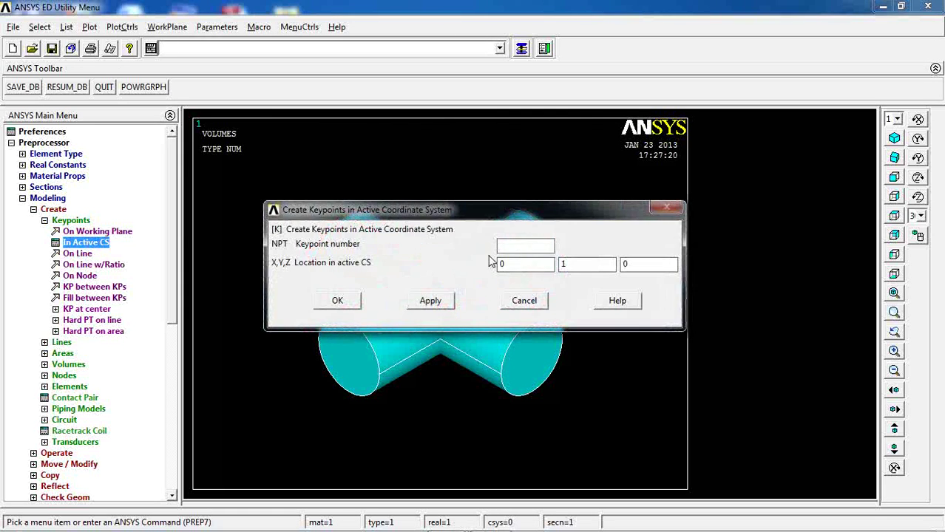
left_click_drag(495, 218, 496, 99)
left_click(581, 141)
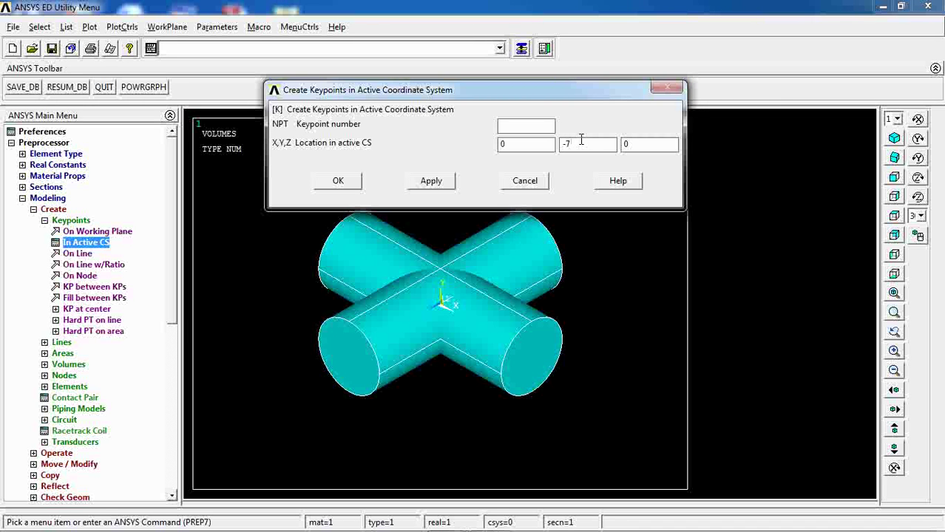
left_click(432, 182)
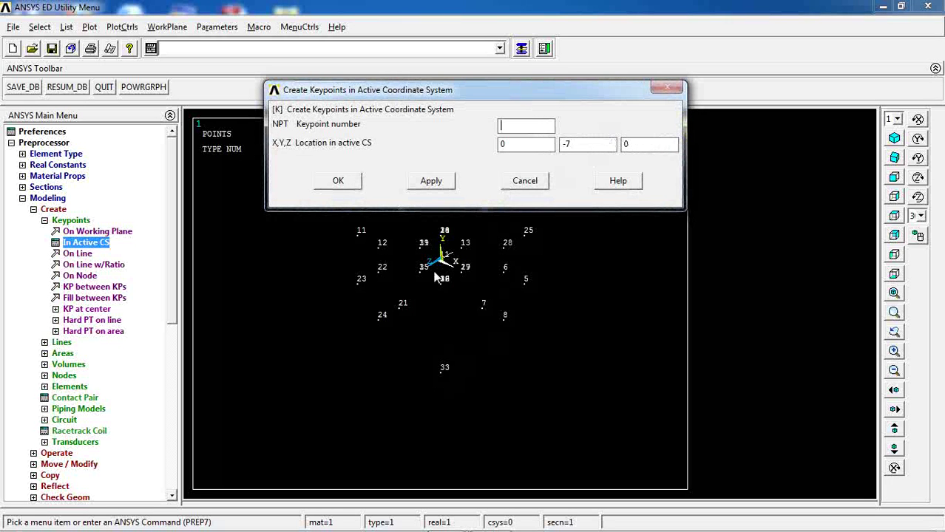
Create two more keypoints at Y -7, one offset by 1 in Z and the other offset by 1 in X.
double_click(633, 144)
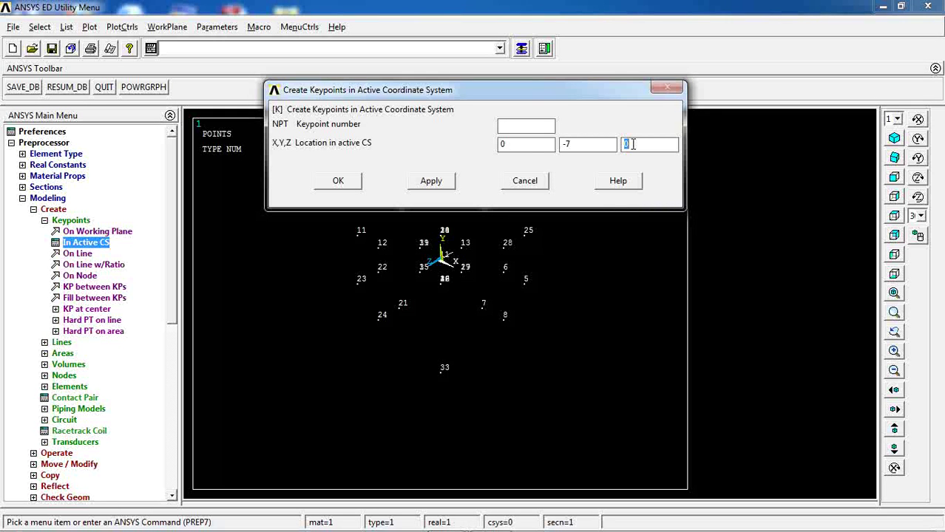
type("1")
left_click(431, 181)
double_click(508, 146)
type("1")
left_click(353, 185)
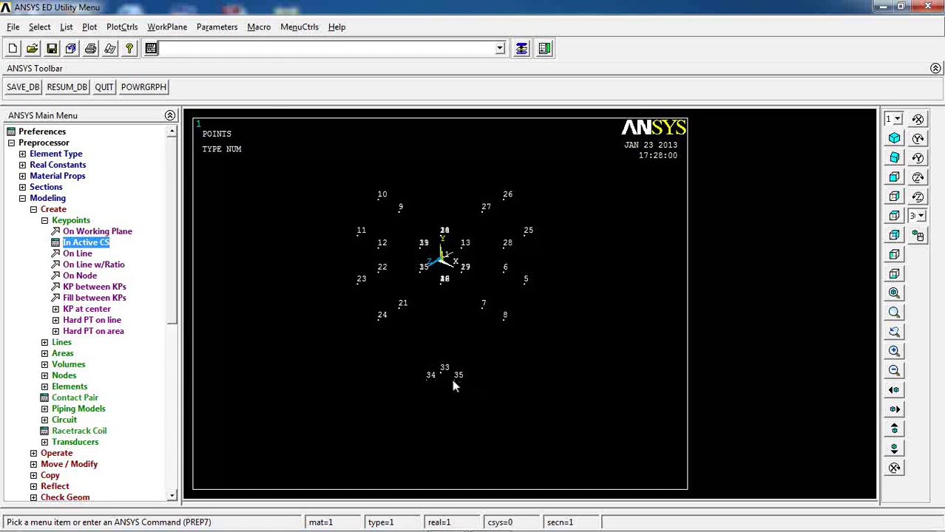
Create Cartesian local coordinate system 11 by three keypoints, with keypoint 33 as origin followed by 34 and 35.
left_click(163, 28)
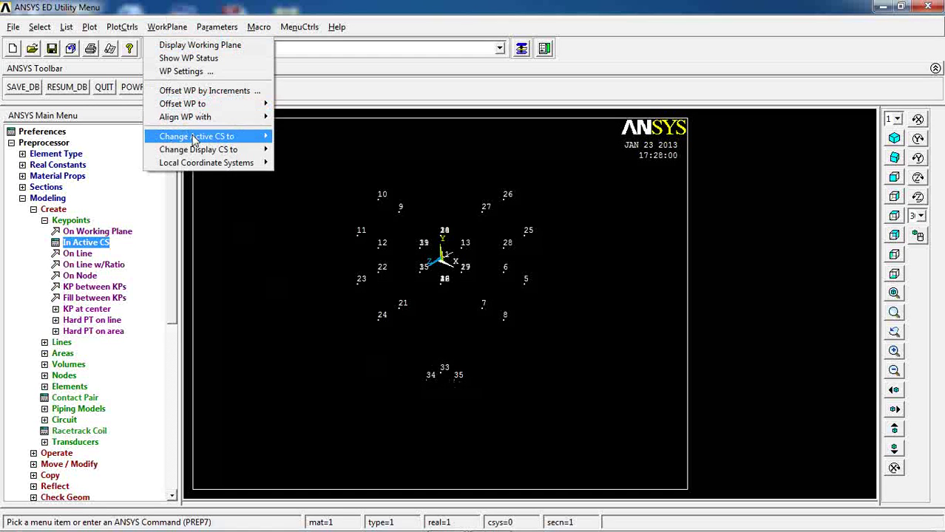
mouse_move(194, 166)
mouse_move(306, 164)
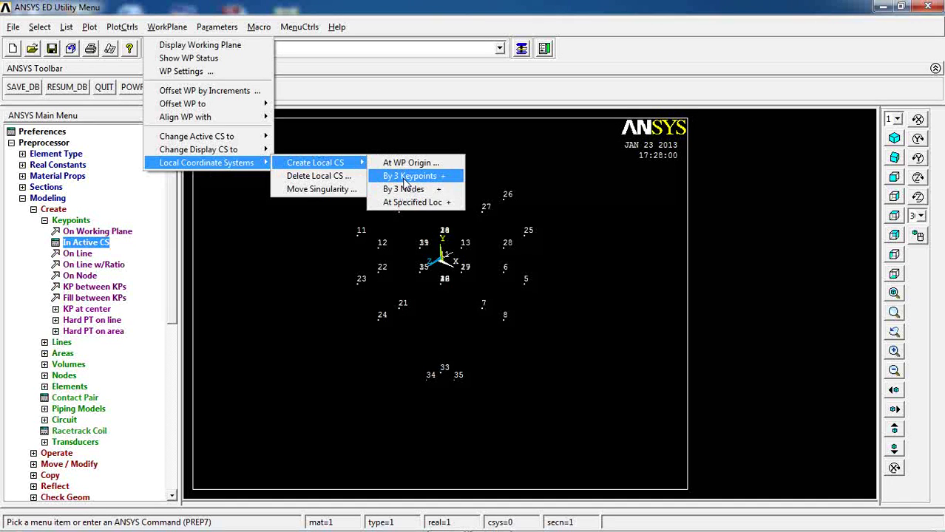
left_click(408, 175)
left_click(441, 376)
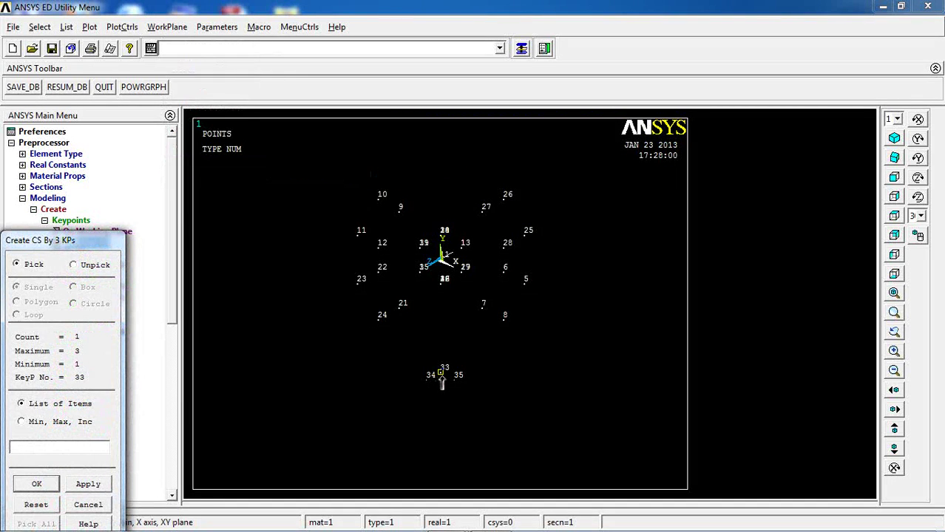
left_click(427, 379)
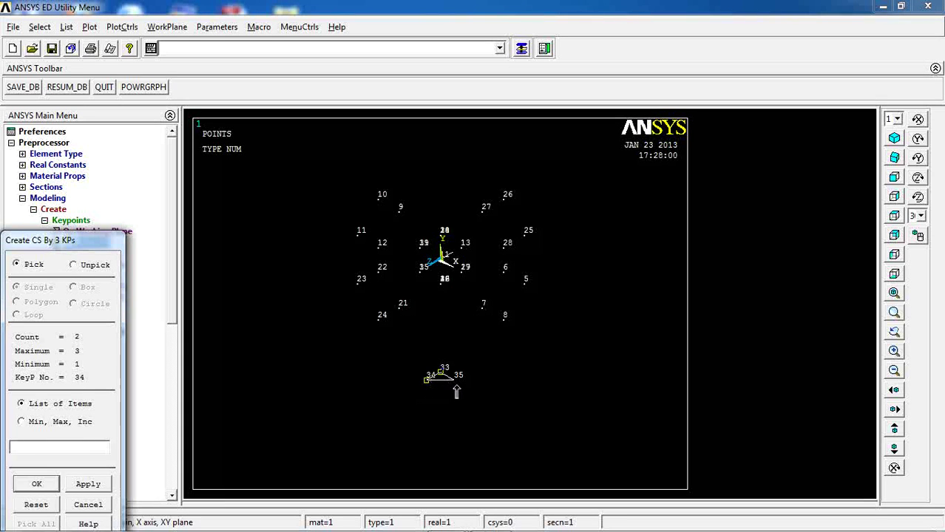
left_click(455, 383)
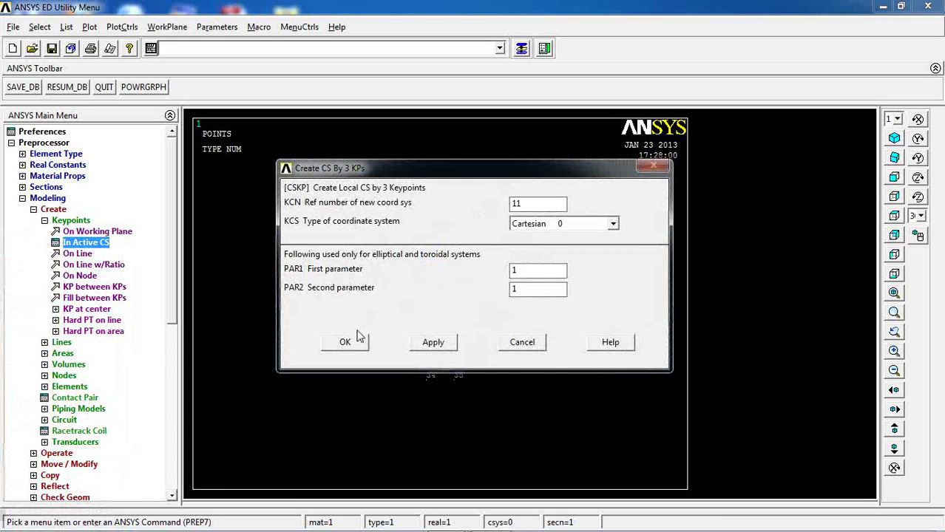
left_click(344, 342)
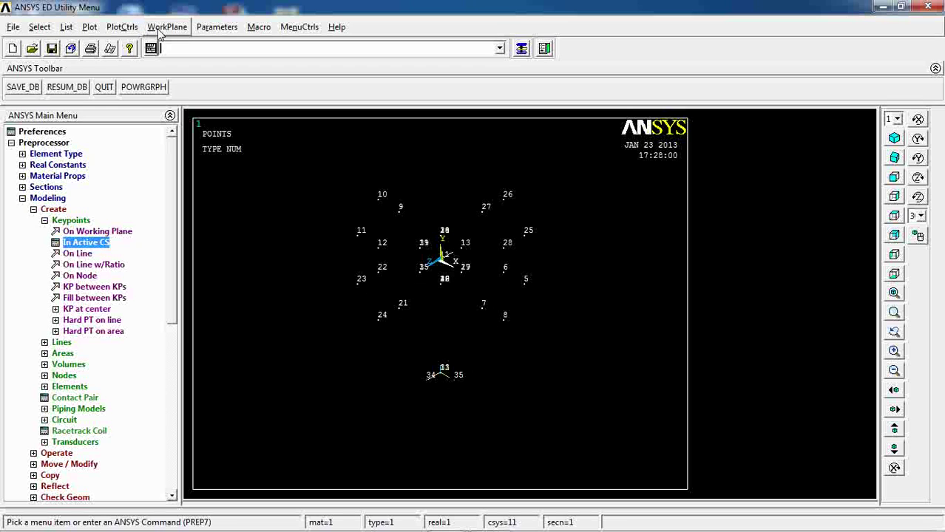
Make coordinate system 11 the active one and align the working plane with the active coordinate system.
left_click(159, 30)
mouse_move(181, 137)
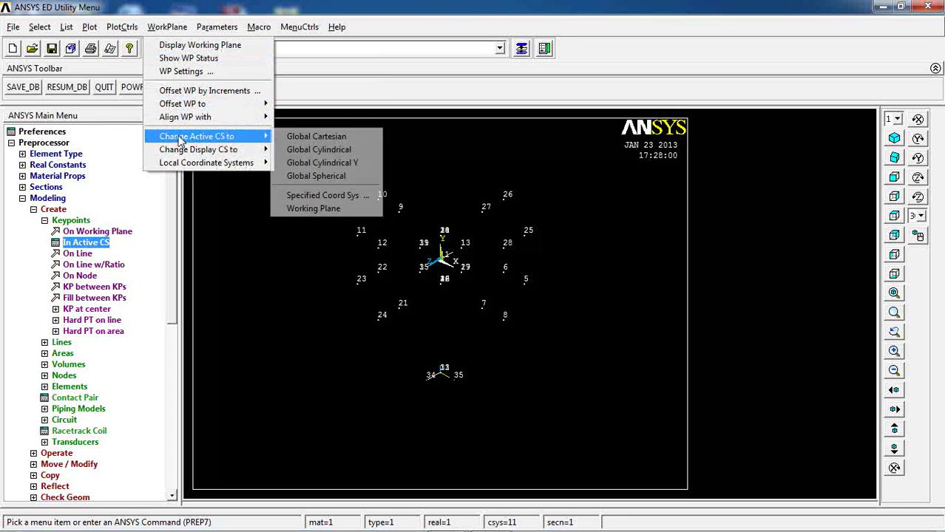
left_click(314, 195)
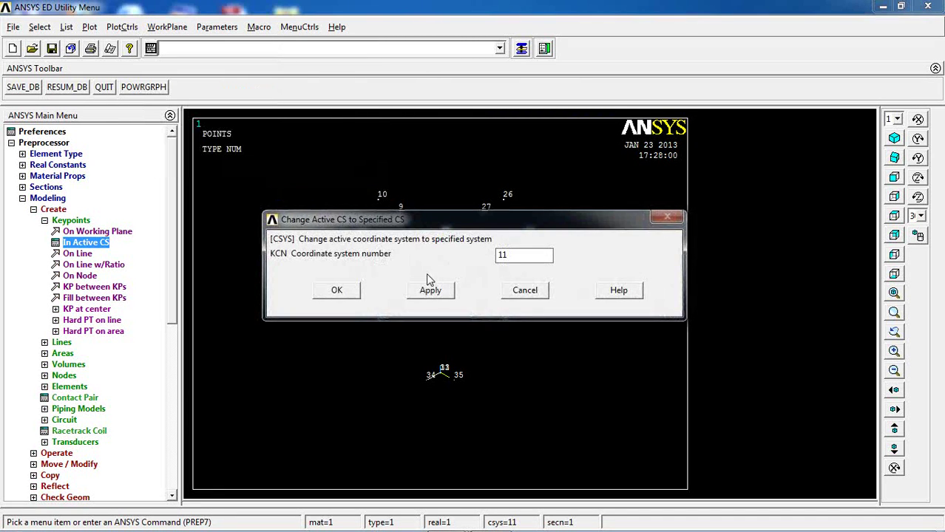
left_click(337, 289)
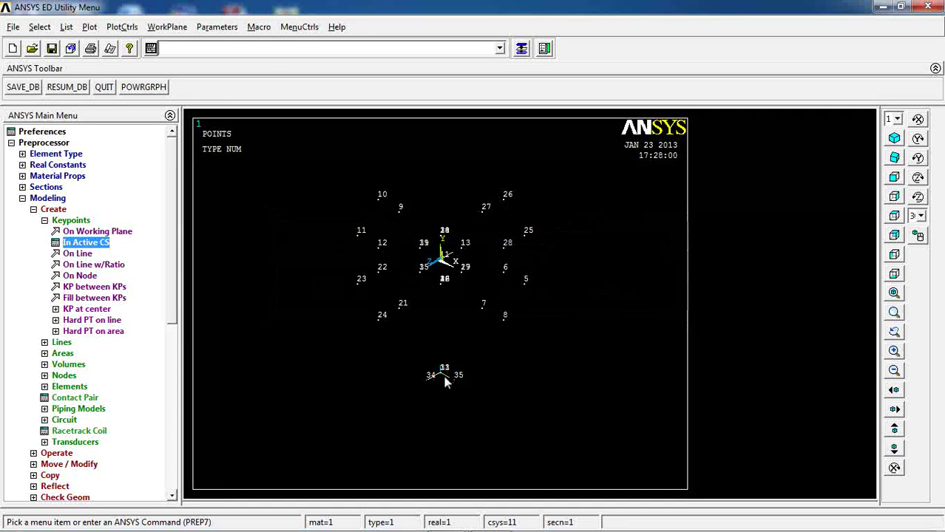
left_click(178, 28)
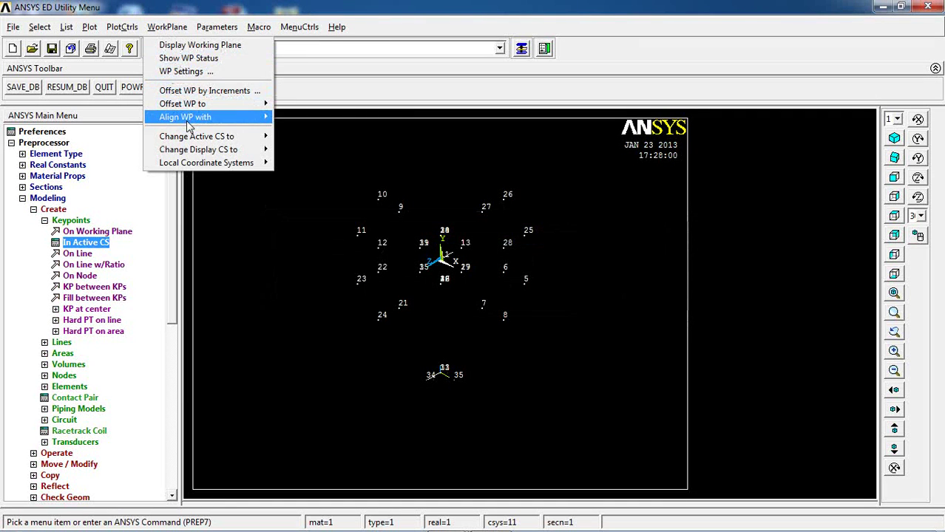
mouse_move(187, 123)
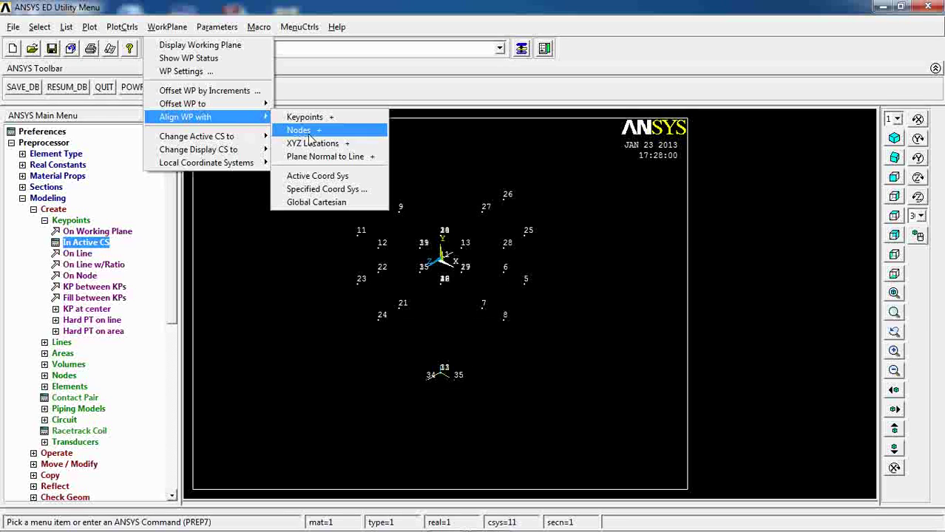
left_click(321, 177)
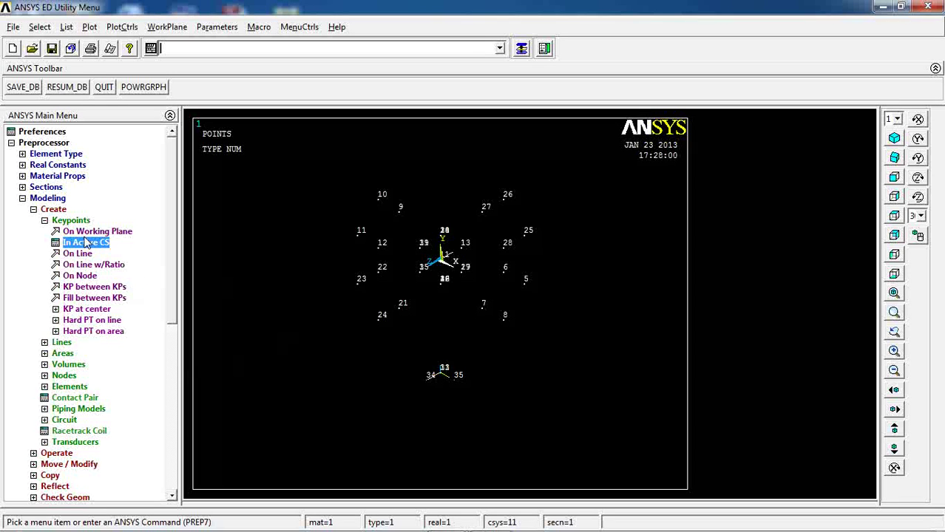
Delete keypoints 33, 34 and 35 that defined the local coordinate system.
left_click_drag(172, 325, 176, 362)
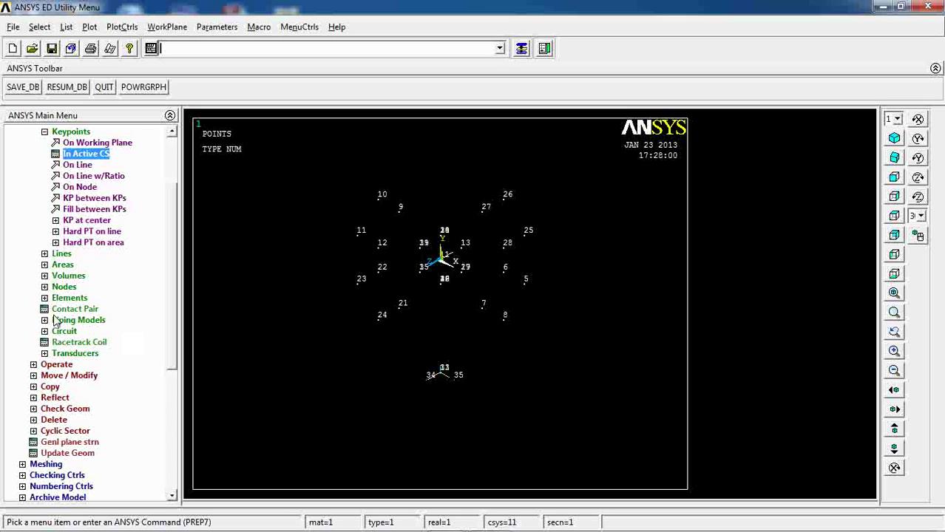
left_click(56, 420)
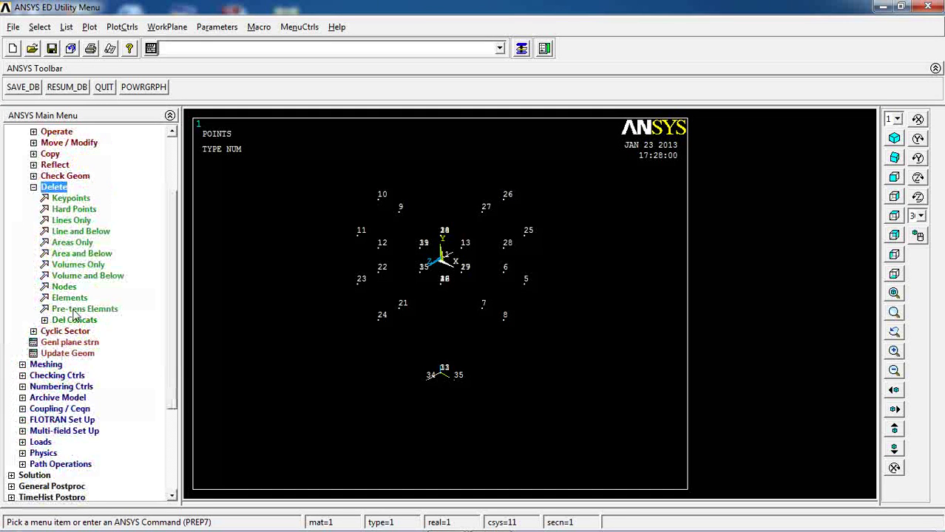
left_click(71, 198)
left_click(447, 386)
left_click(431, 380)
left_click(460, 383)
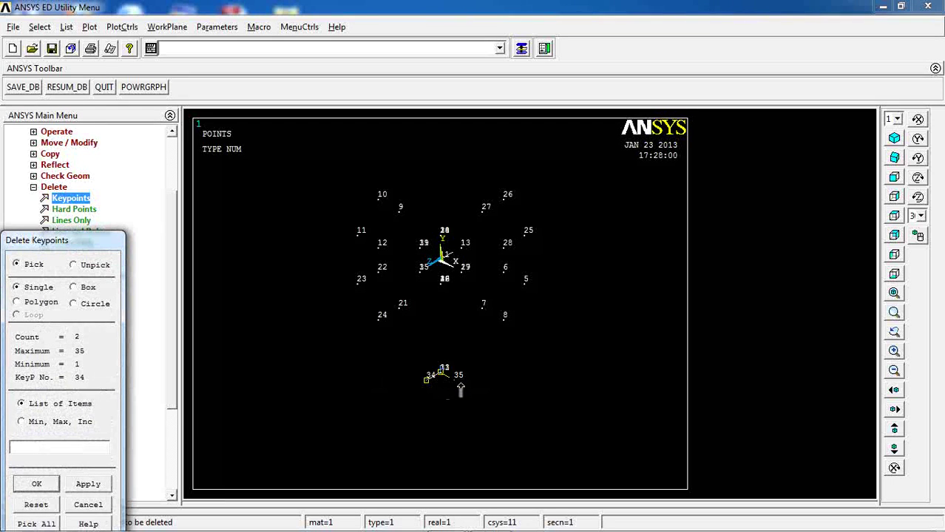
left_click(40, 484)
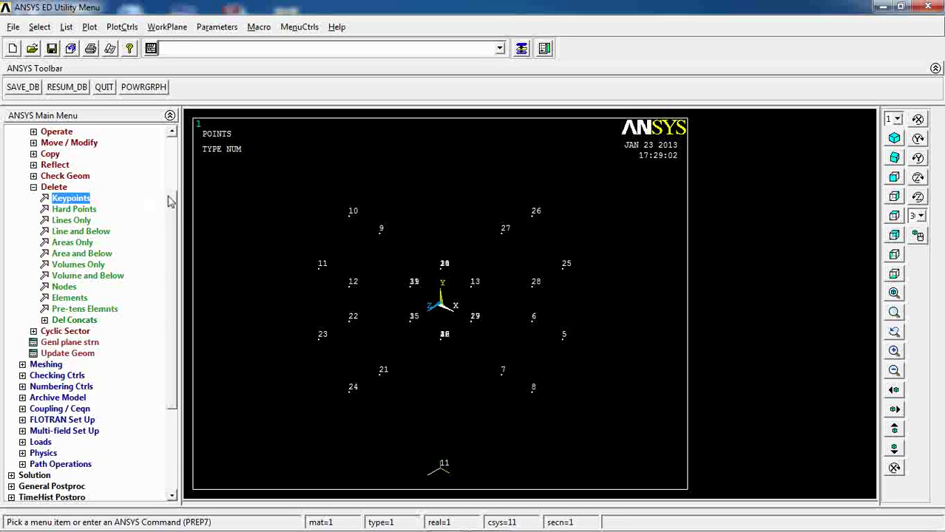
Create a full circular area by dimensions with an outer radius of 2 on the aligned working plane.
scroll(169, 201, "up", 2)
left_click(53, 176)
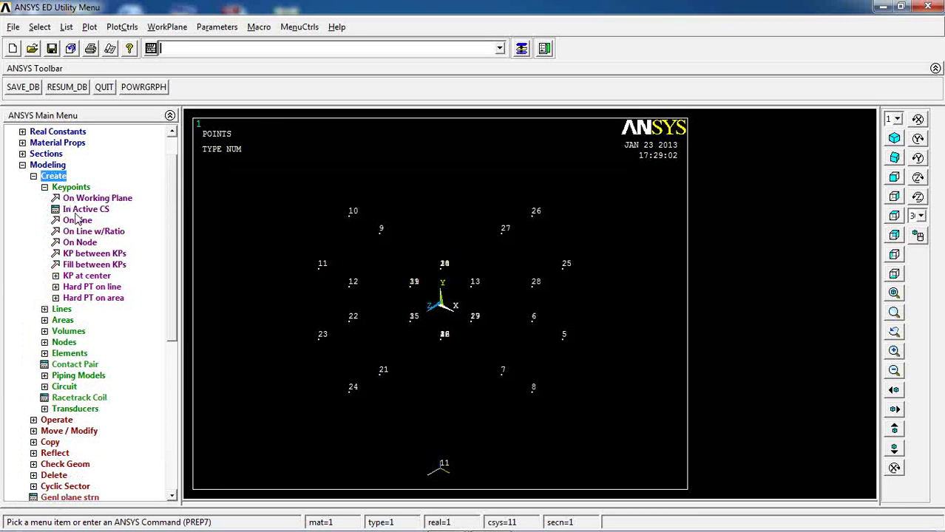
left_click(63, 321)
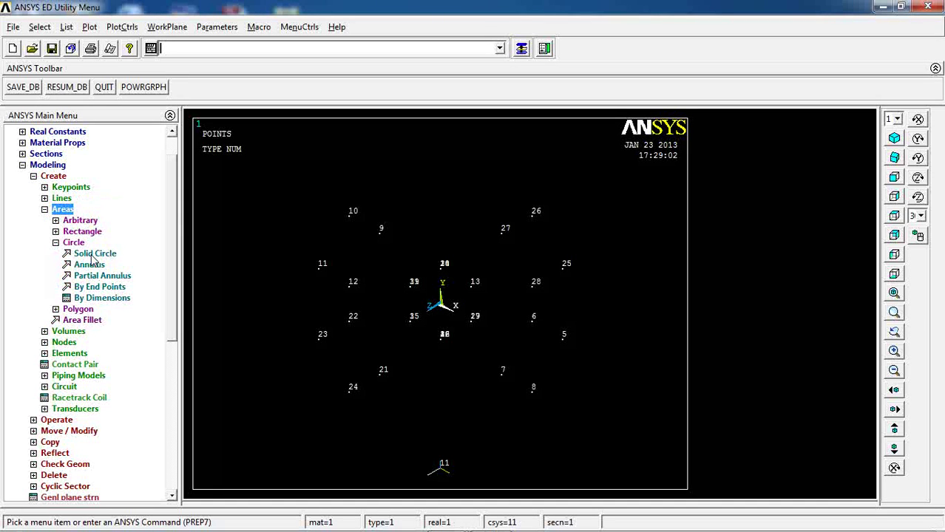
left_click(93, 298)
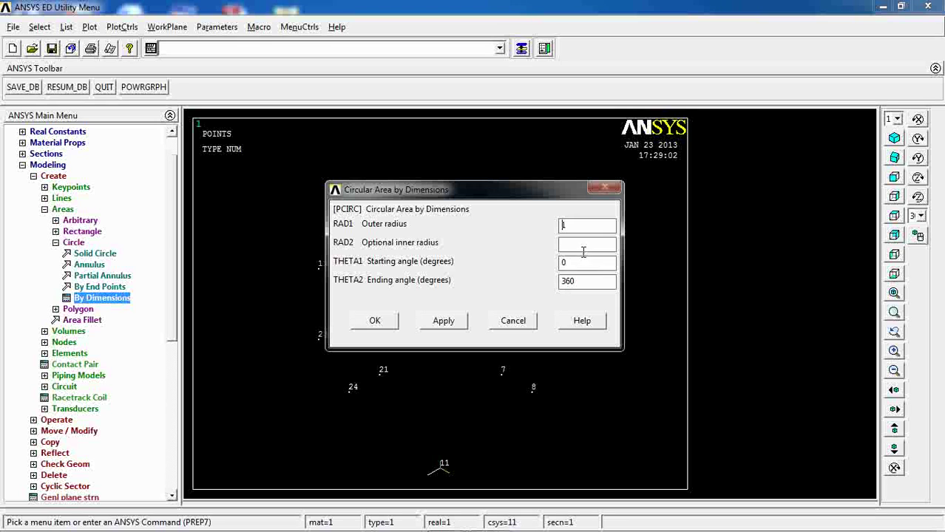
left_click(582, 229)
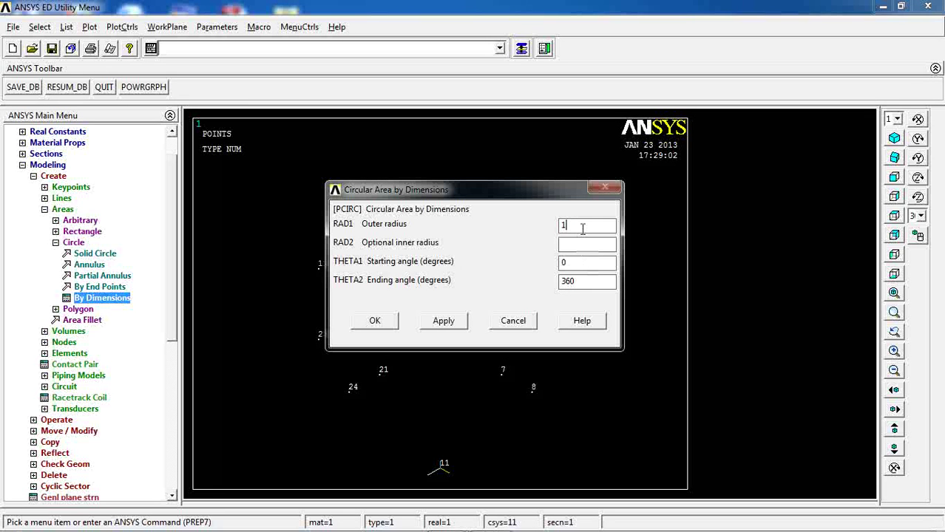
type("2")
left_click(380, 322)
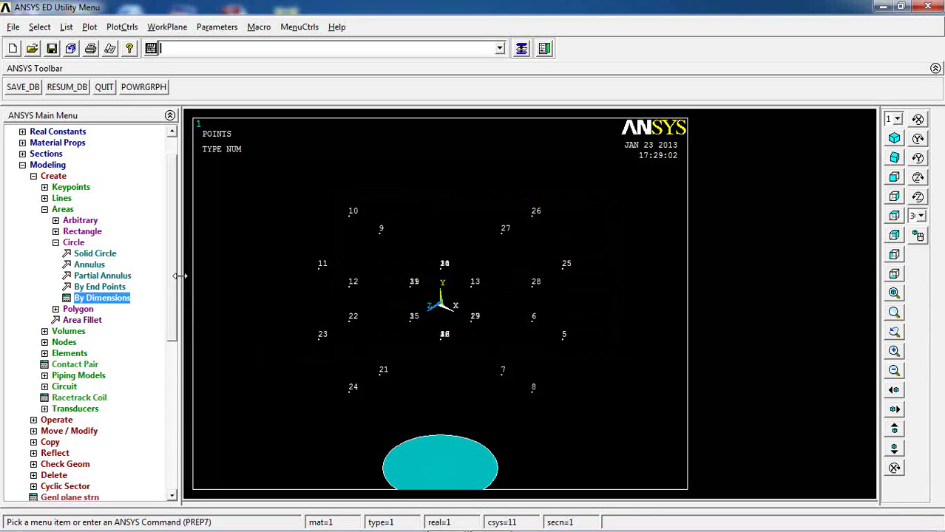
Extrude the circular area below the cylinder cross along its normal by a length of 9.
left_click(63, 209)
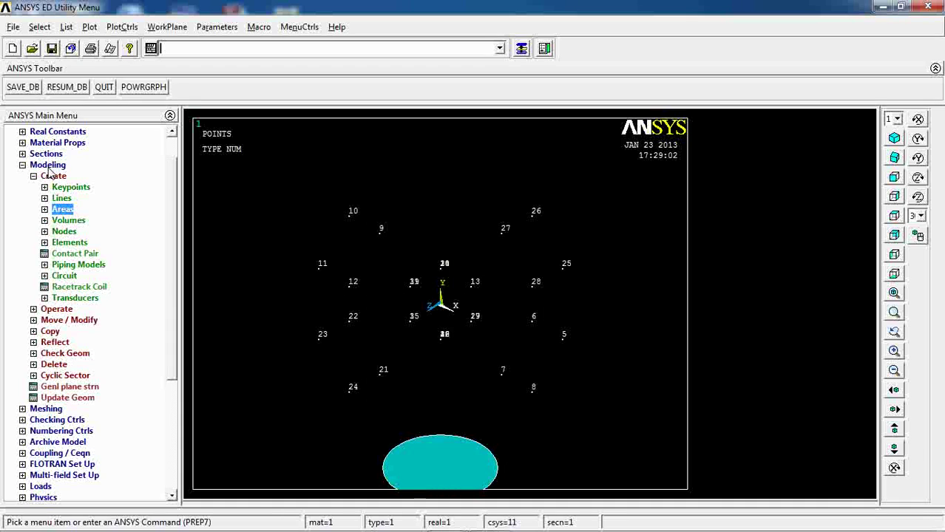
left_click(58, 309)
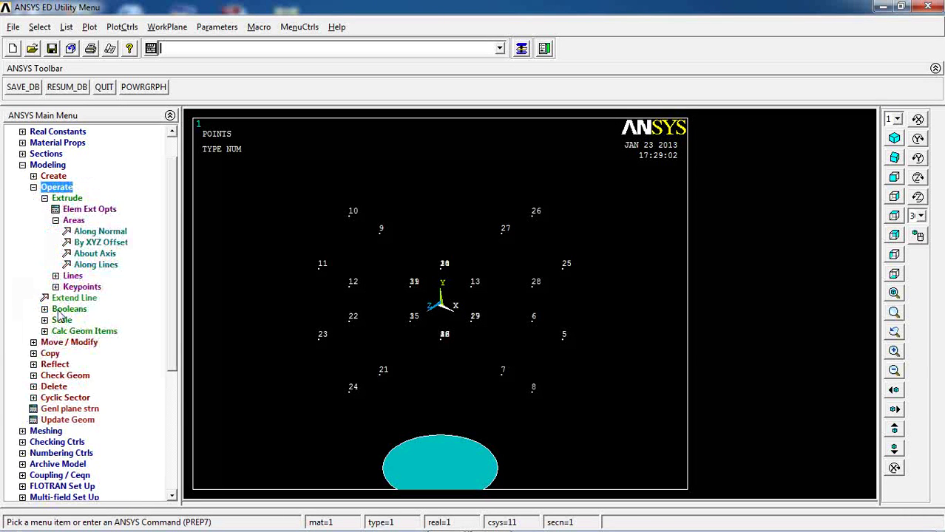
left_click(89, 233)
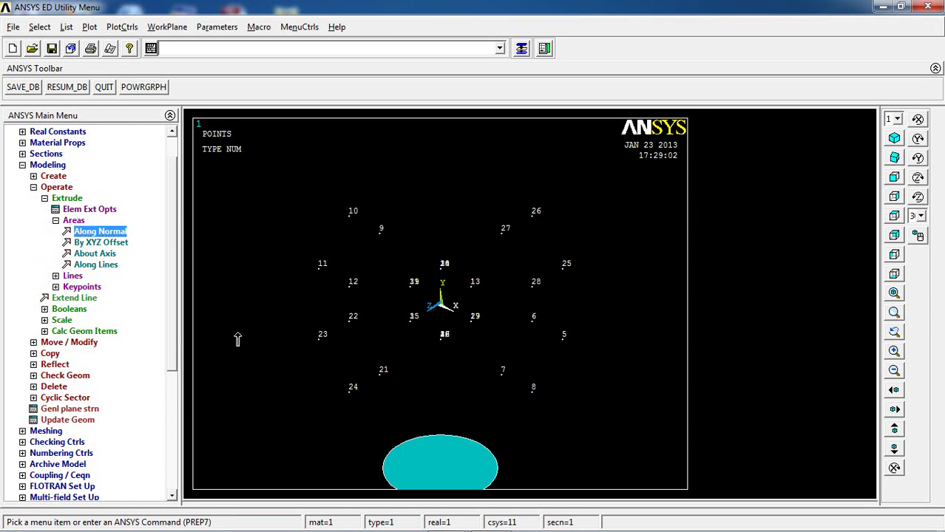
left_click(436, 464)
left_click(41, 484)
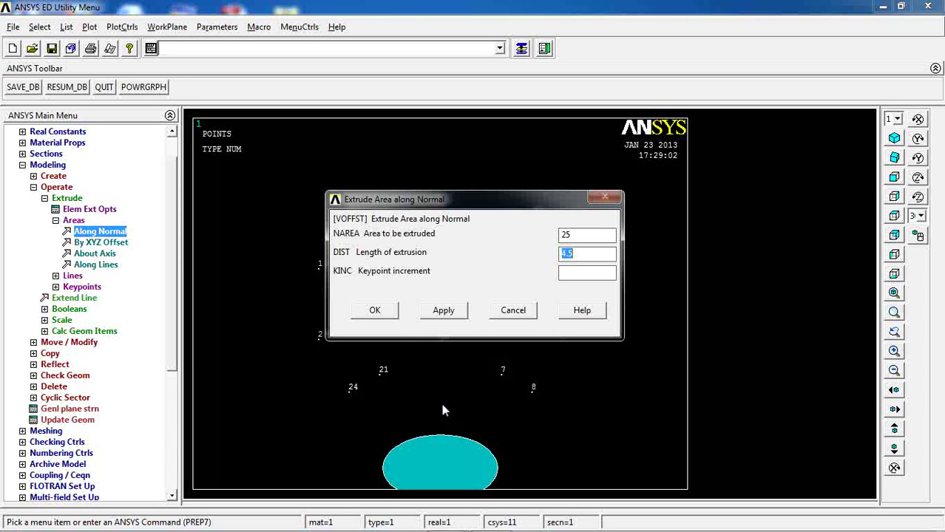
type("9")
left_click(374, 310)
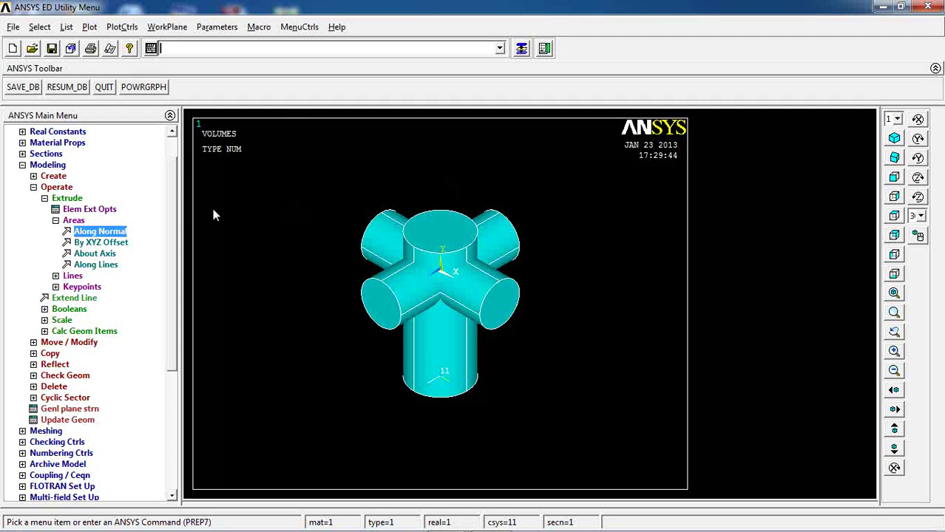
left_click(56, 220)
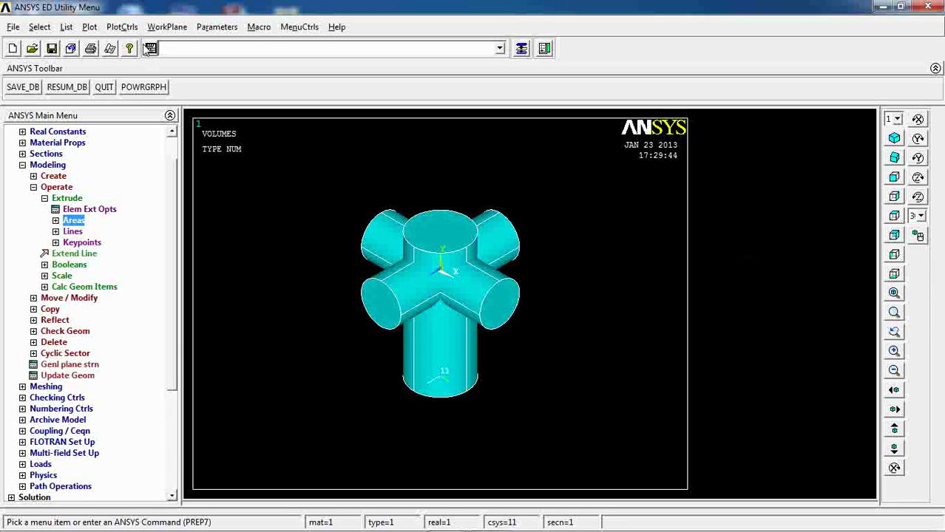
Make the global Cartesian coordinate system active and align the working plane with the active coordinate system.
left_click(155, 27)
mouse_move(183, 141)
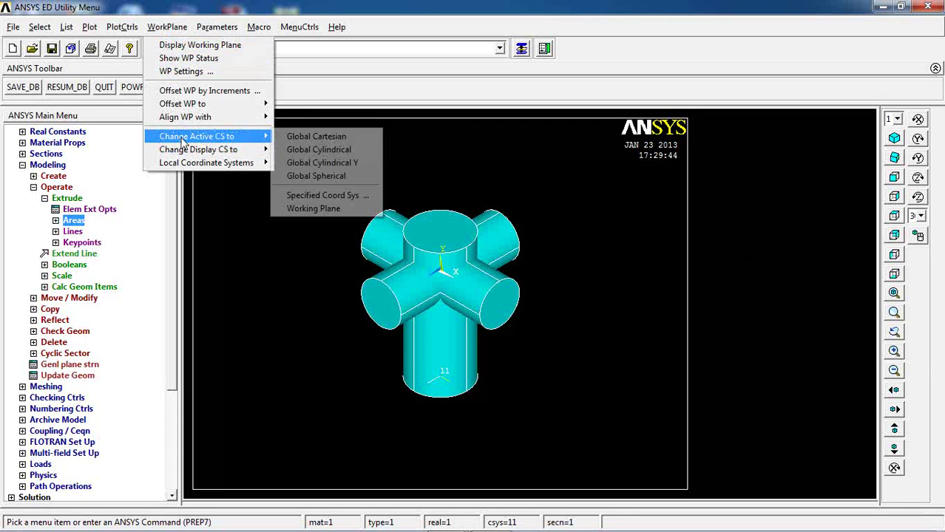
left_click(299, 138)
left_click(157, 28)
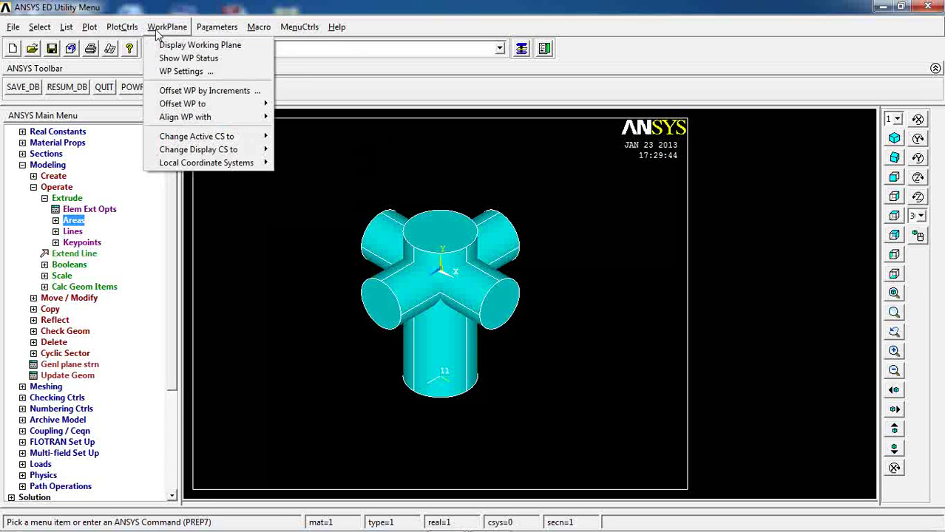
mouse_move(191, 120)
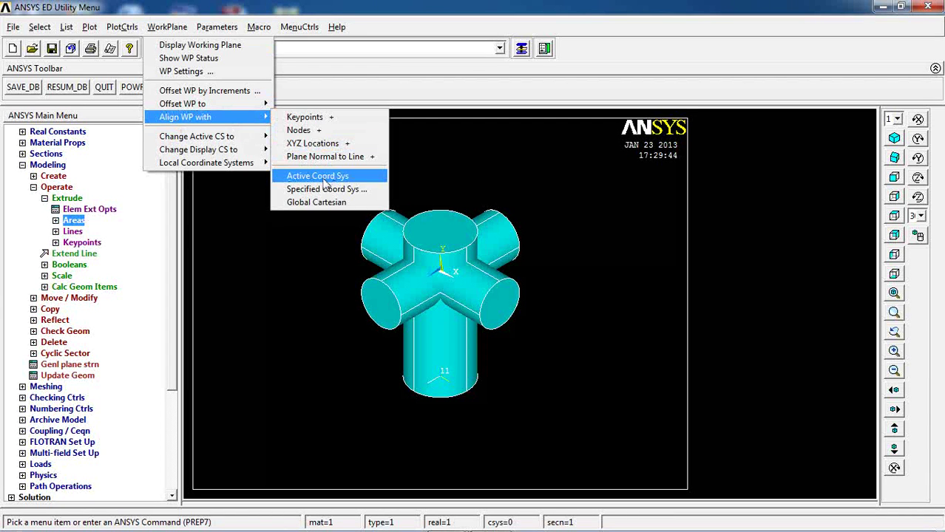
left_click(323, 178)
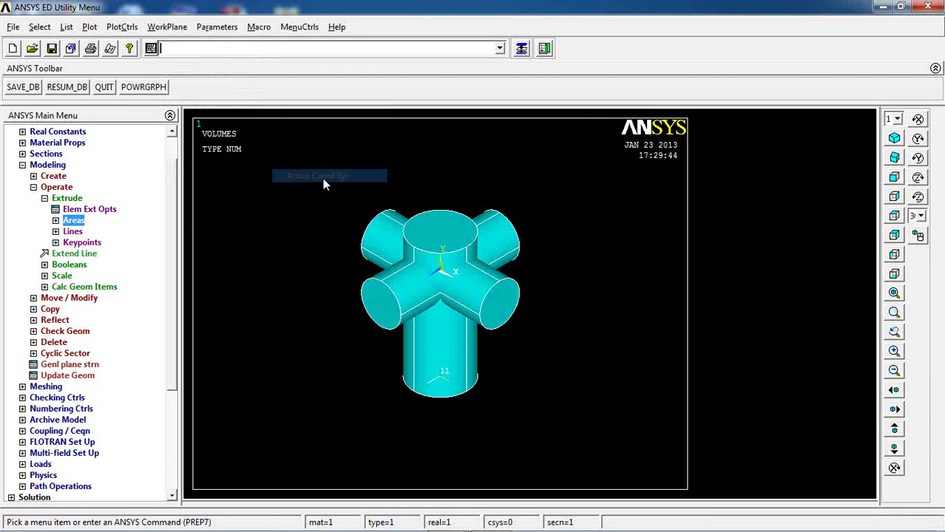
Create a solid circular area centred at working plane X 6, Y 0 with a radius of 2.5.
left_click(895, 179)
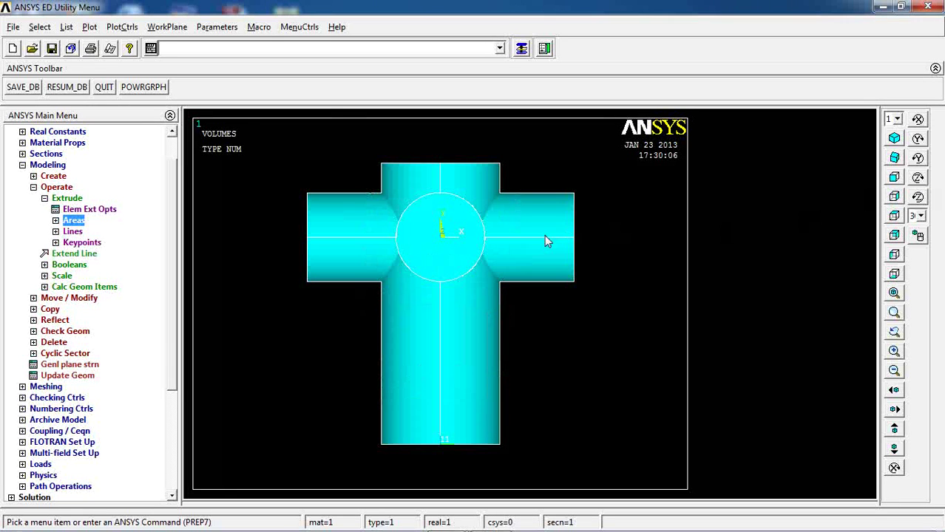
left_click(67, 198)
left_click(53, 176)
left_click(62, 209)
left_click(82, 242)
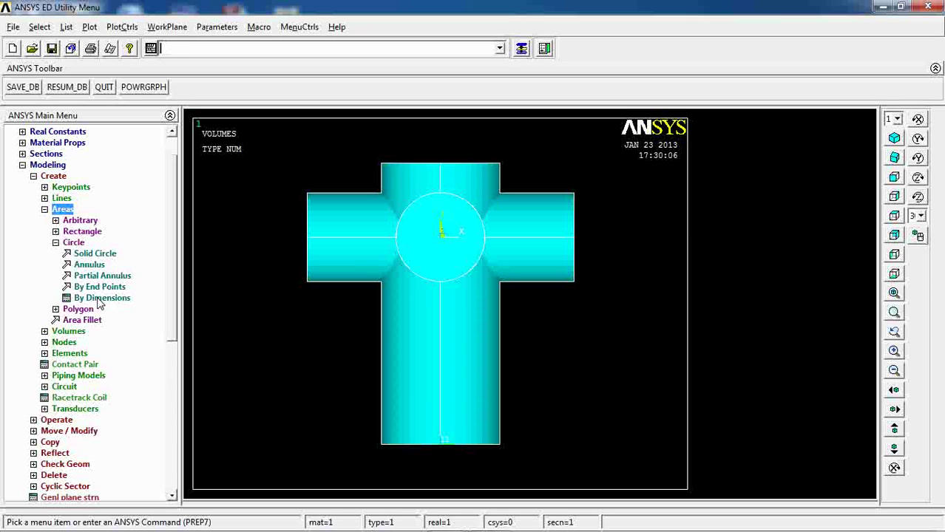
left_click(95, 255)
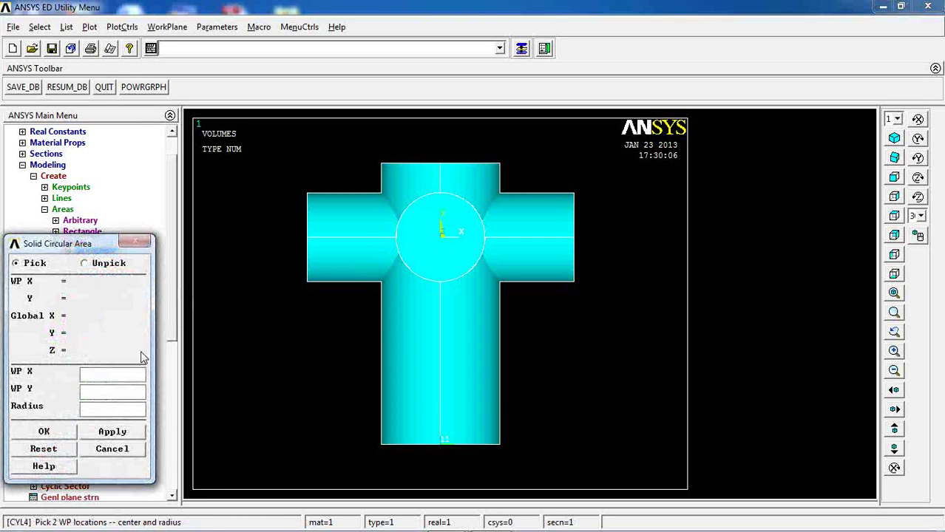
left_click(95, 387)
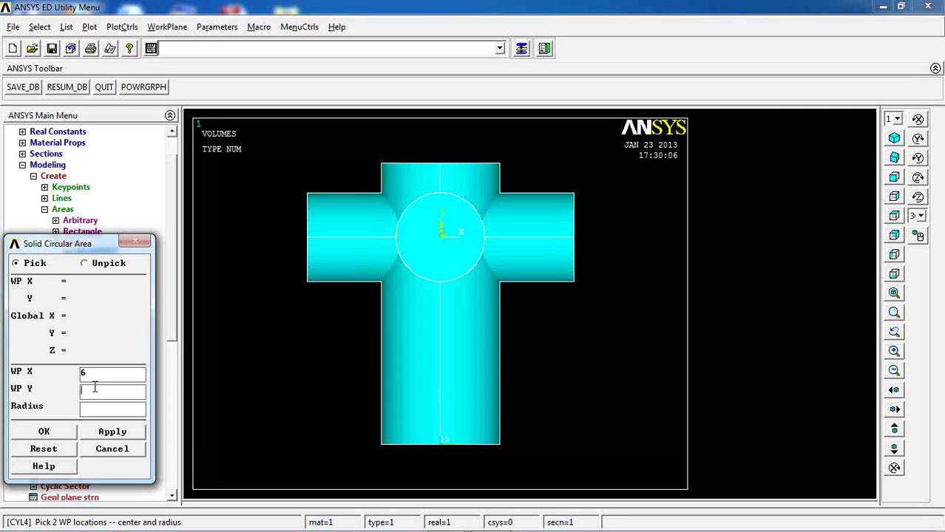
type("0")
left_click(106, 408)
type("2.5")
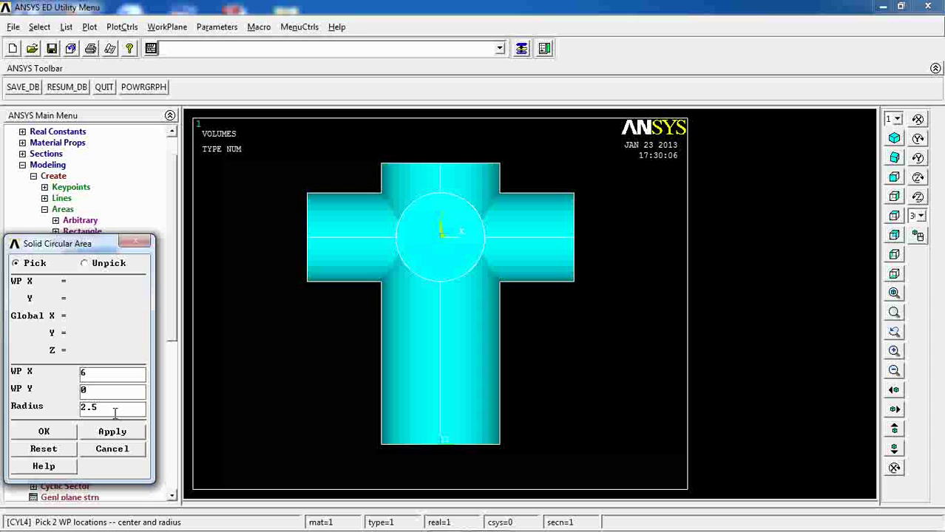
left_click(35, 433)
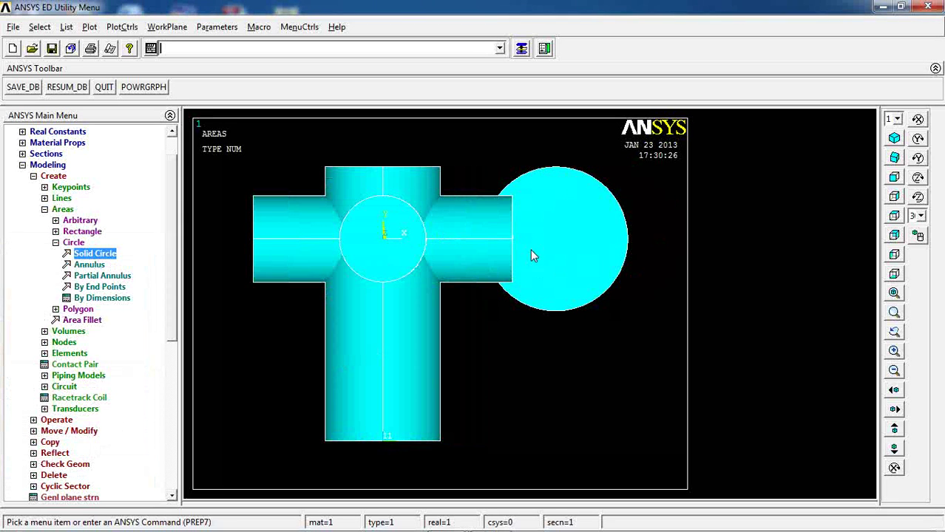
Create a keypoint at 0, -10, 0 in the active coordinate system, leaving its number blank.
left_click(894, 140)
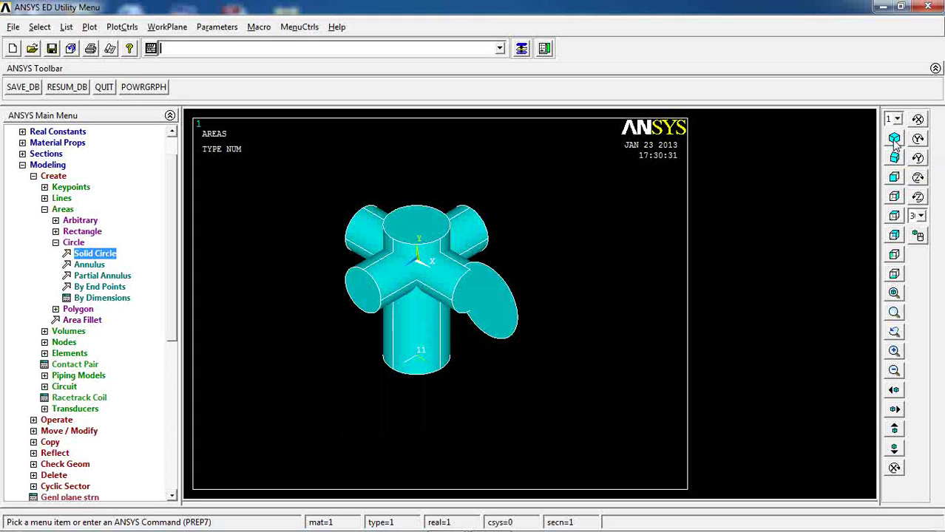
left_click(71, 188)
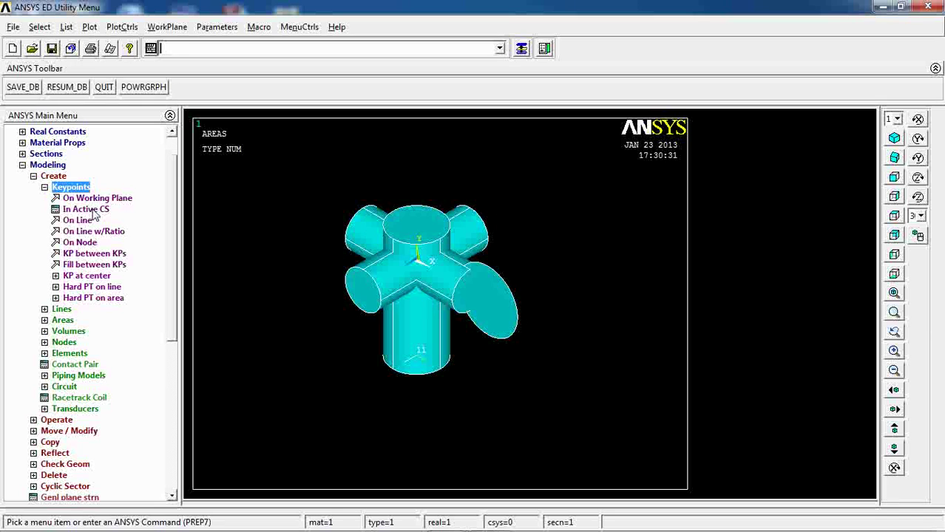
left_click(81, 210)
left_click(538, 265)
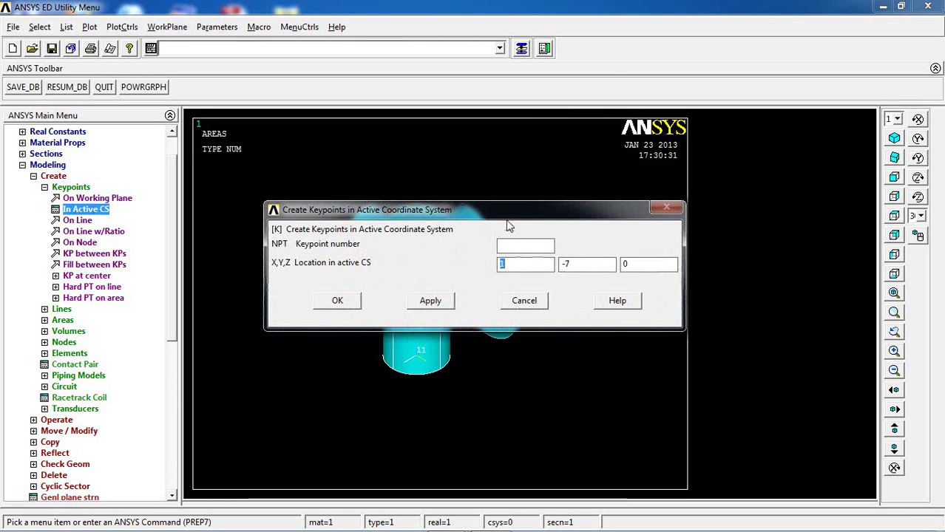
left_click_drag(505, 215, 381, 78)
type("0")
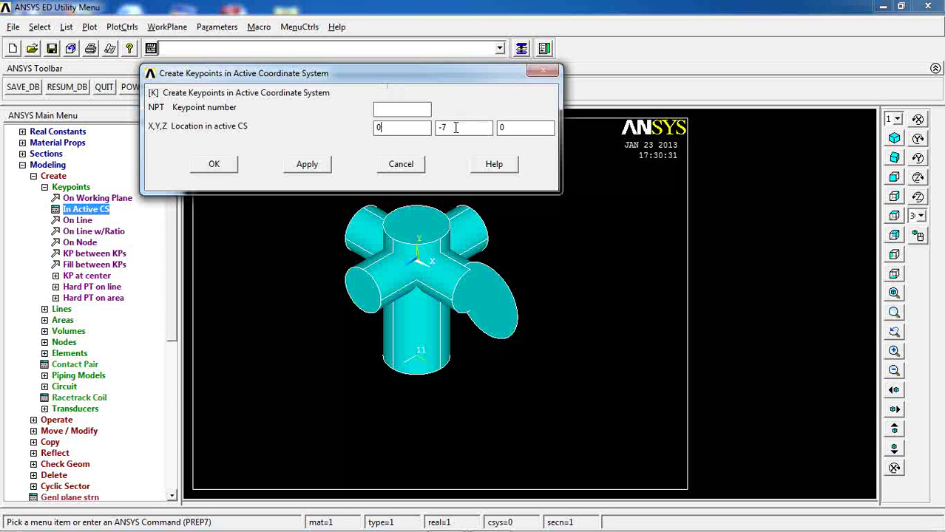
type("-10")
left_click(314, 167)
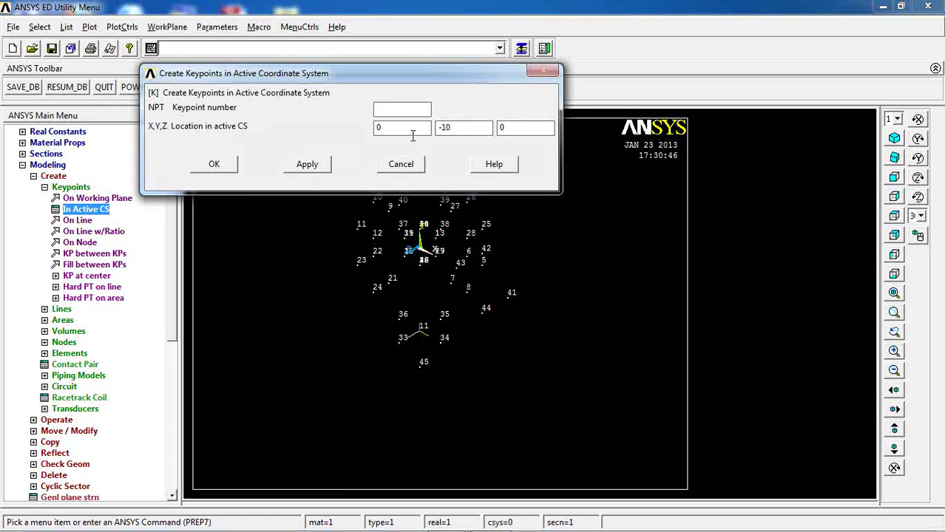
Create another keypoint at 0, 12, 0 in the active coordinate system and finish keypoint creation.
left_click_drag(417, 82, 281, 70)
left_click_drag(309, 117, 298, 124)
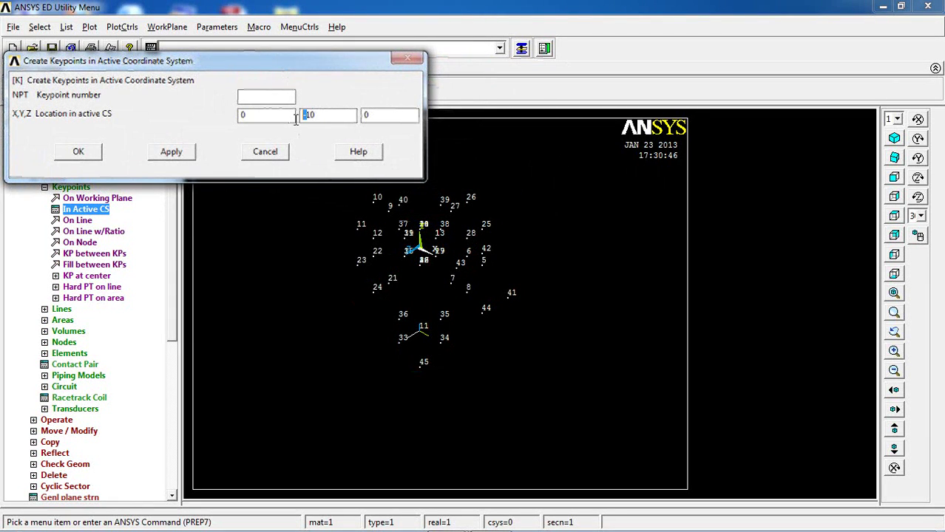
key("BackSpace")
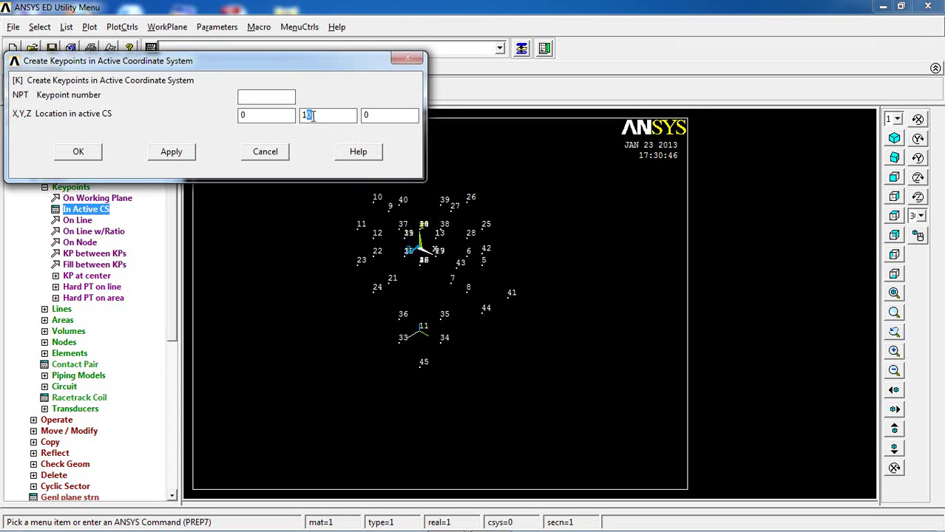
left_click(174, 152)
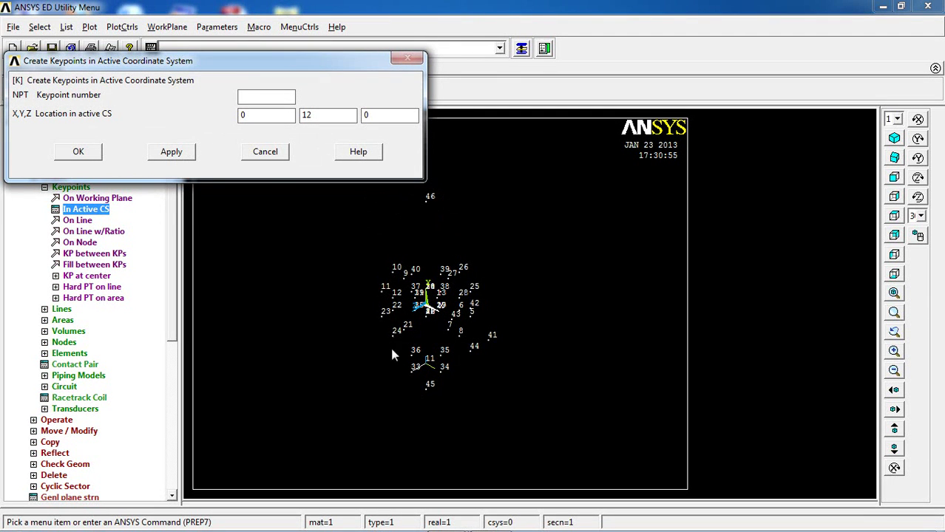
left_click(265, 151)
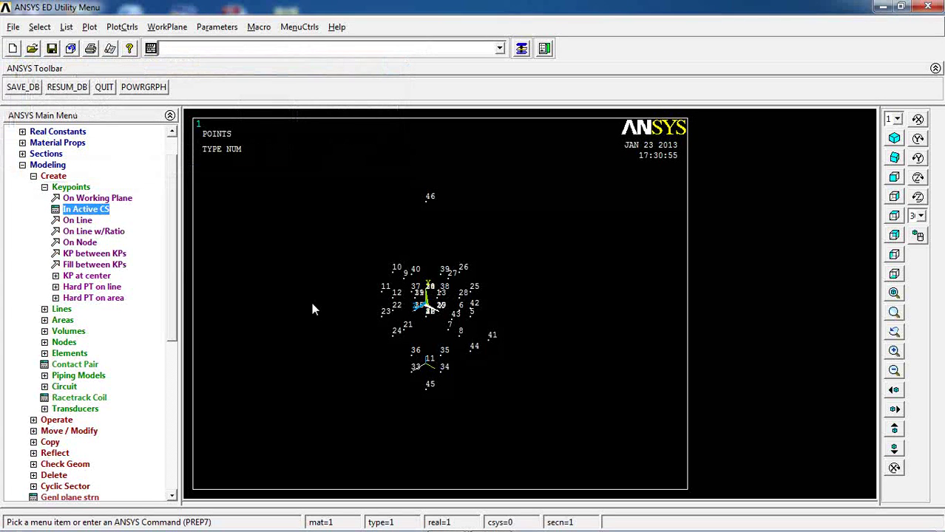
Sweep the offset circular area 360 degrees about the axis from keypoint 45 to keypoint 46, leaving the number of volume segments blank.
left_click(71, 188)
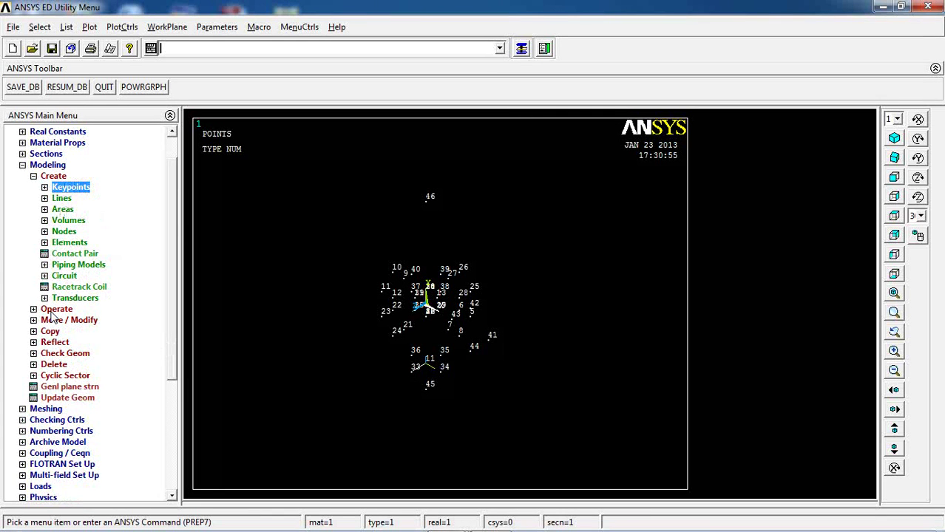
left_click(55, 310)
left_click(68, 200)
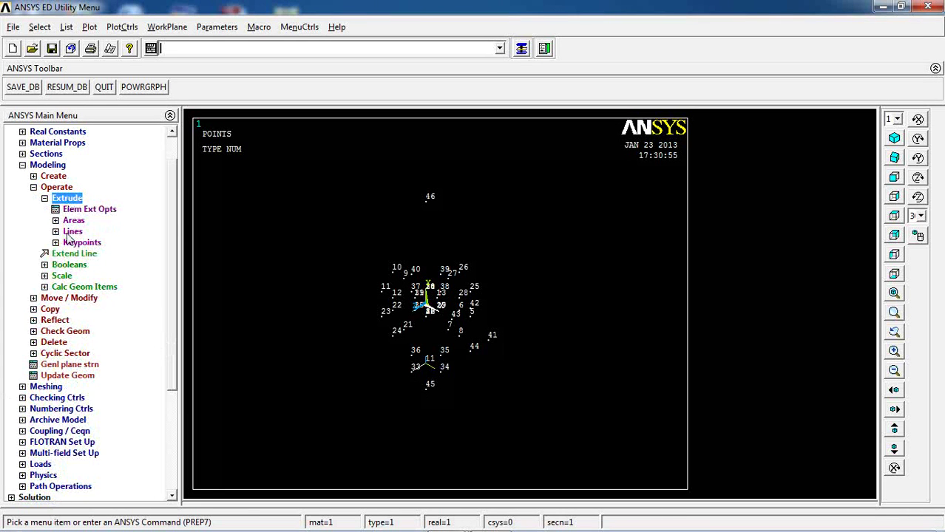
left_click(73, 220)
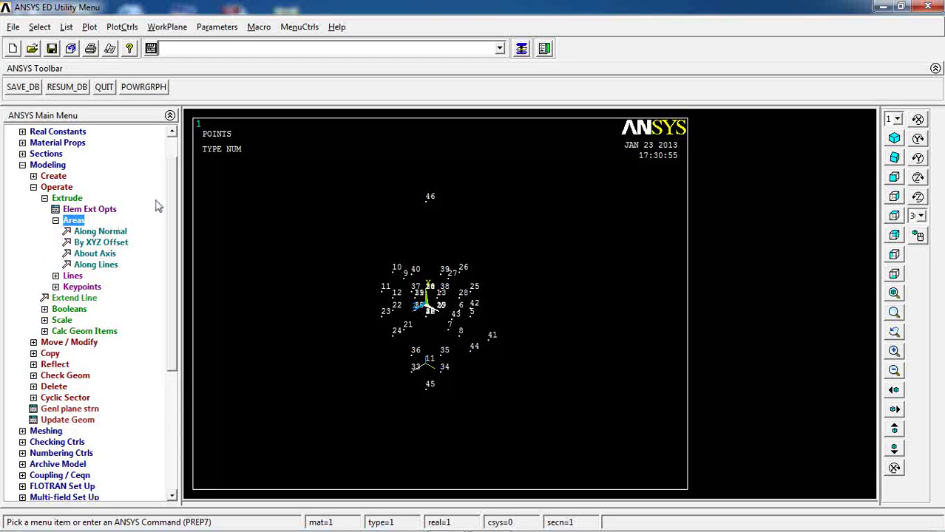
left_click(91, 253)
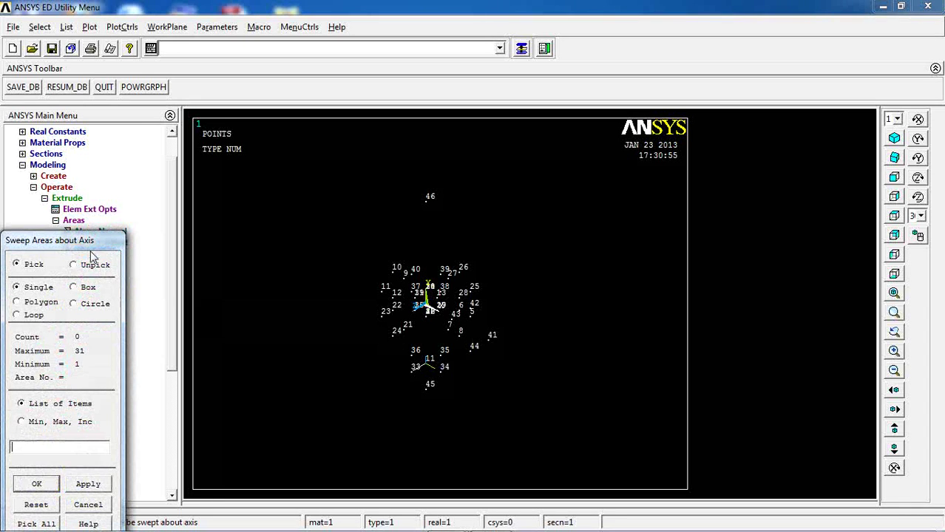
left_click(479, 346)
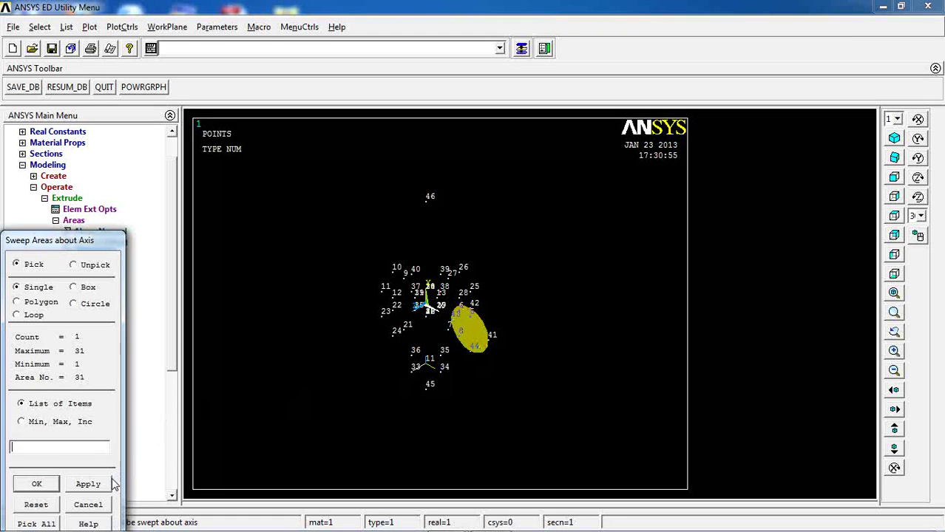
left_click(37, 484)
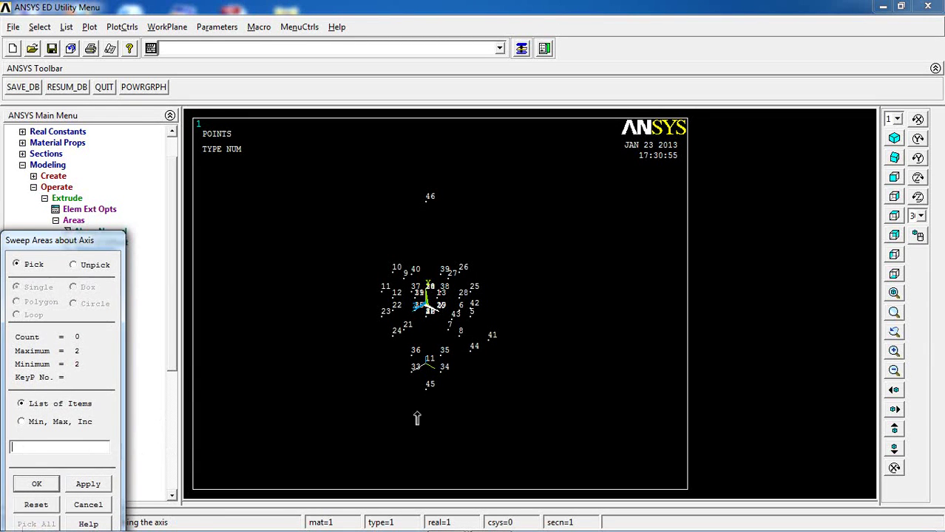
left_click(425, 387)
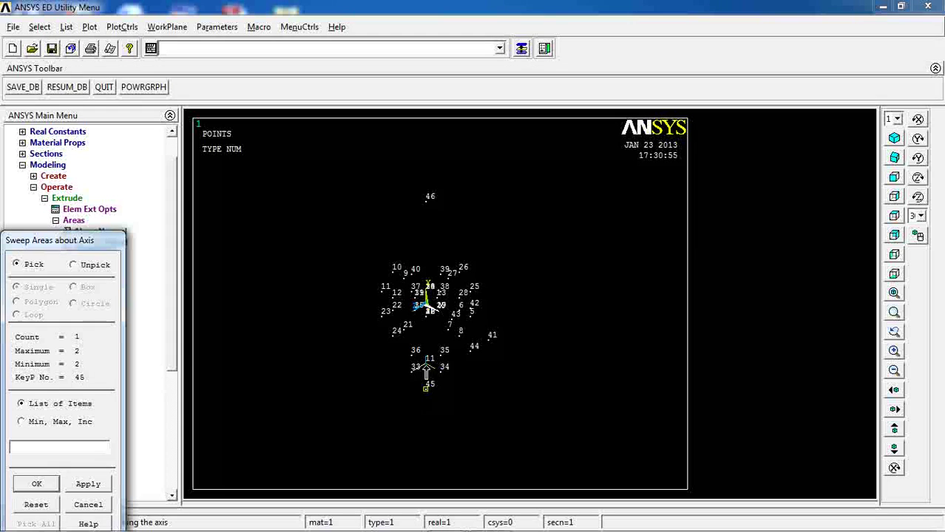
left_click(427, 202)
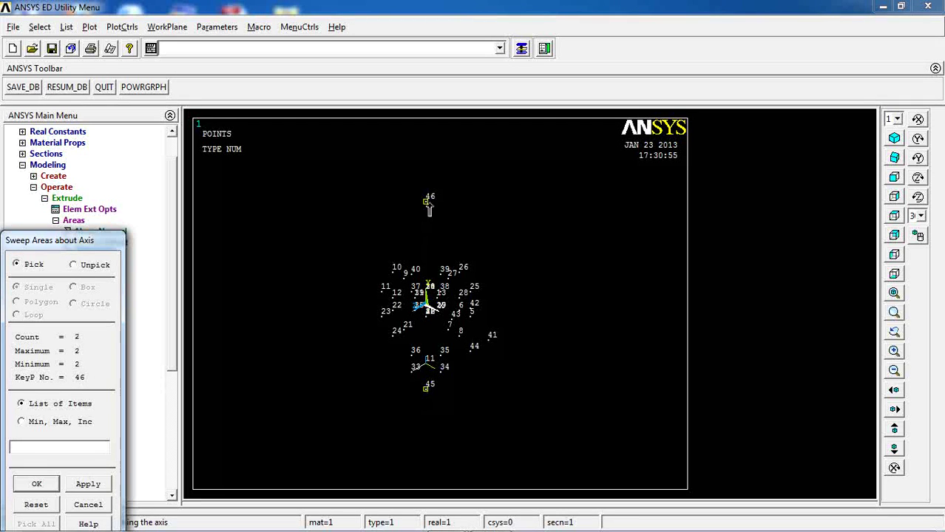
left_click(34, 485)
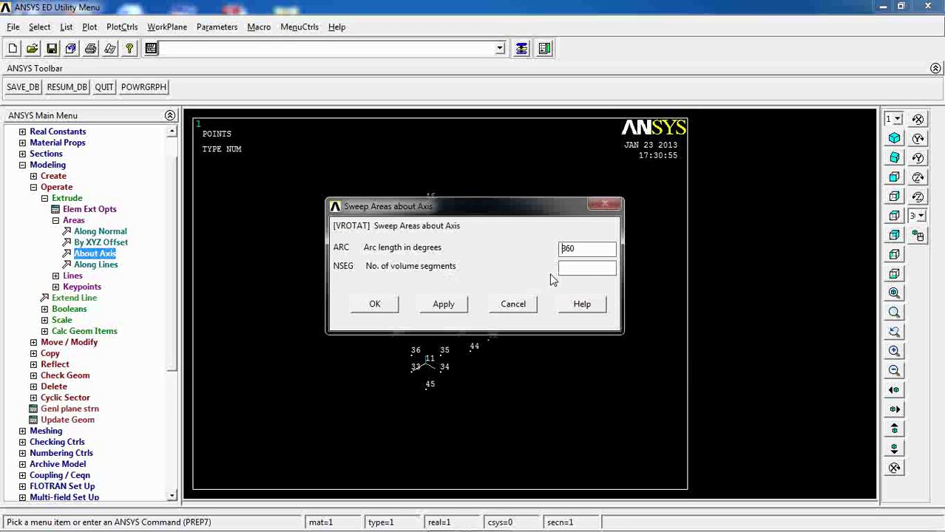
left_click(579, 268)
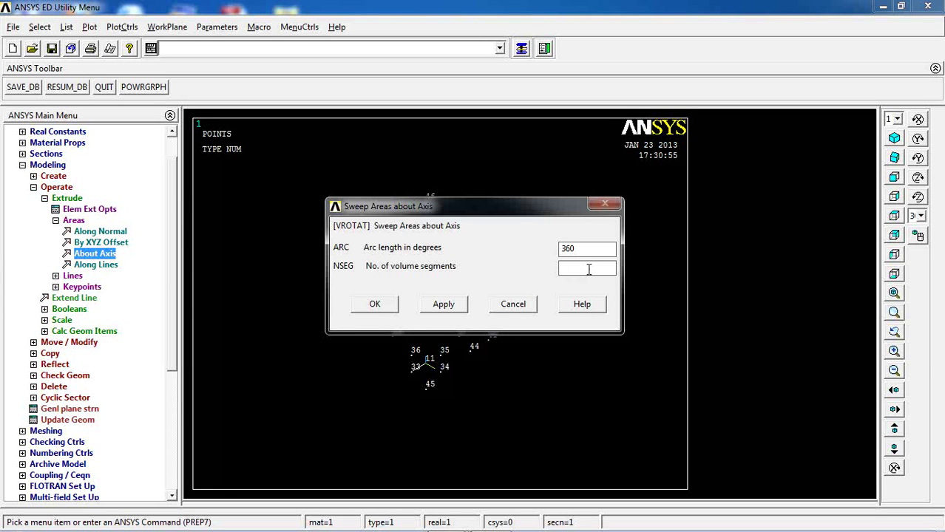
left_click(379, 304)
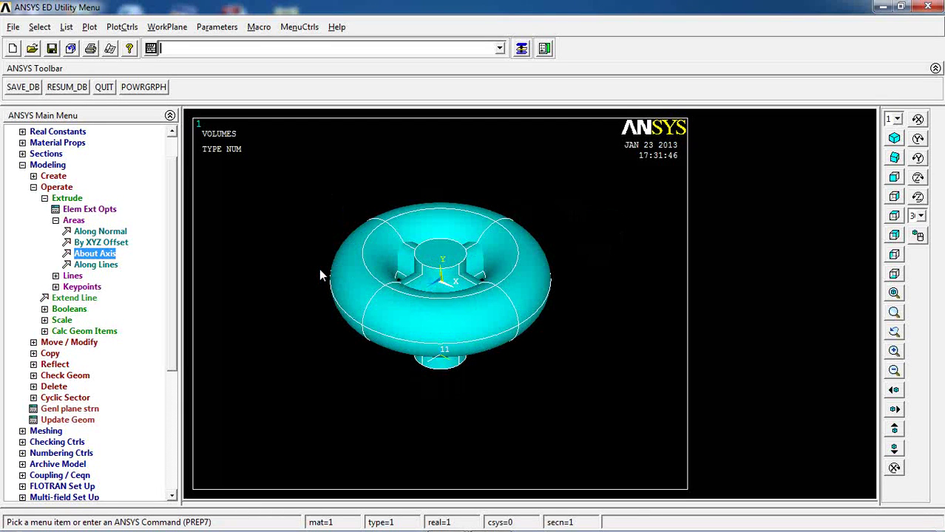
Create a keypoint at 0, 9.5, 0 in the active coordinate system, leaving its number blank.
left_click(893, 179)
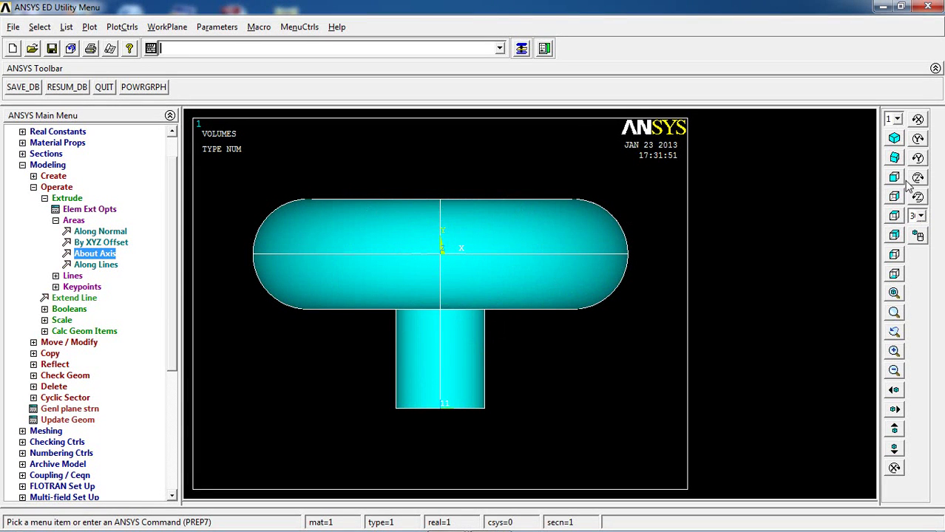
left_click(894, 138)
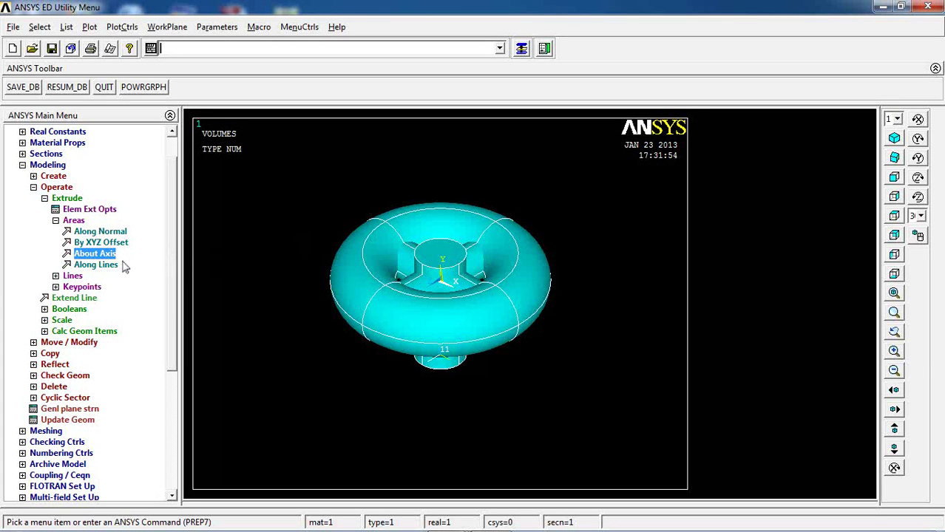
left_click(53, 178)
left_click(65, 187)
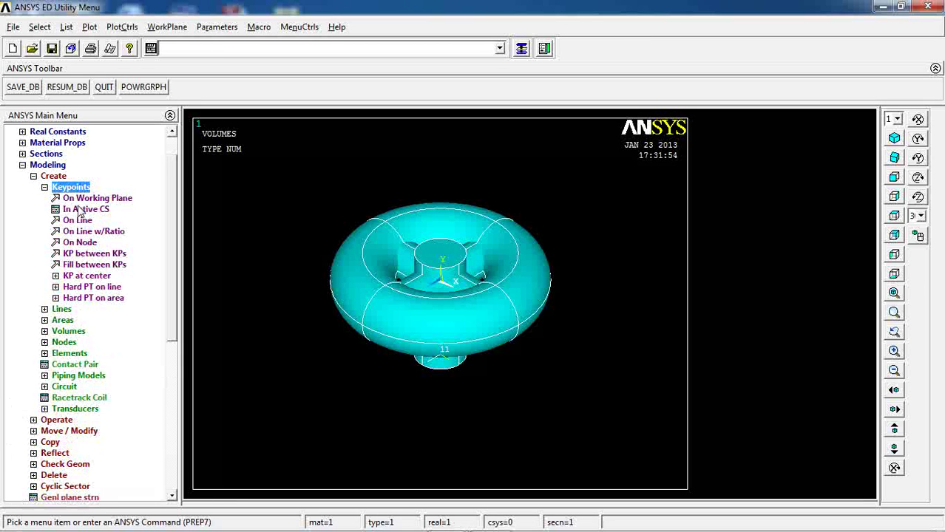
left_click(83, 209)
left_click_drag(577, 216, 439, 66)
double_click(431, 114)
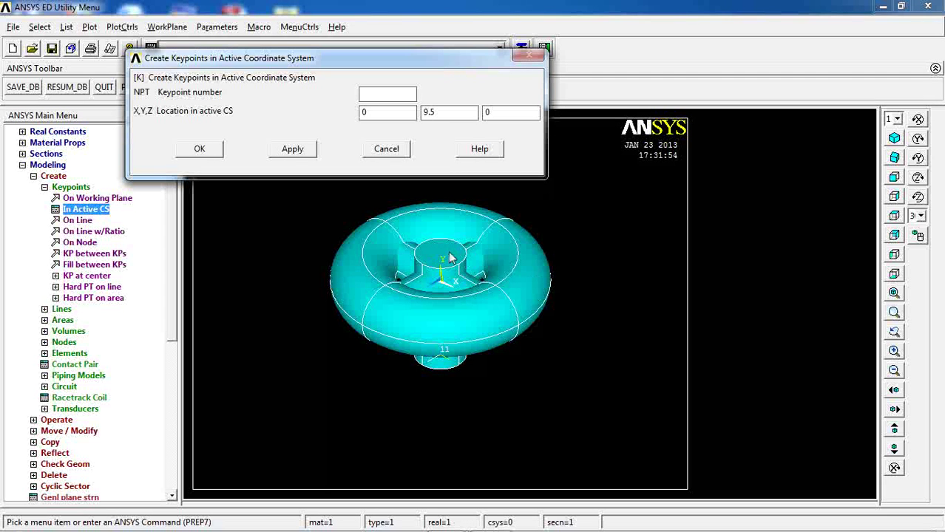
left_click(293, 149)
Create keypoints at 0, 15, 0 and 6, 15, 0 in the active coordinate system, leaving their numbers blank.
left_click_drag(370, 53, 317, 49)
double_click(396, 109)
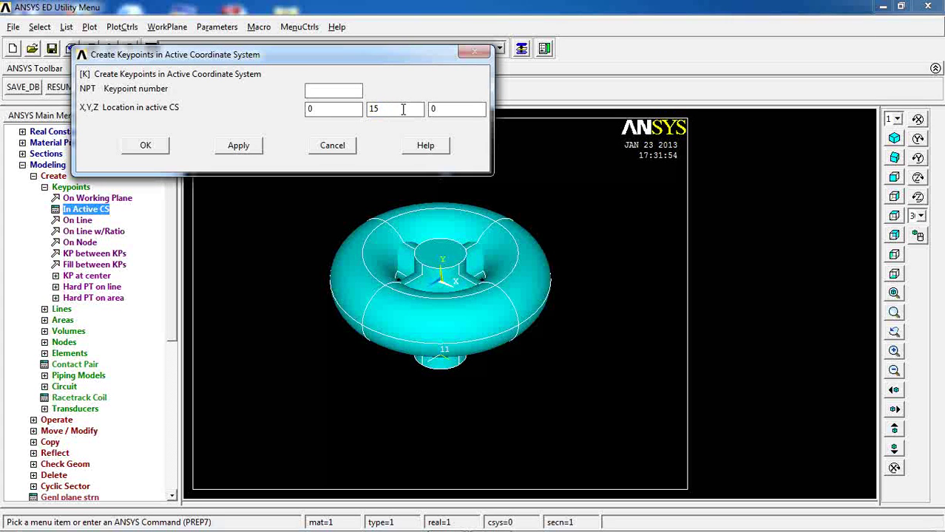
left_click(239, 146)
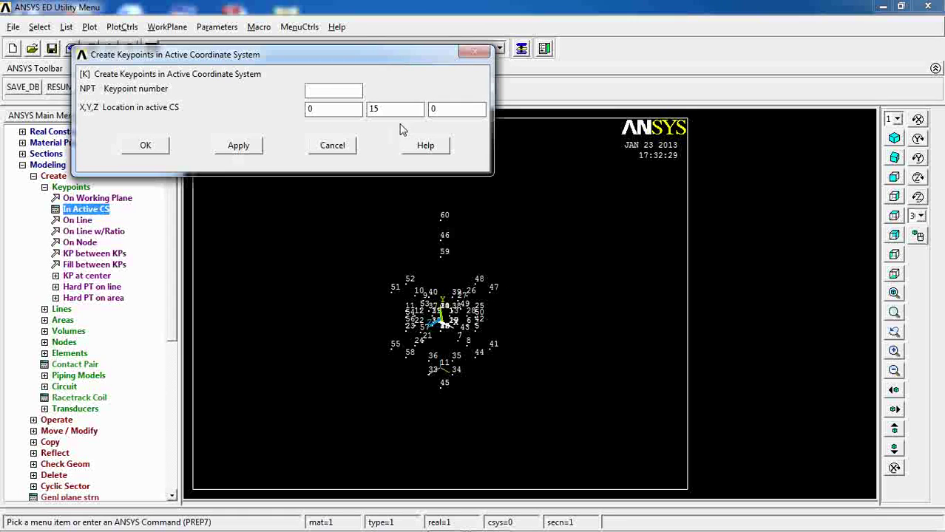
left_click(333, 108)
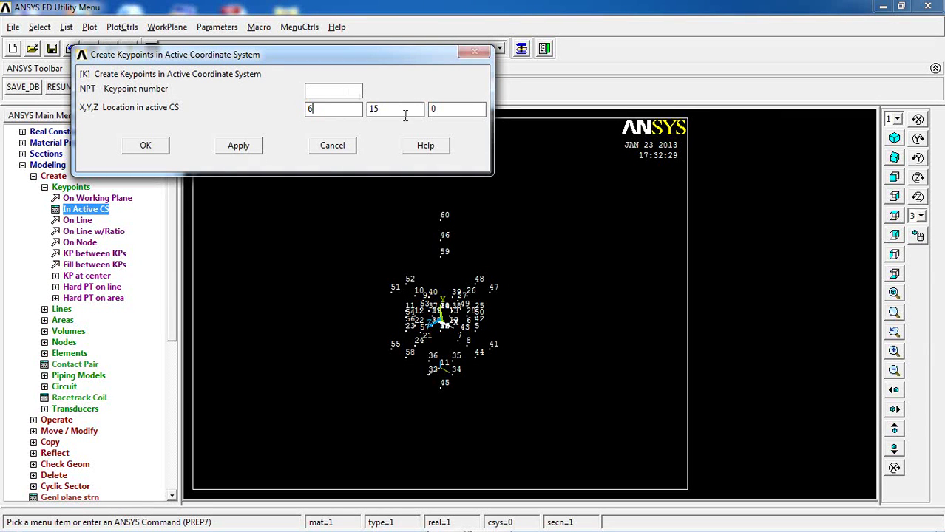
left_click(379, 109)
type("15")
left_click(238, 145)
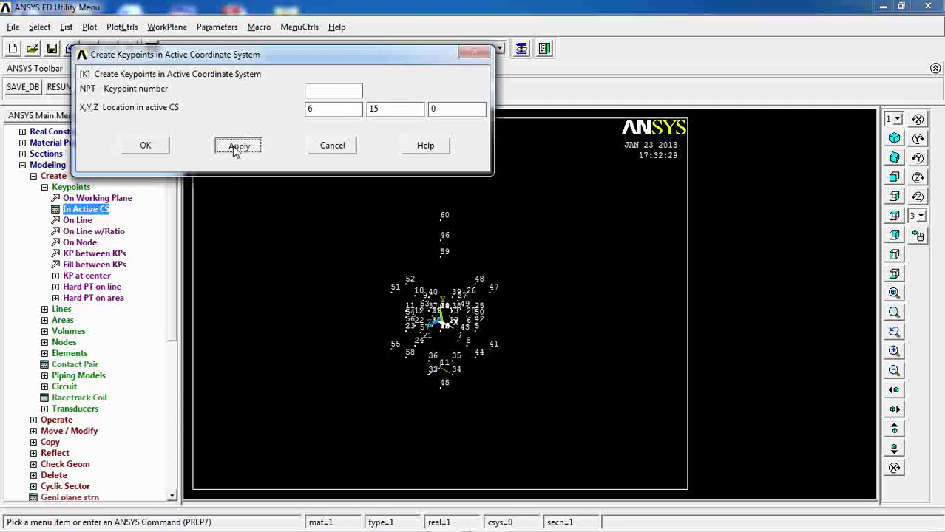
Create keypoints at 6, 21, 0 and 16, 21, 0 in the active coordinate system and finish keypoint creation.
double_click(331, 114)
double_click(387, 109)
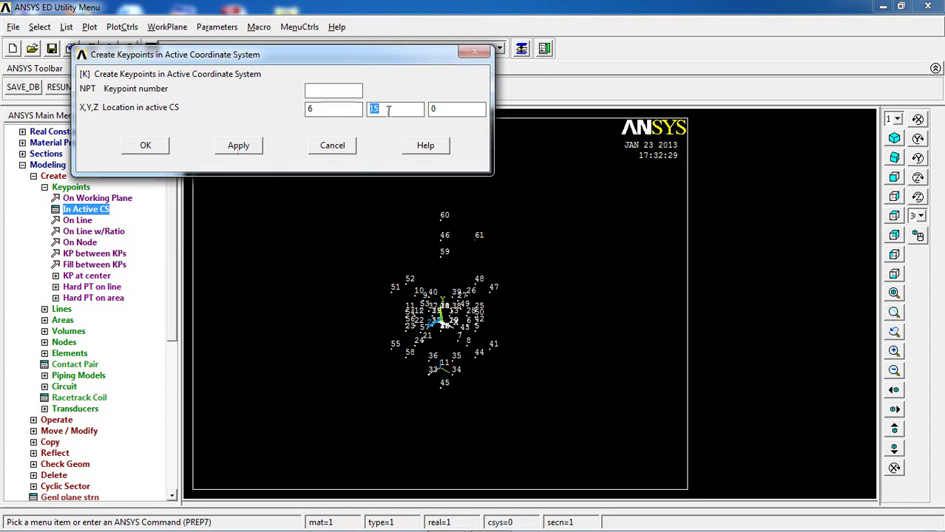
type("21")
left_click(236, 146)
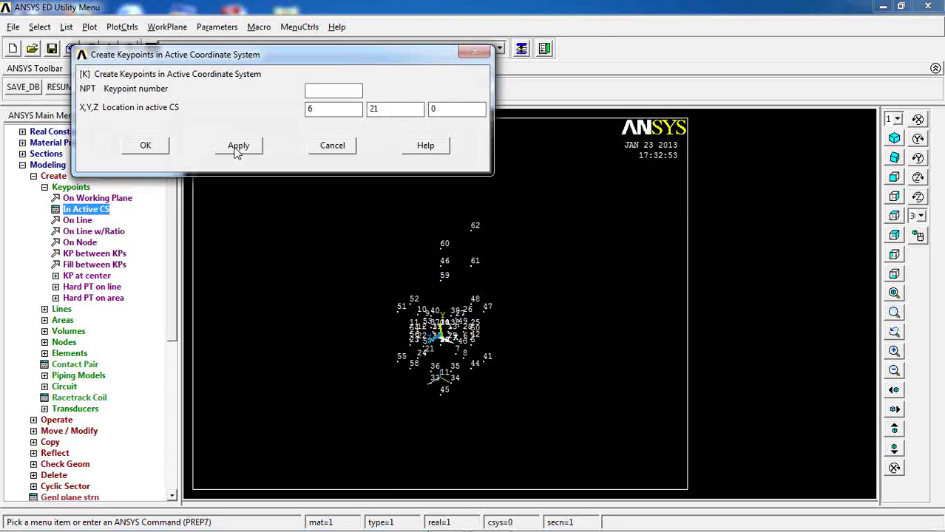
left_click(354, 112)
type("16")
left_click(135, 146)
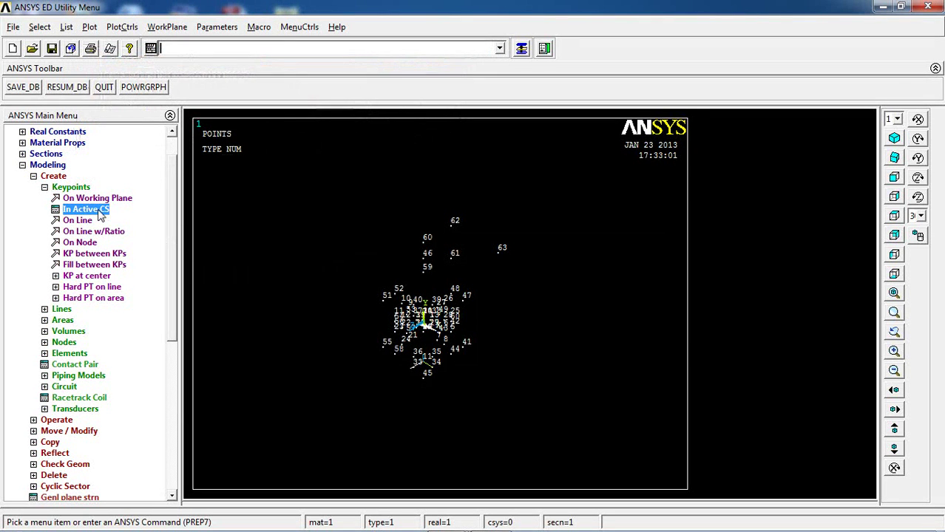
Create straight lines from keypoint 59 to keypoint 60 and from keypoint 62 to keypoint 63.
left_click(73, 188)
left_click(62, 198)
left_click(73, 210)
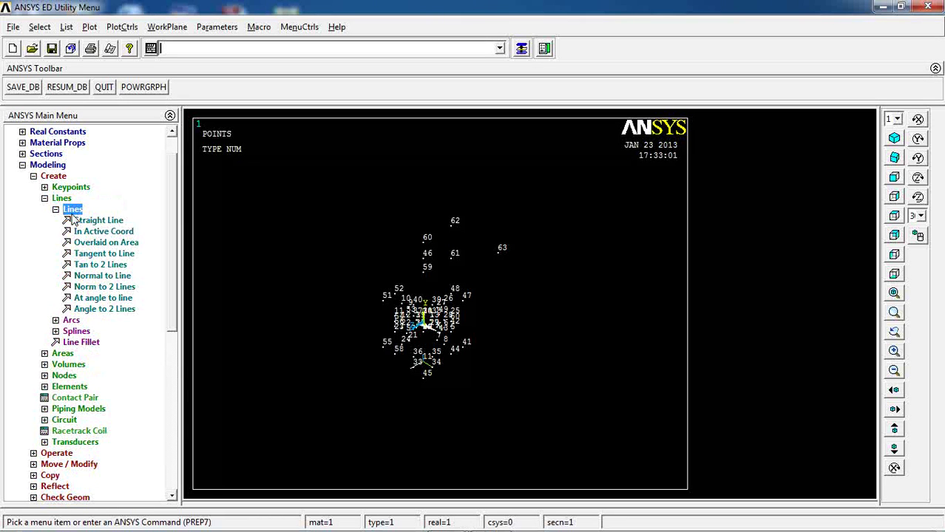
left_click(91, 220)
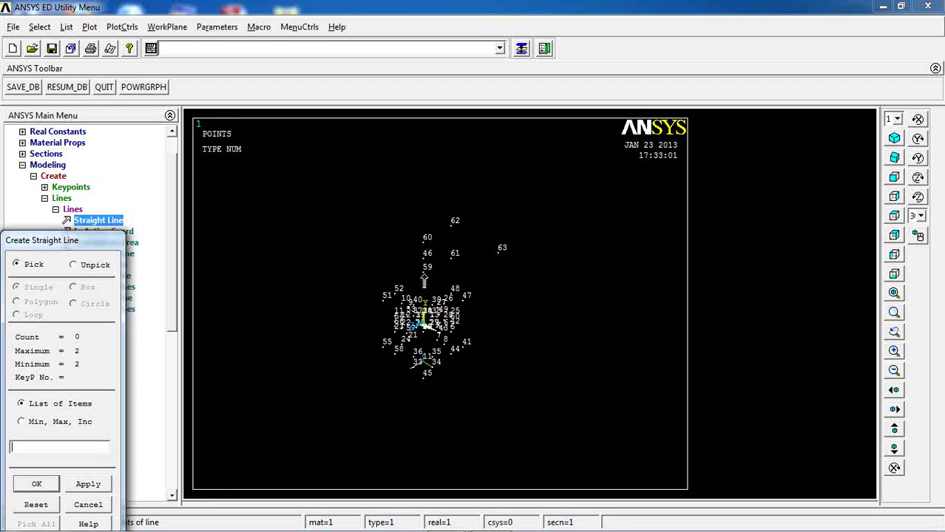
left_click(423, 271)
left_click(423, 242)
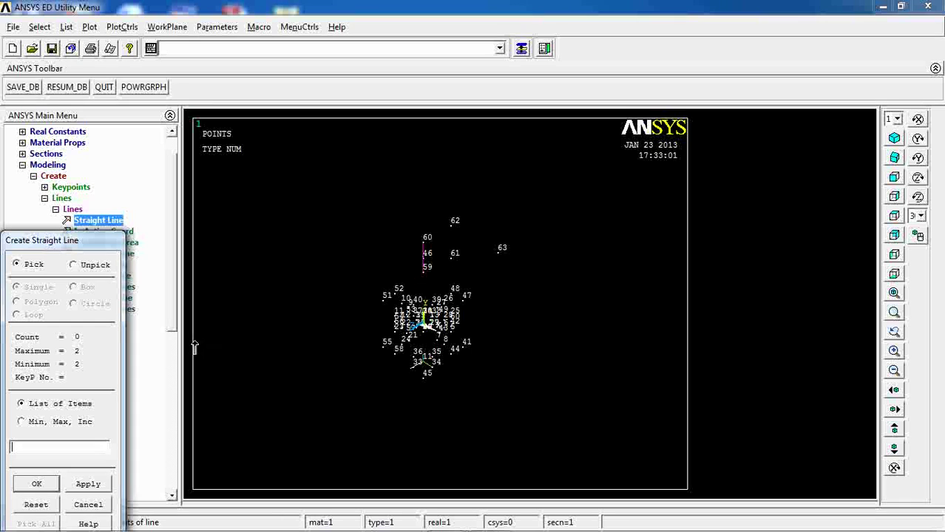
left_click(451, 226)
left_click(495, 253)
left_click(37, 484)
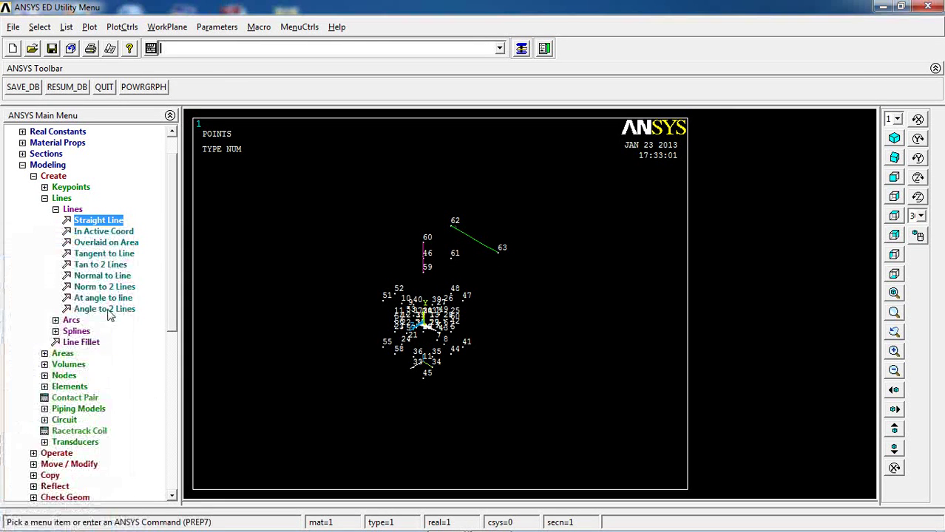
Create an arc by end keypoints and radius from keypoint 60 to keypoint 62, with keypoint 61 on the centre-of-curvature side.
left_click(74, 211)
left_click(75, 212)
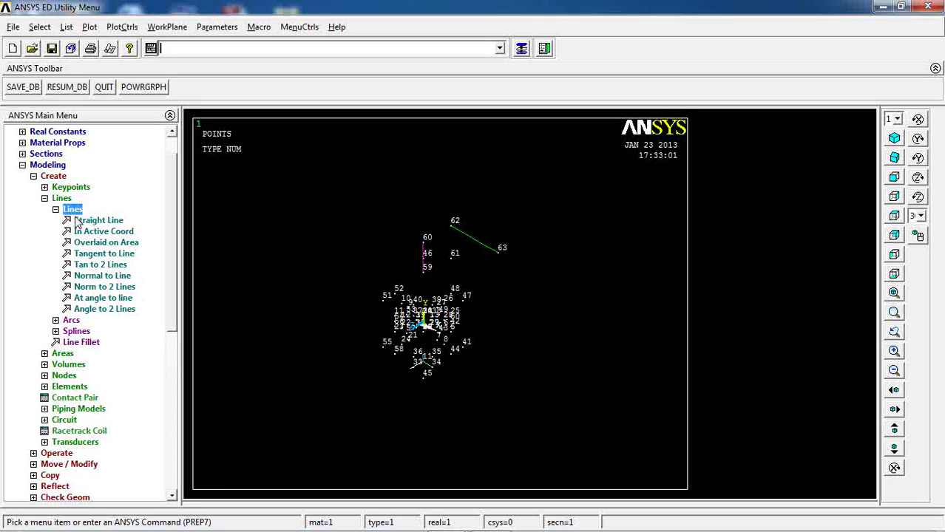
left_click(73, 211)
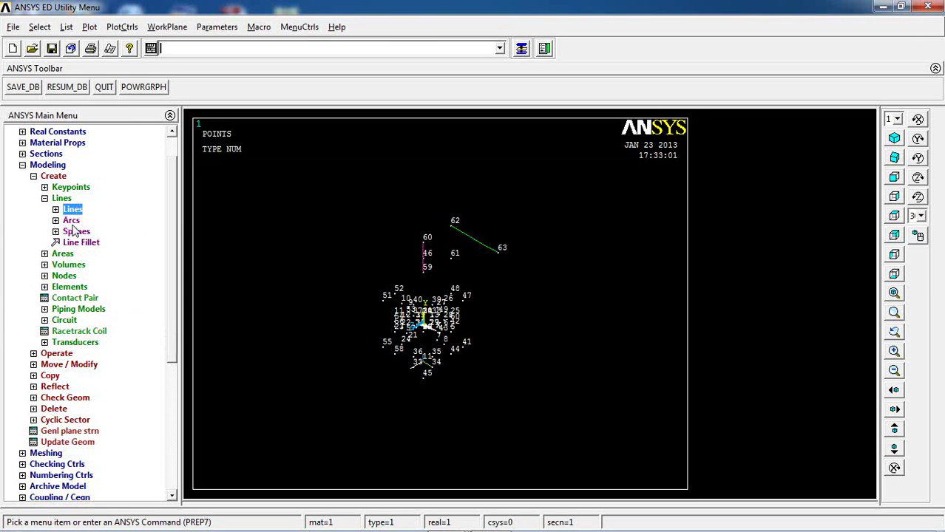
left_click(71, 221)
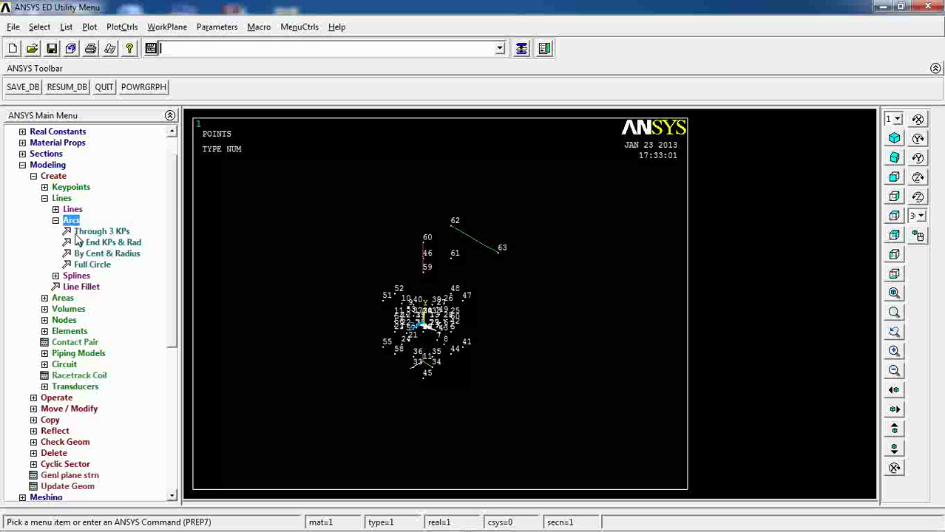
left_click(111, 243)
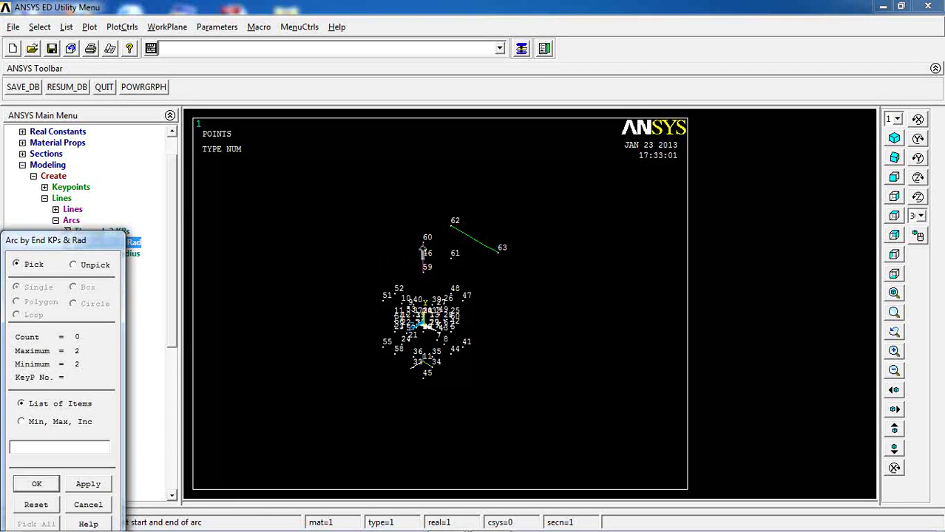
left_click(454, 226)
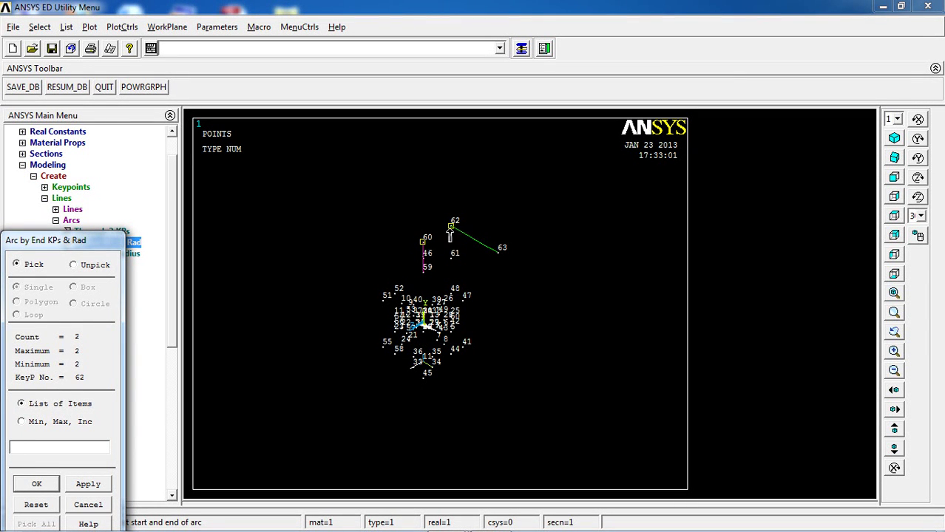
left_click(37, 485)
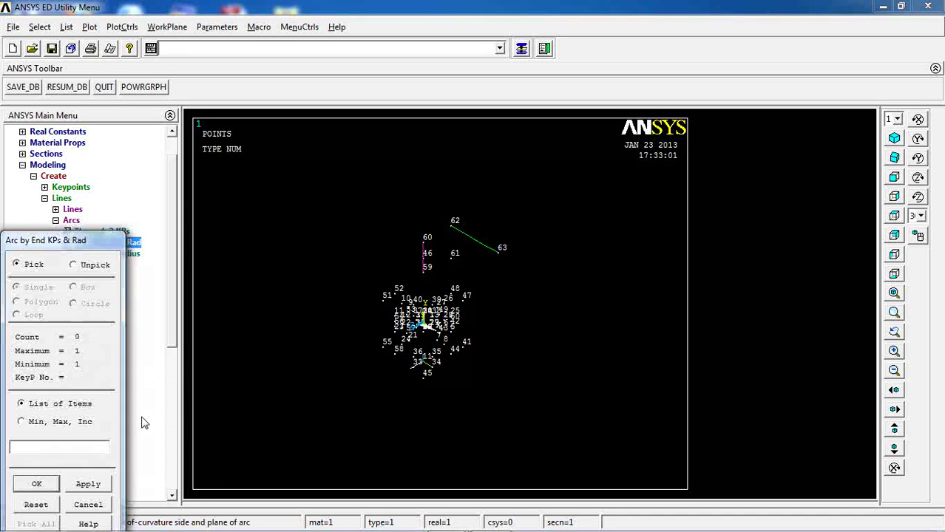
left_click(451, 261)
left_click(37, 484)
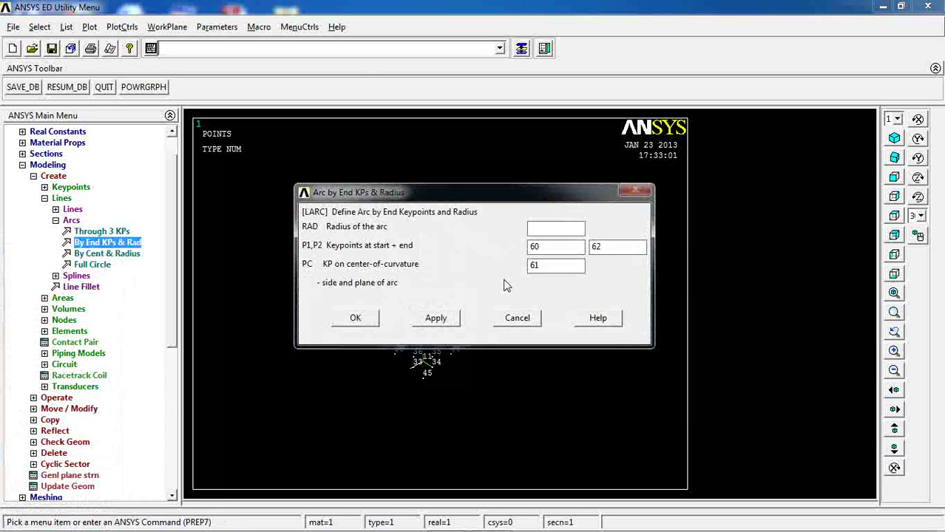
left_click(356, 319)
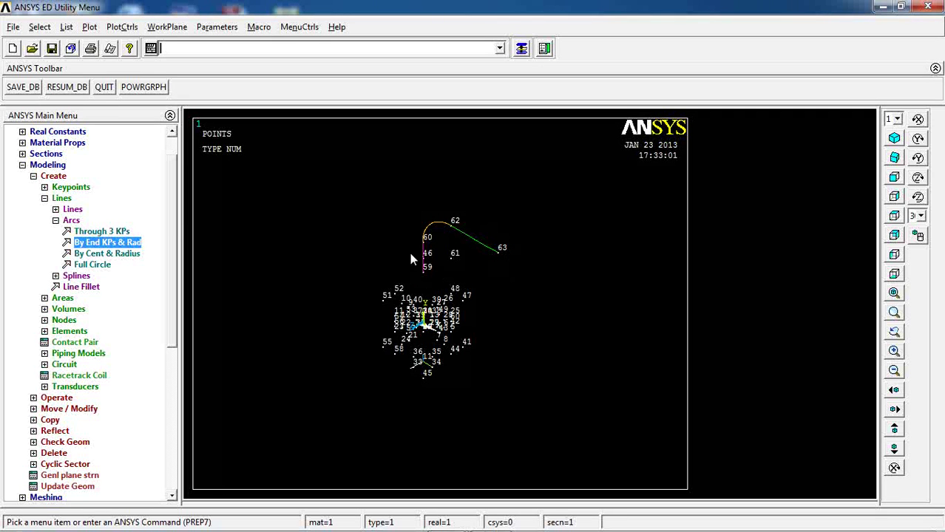
left_click(72, 221)
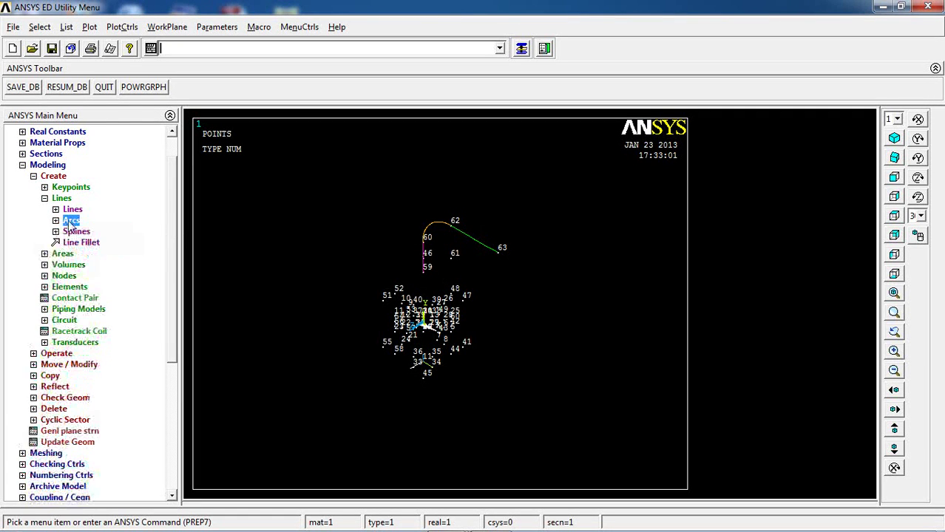
left_click(54, 177)
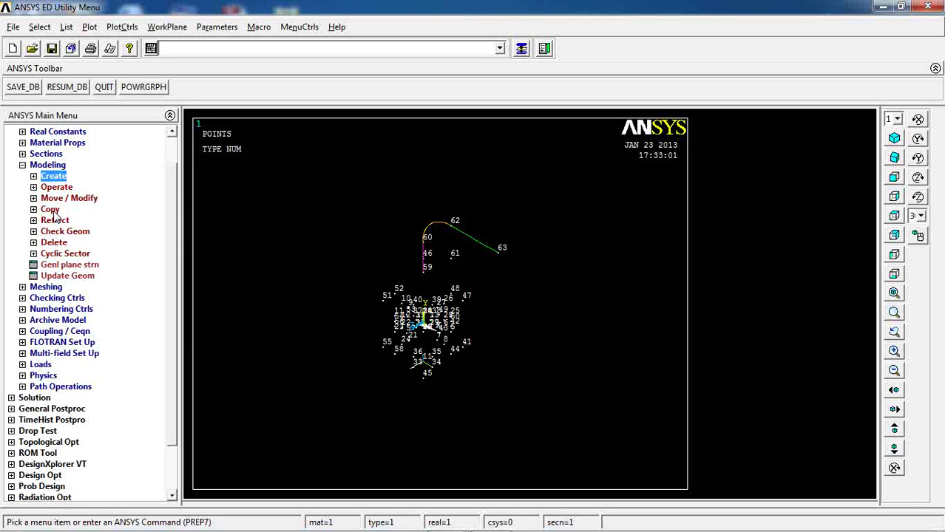
left_click(57, 188)
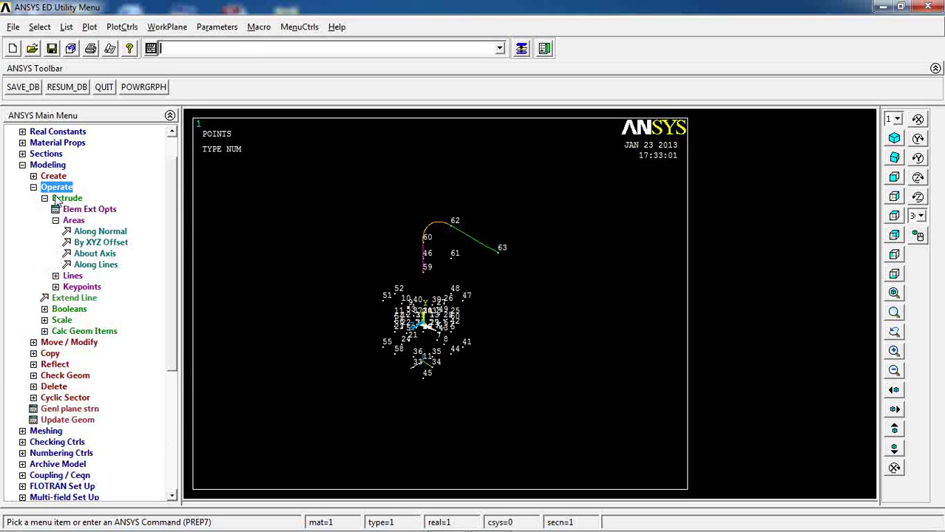
left_click(87, 267)
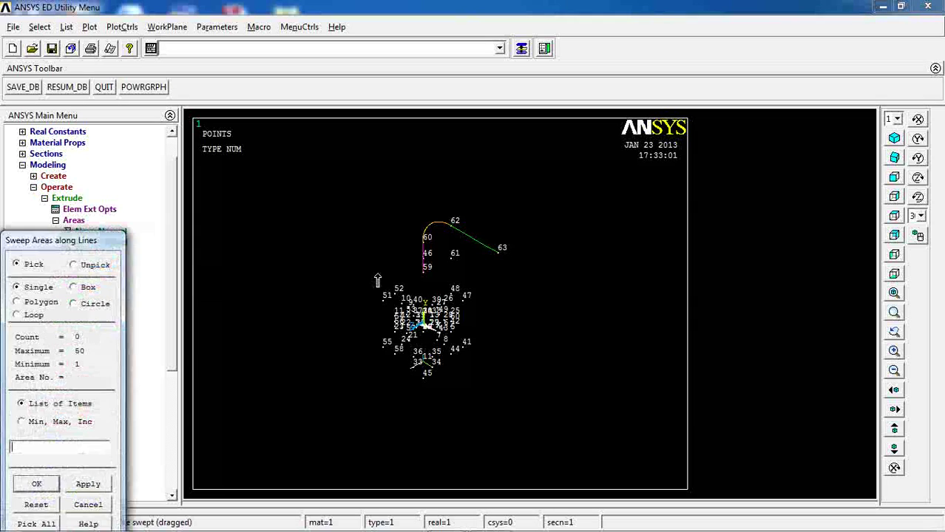
left_click(427, 275)
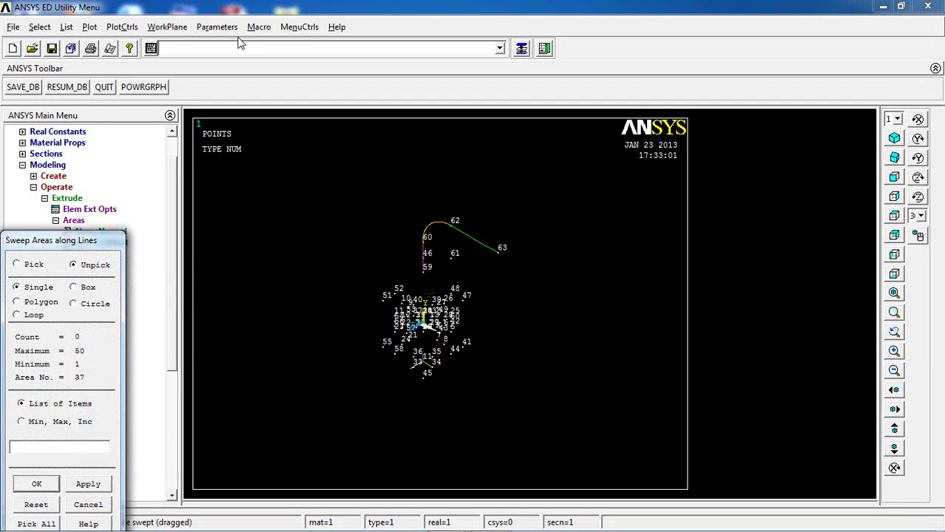
left_click(88, 507)
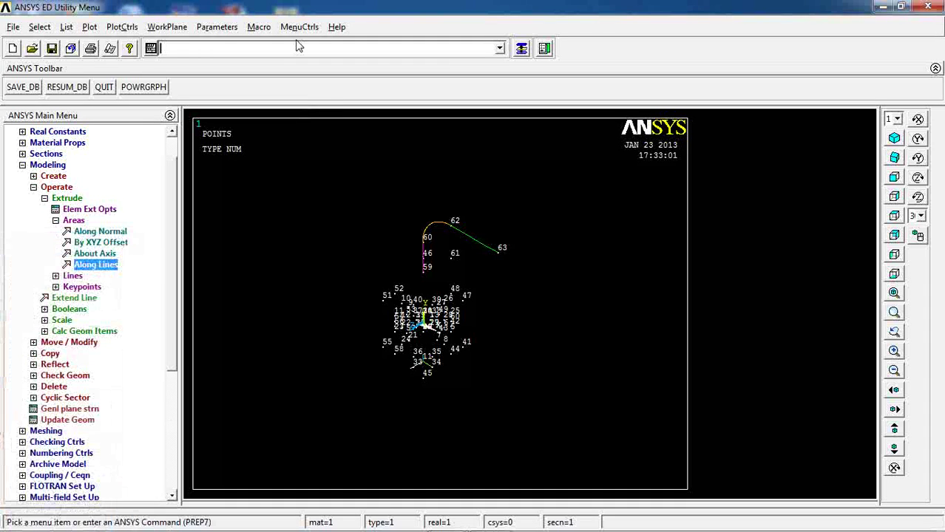
Plot the volumes and choose the upper end face of the vertical cylinder as the area to extrude along lines.
left_click(87, 28)
left_click(111, 105)
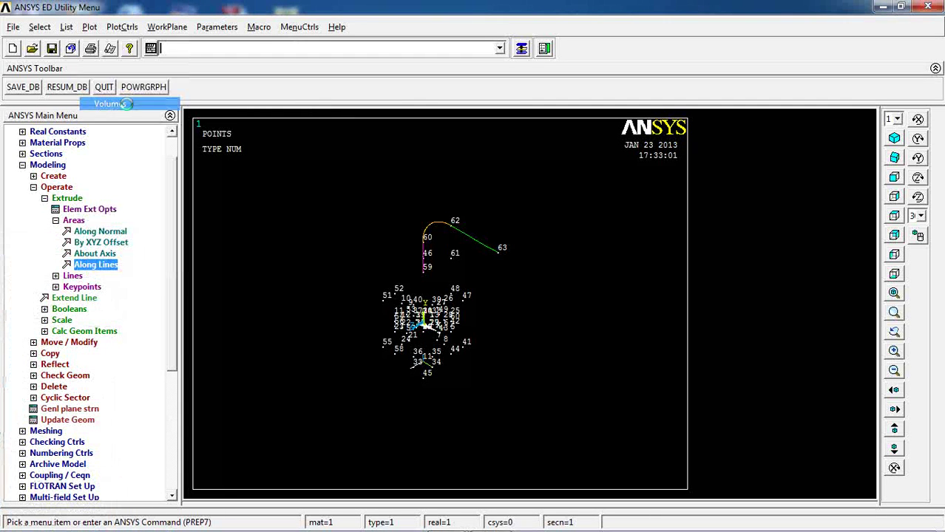
left_click(97, 265)
left_click(440, 259)
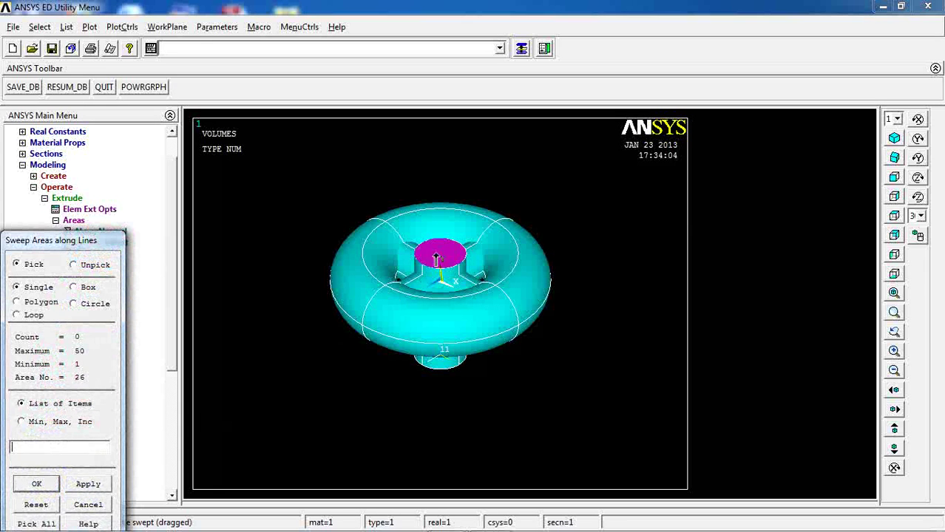
left_click(49, 487)
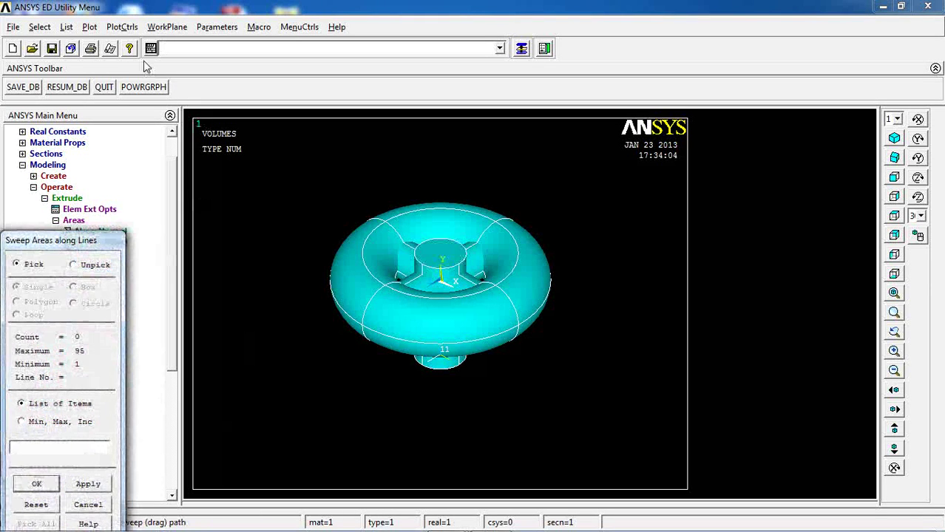
Plot the lines and sweep the chosen area along the vertical line, the arc and the sloping straight line.
left_click(88, 26)
left_click(103, 78)
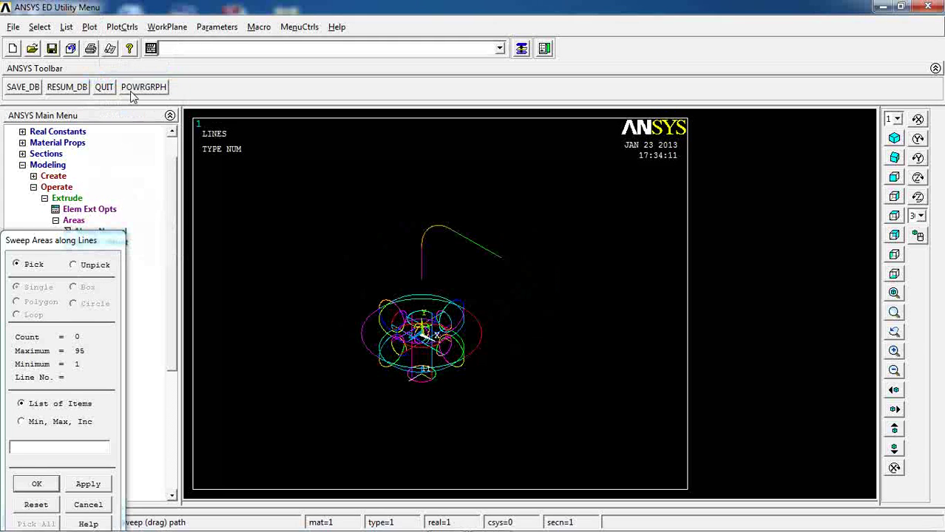
left_click(421, 251)
left_click(432, 227)
left_click(470, 240)
left_click(57, 482)
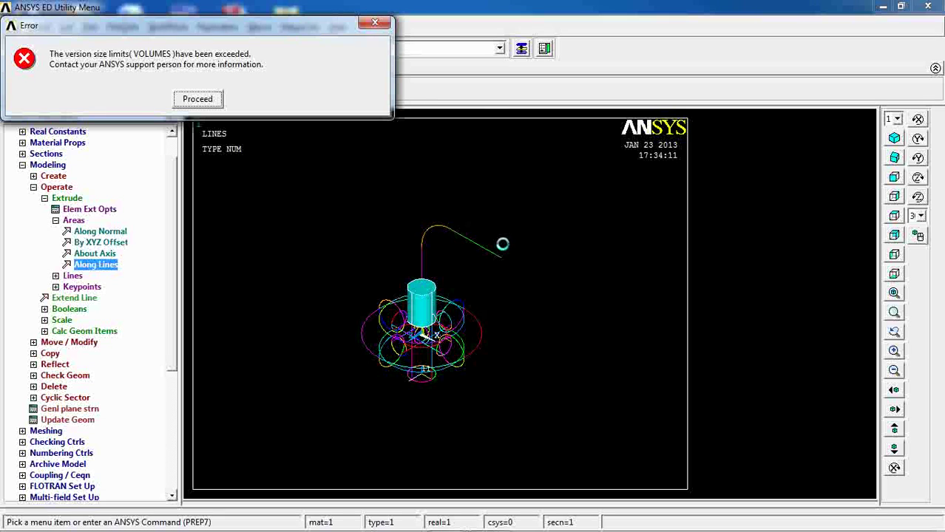
left_click(216, 100)
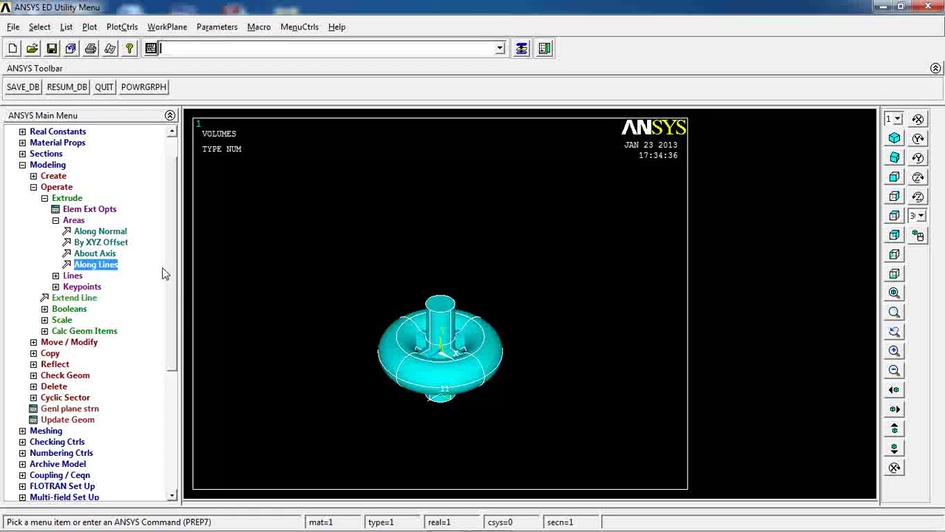
Try to merge all volumes of the model with the Boolean Add operation.
left_click(65, 199)
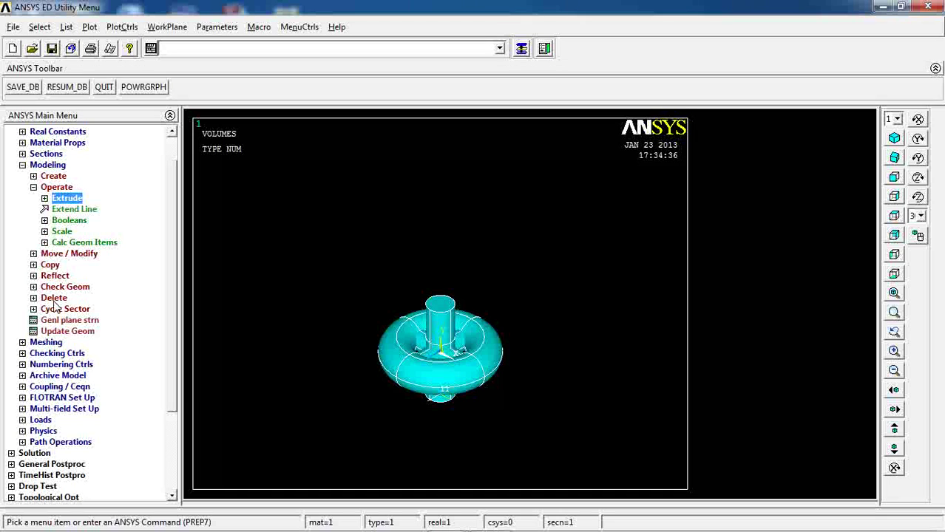
left_click(68, 220)
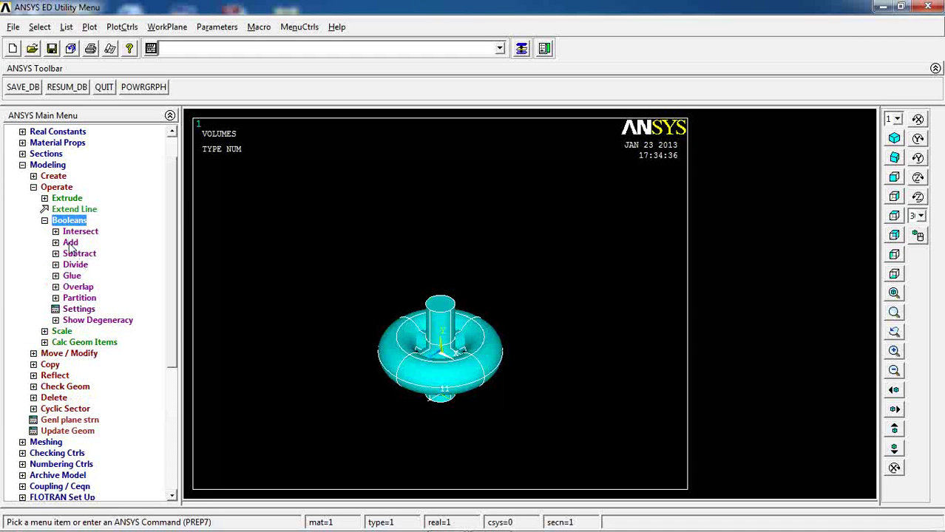
left_click(70, 244)
left_click(88, 254)
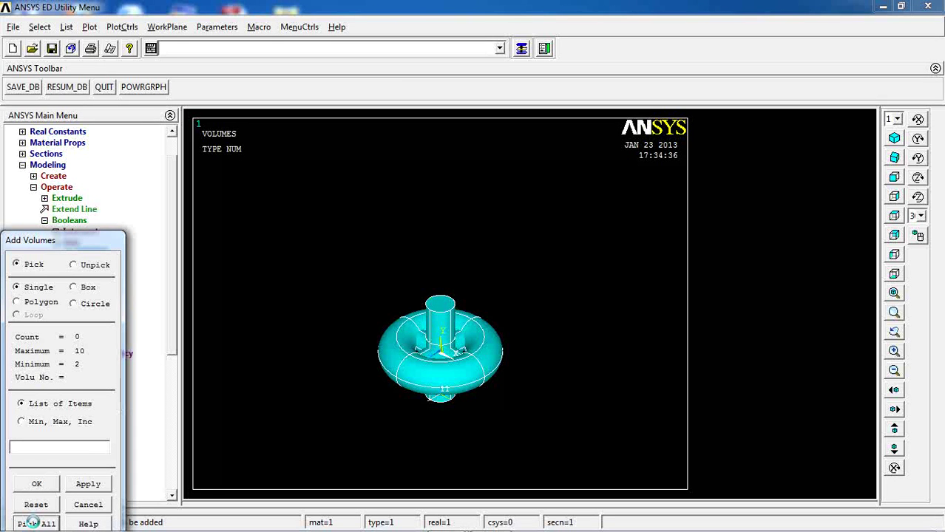
left_click(33, 523)
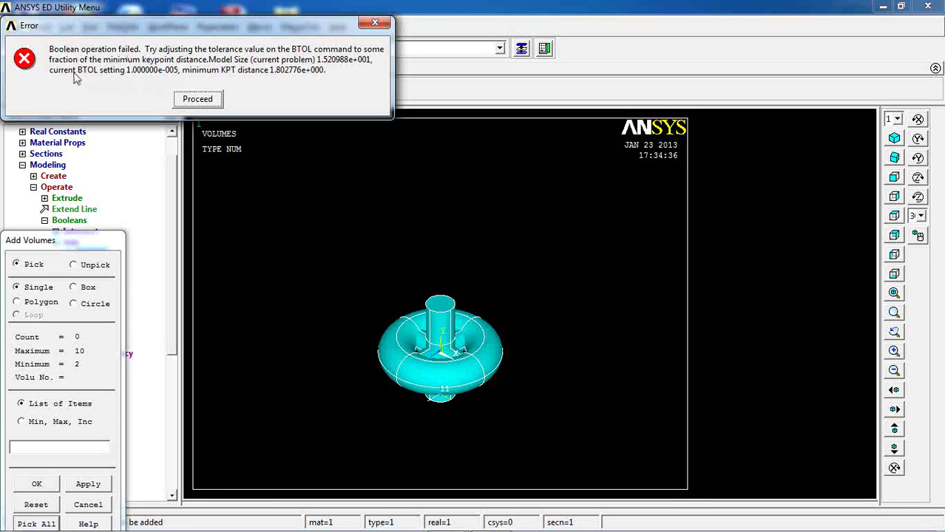
left_click(197, 99)
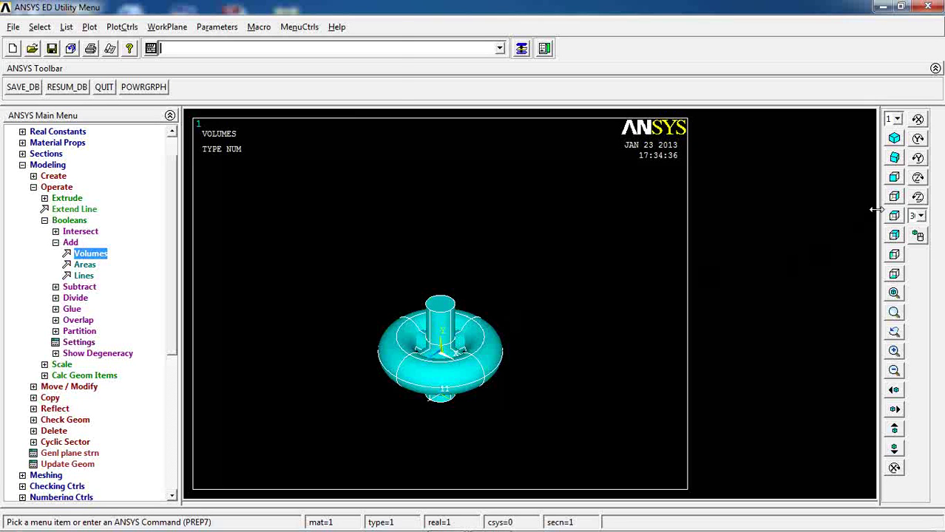
left_click(195, 99)
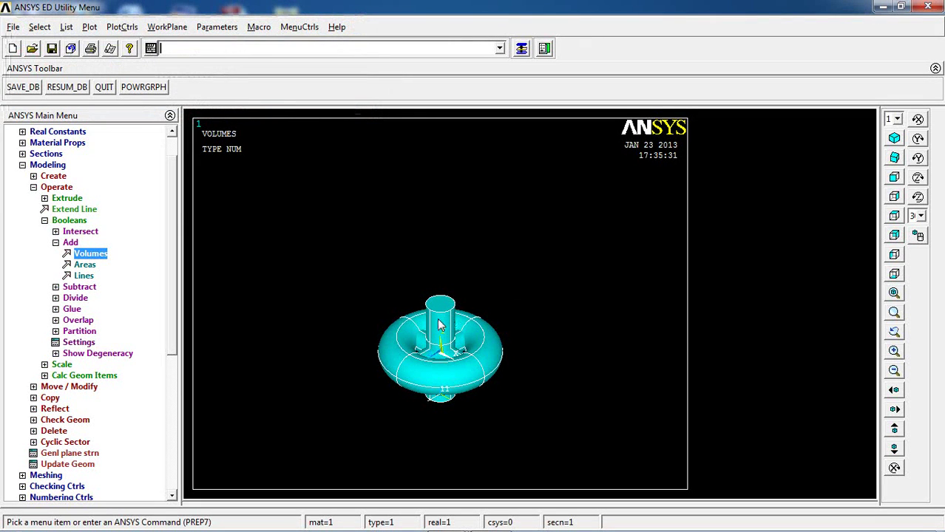
Try to merge only the four volumes around the model's centre with the Boolean Add operation.
mouse_move(179, 219)
left_mouse_down()
mouse_move(179, 193)
mouse_move(176, 230)
left_mouse_up()
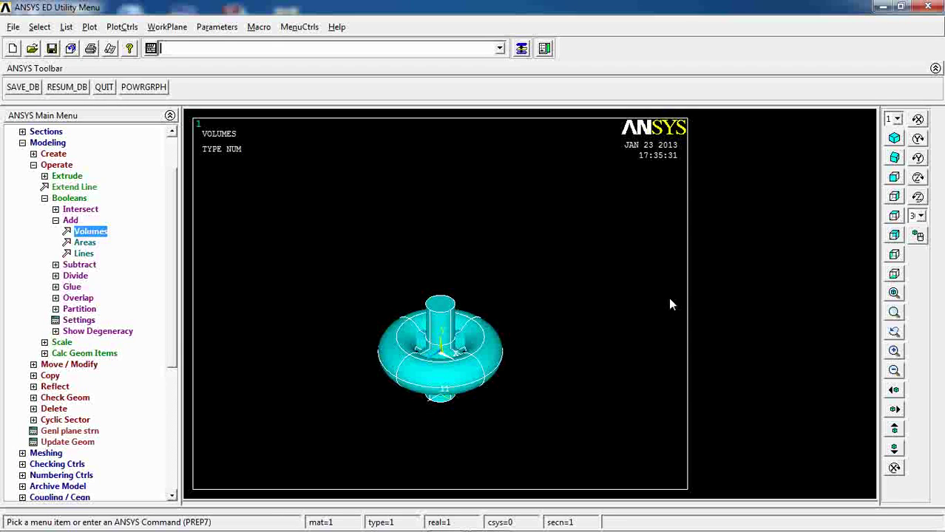
left_click(88, 233)
left_click(454, 368)
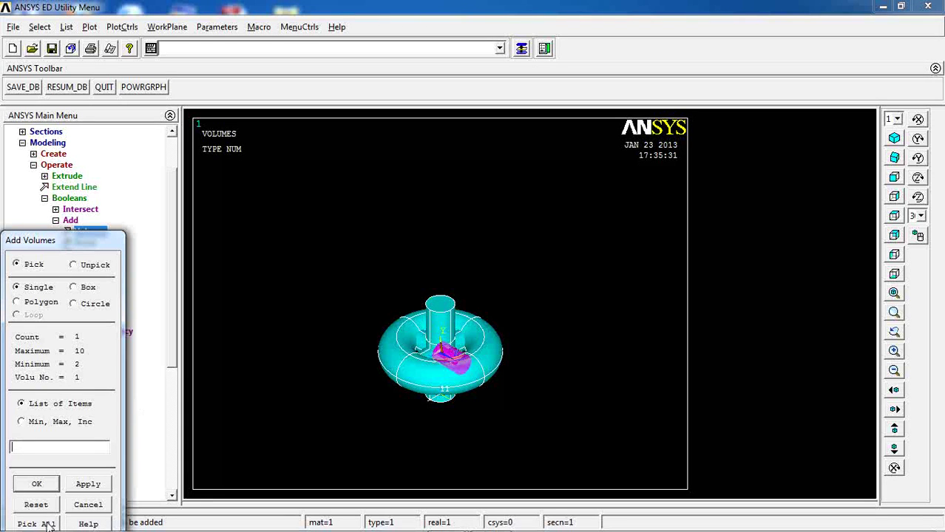
left_click(425, 337)
left_click(433, 359)
left_click(457, 342)
left_click(37, 485)
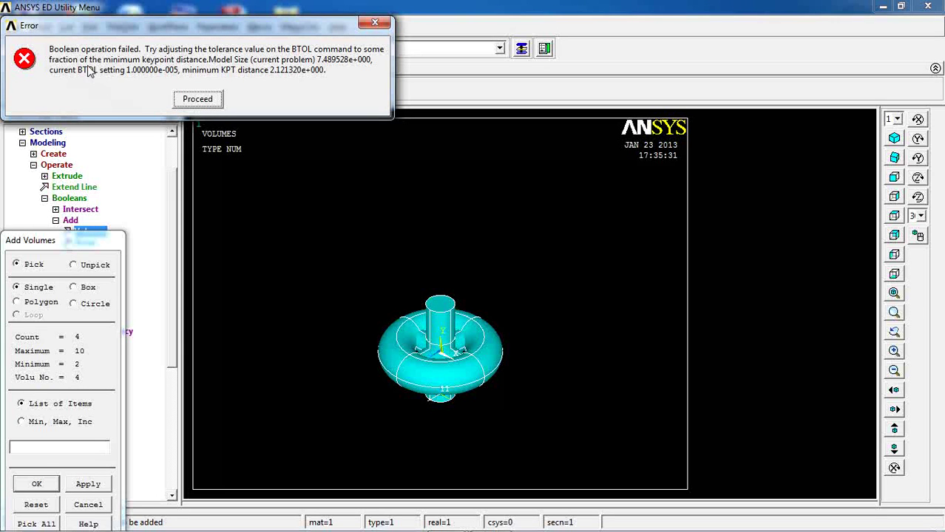
left_click(189, 100)
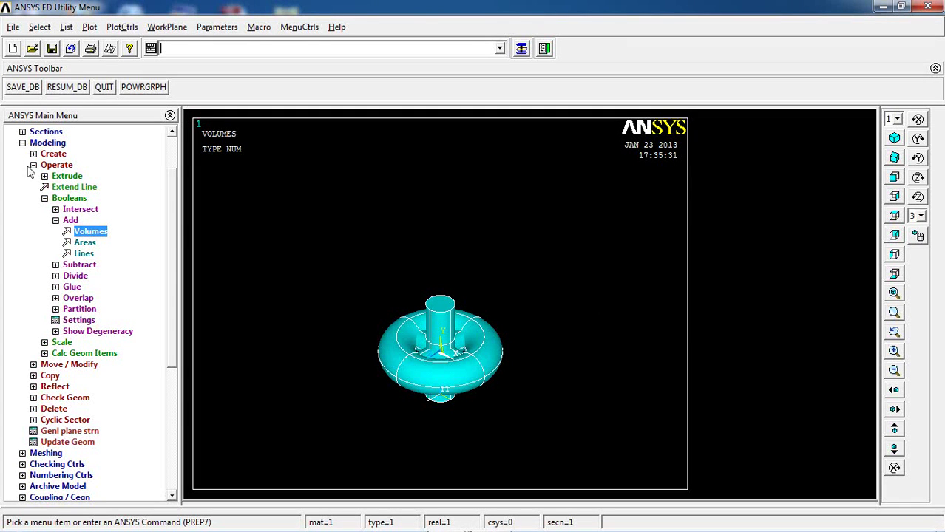
scroll(171, 164, "up", 1)
scroll(172, 164, "up", 1)
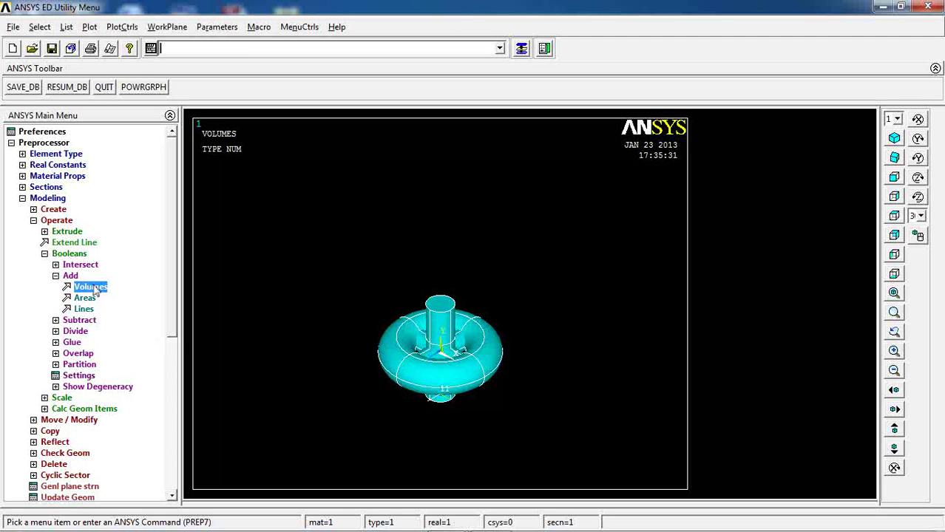
left_click_drag(171, 210, 170, 178)
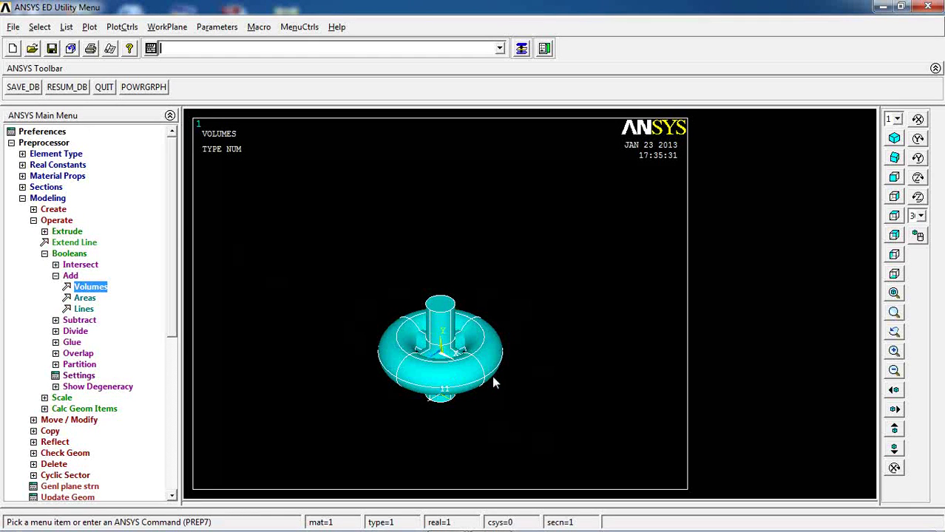
Examine the available geometry import formats and the IGES import options without importing a file.
left_click(12, 27)
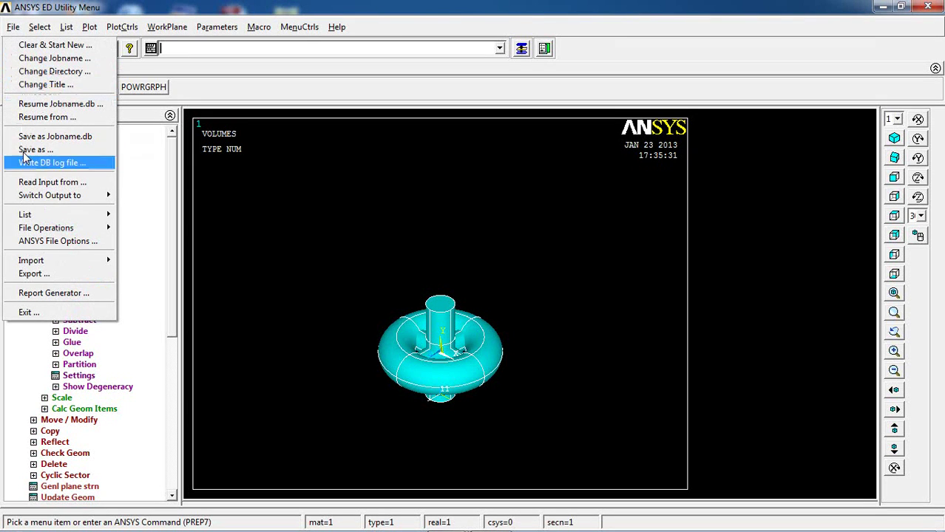
mouse_move(31, 230)
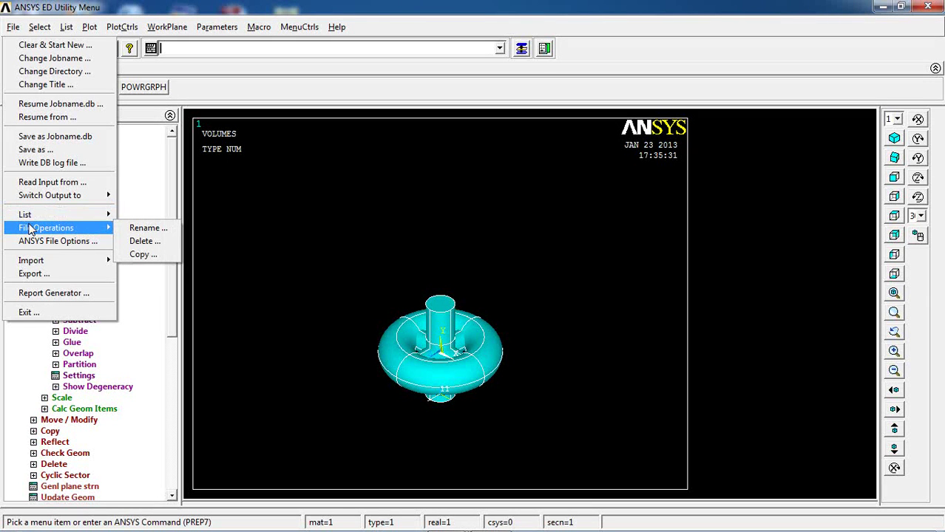
mouse_move(47, 263)
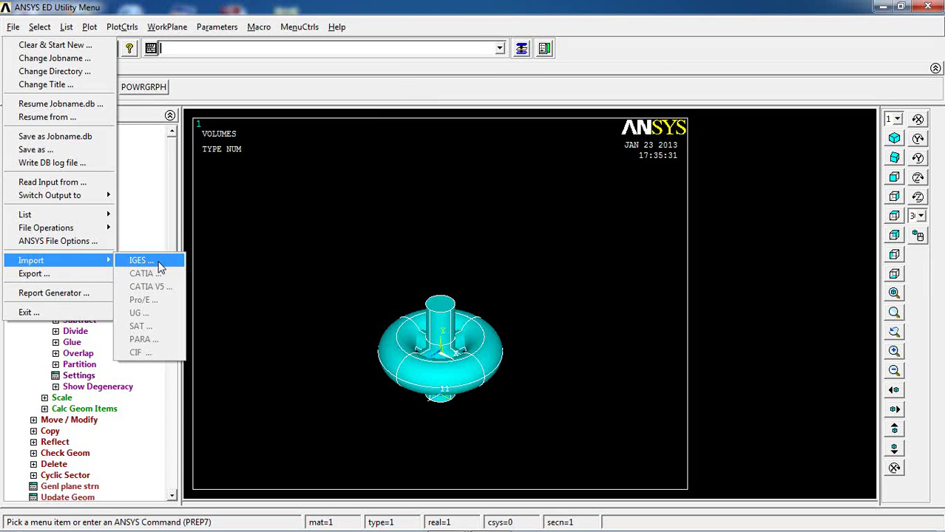
left_click(141, 260)
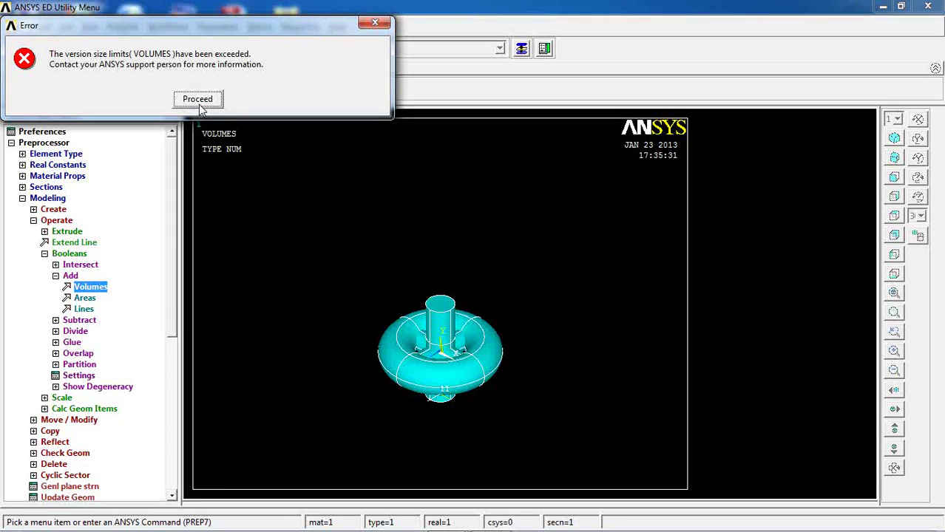
left_click(198, 101)
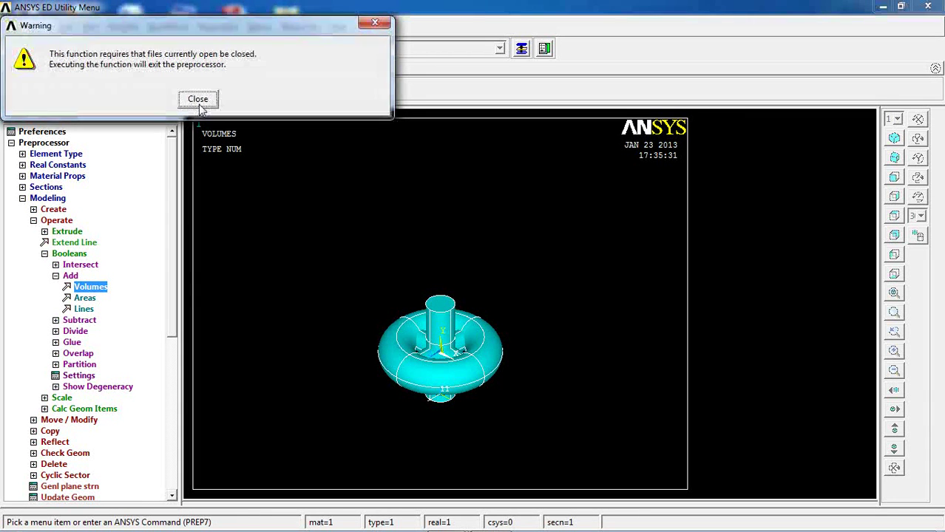
left_click(464, 351)
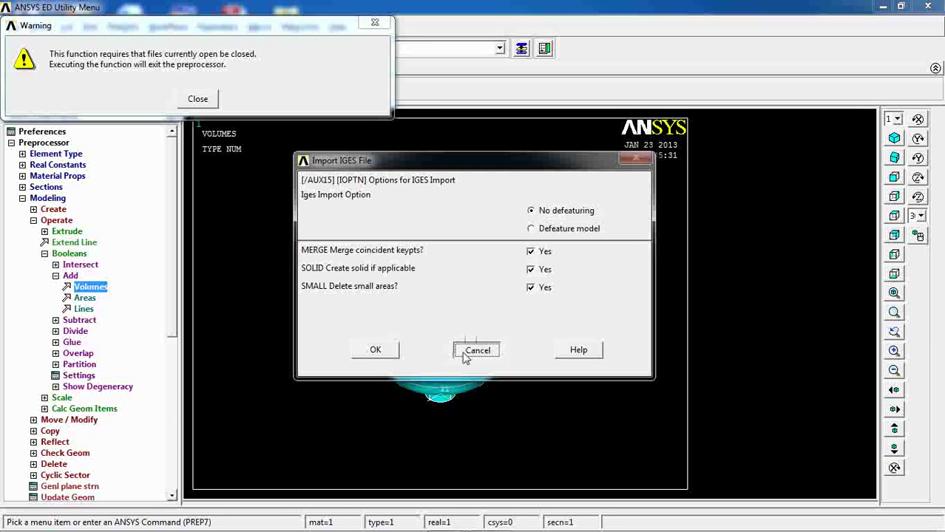
left_click(198, 99)
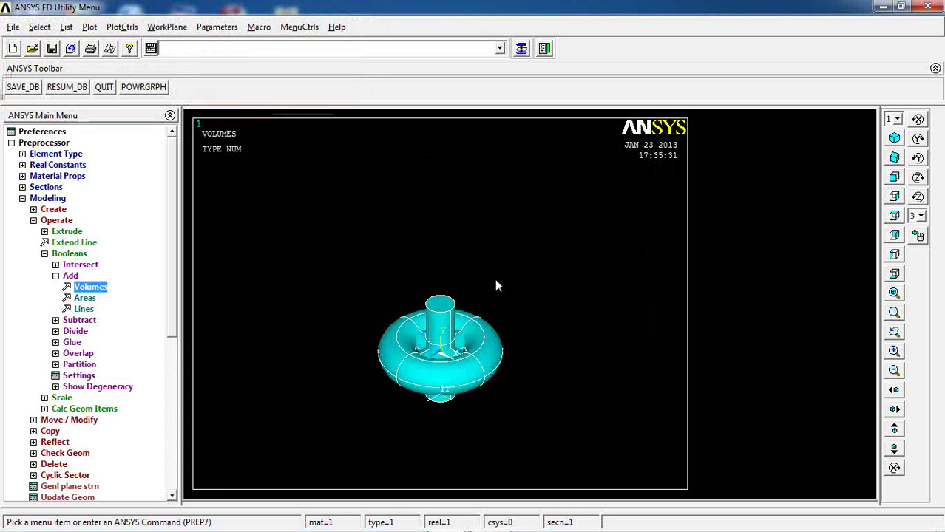